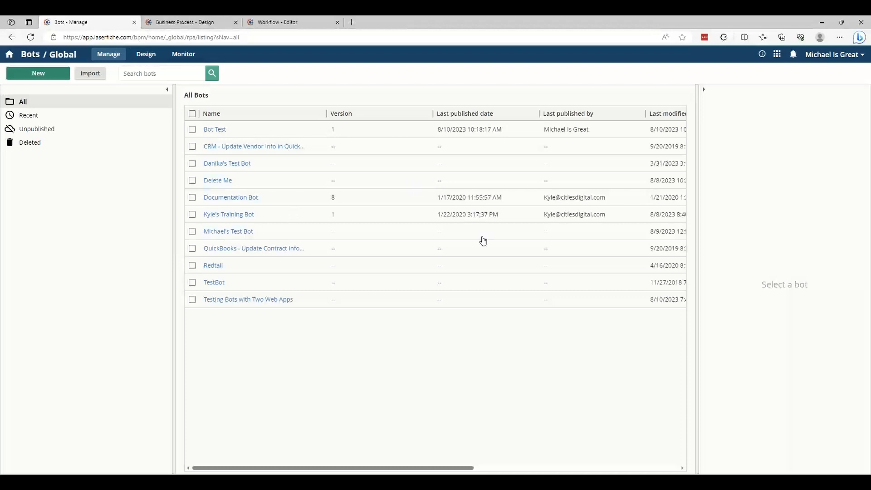
View the runtime settings of TestBot
click(481, 237)
click(527, 284)
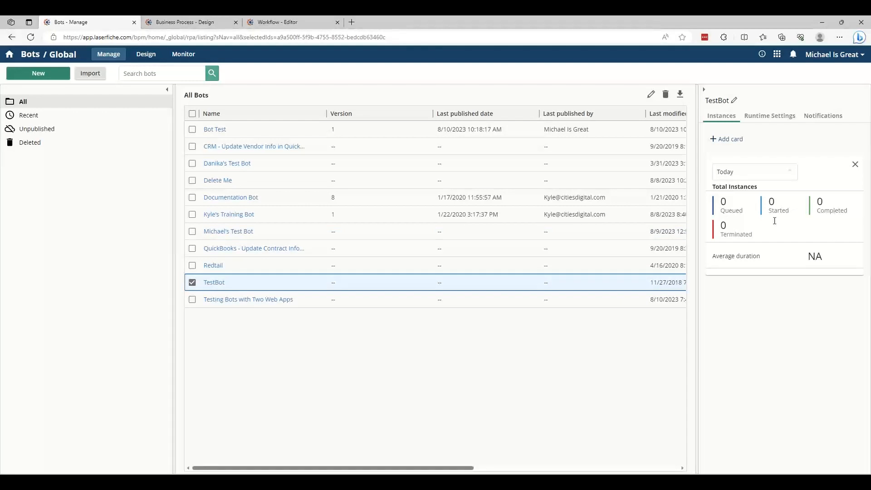
click(773, 119)
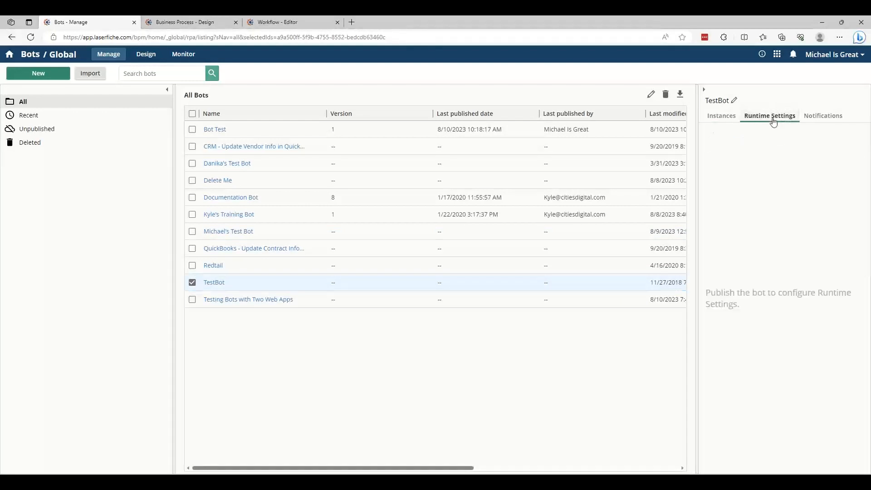
Examine the runtime settings of the published training bot, including its available priority levels
click(643, 214)
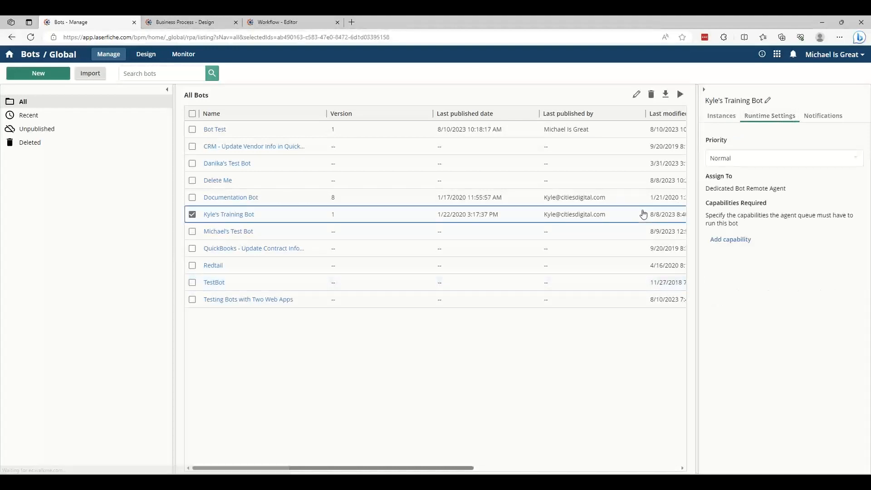
click(796, 158)
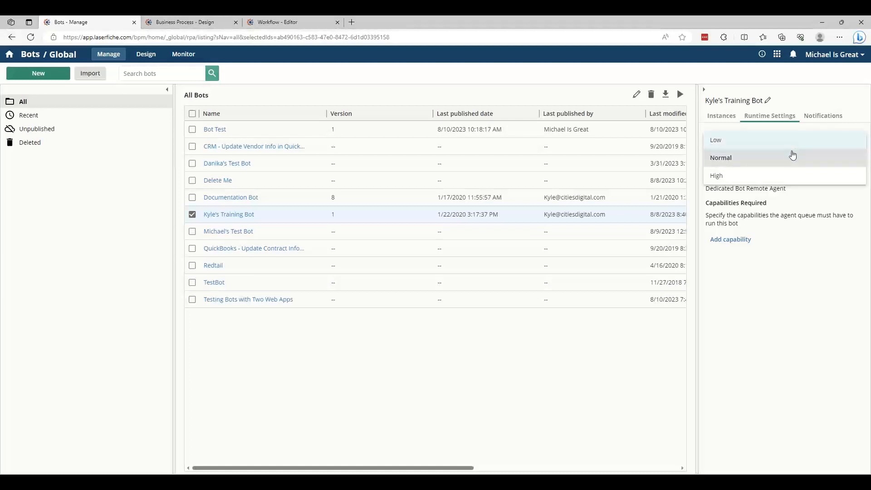
click(792, 205)
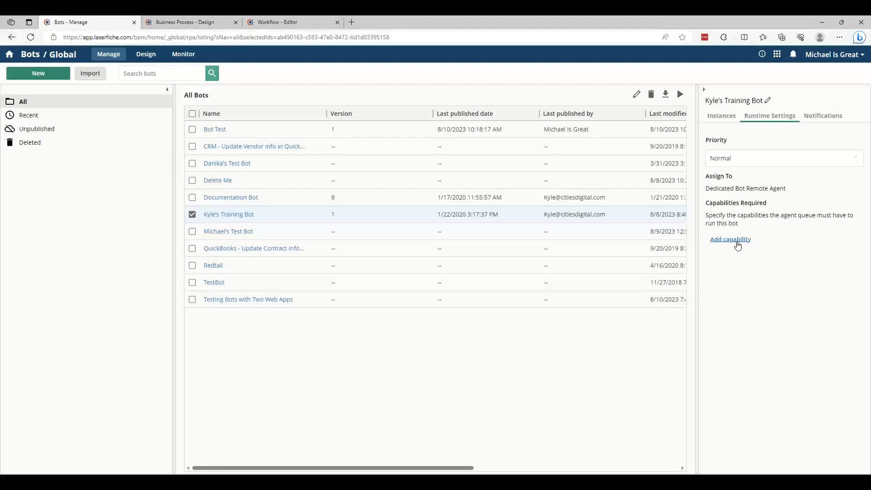
Turn on the training bot's notification for bot terminated on remote agent and review the email options in its notification settings
click(825, 118)
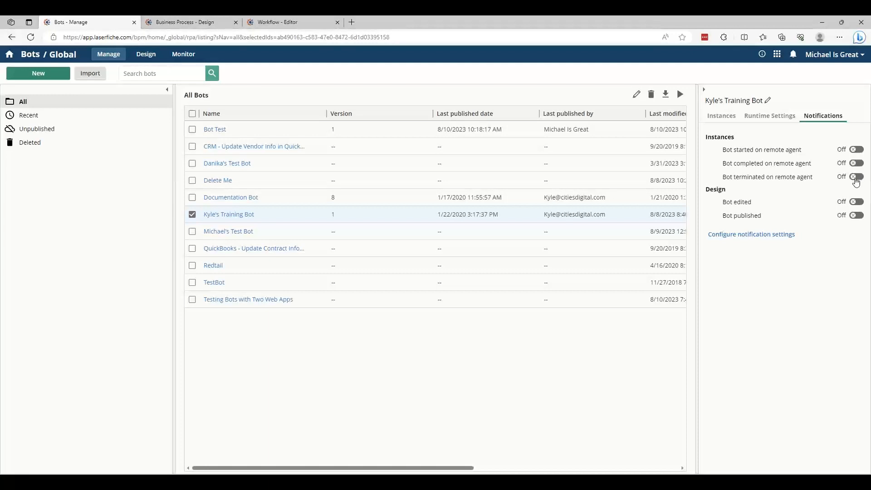
click(855, 178)
click(761, 236)
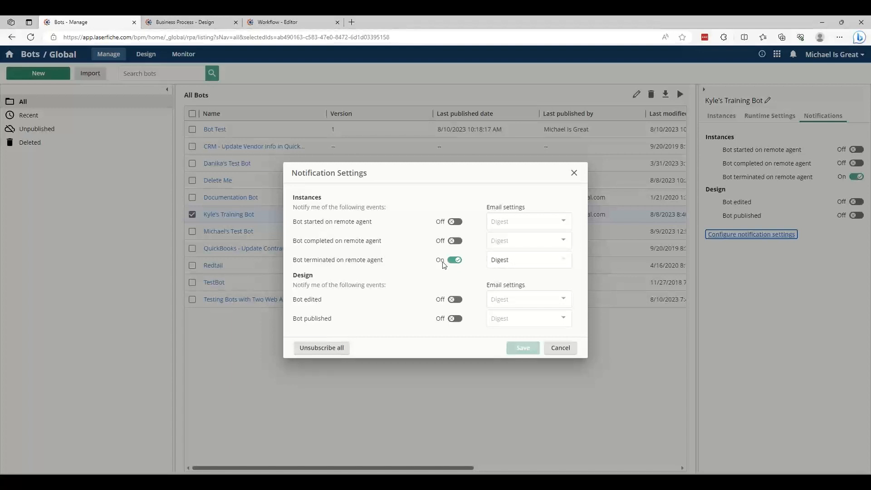
click(552, 265)
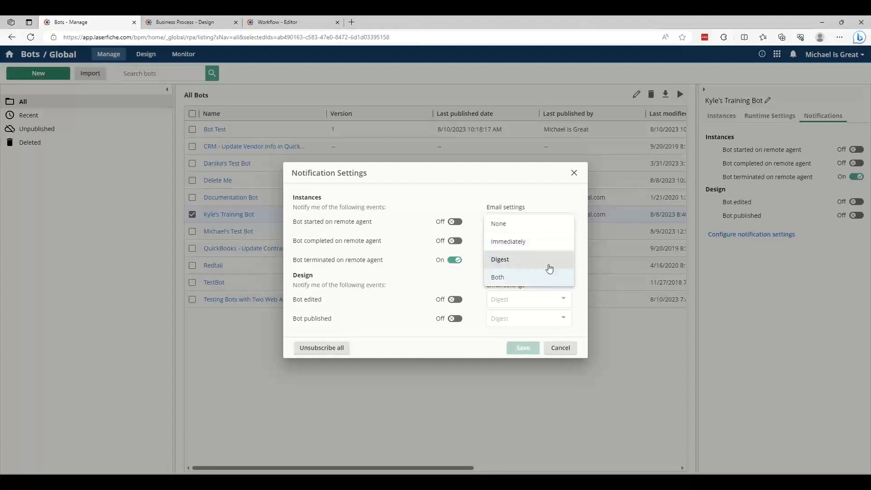
click(573, 174)
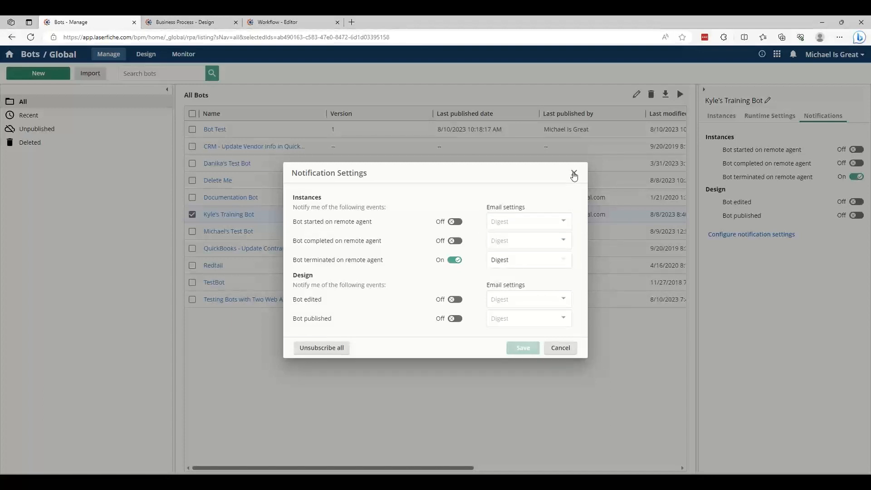
click(574, 174)
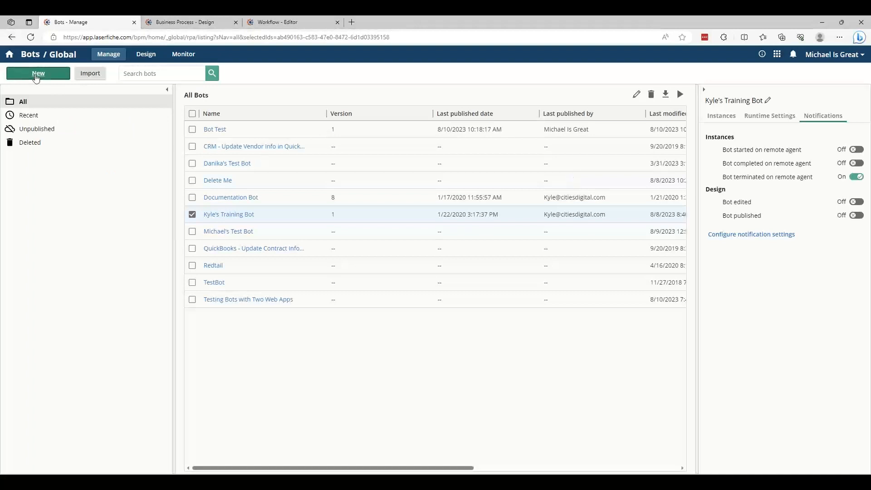
Create a new bot named "August CDI Consulting Webinar" without a description
click(37, 74)
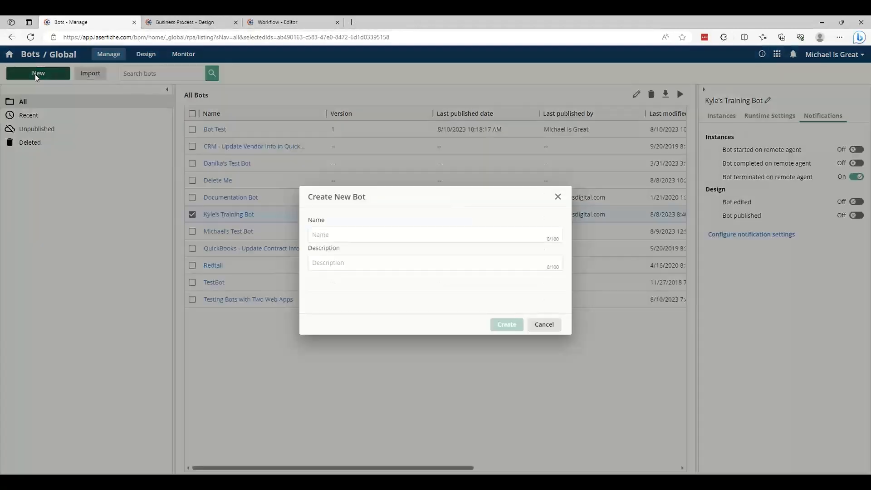
click(409, 236)
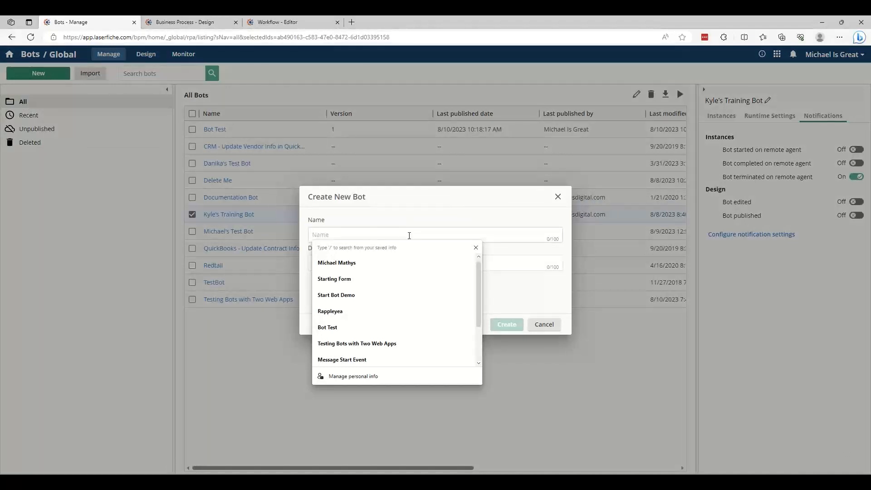
text(Consulting )
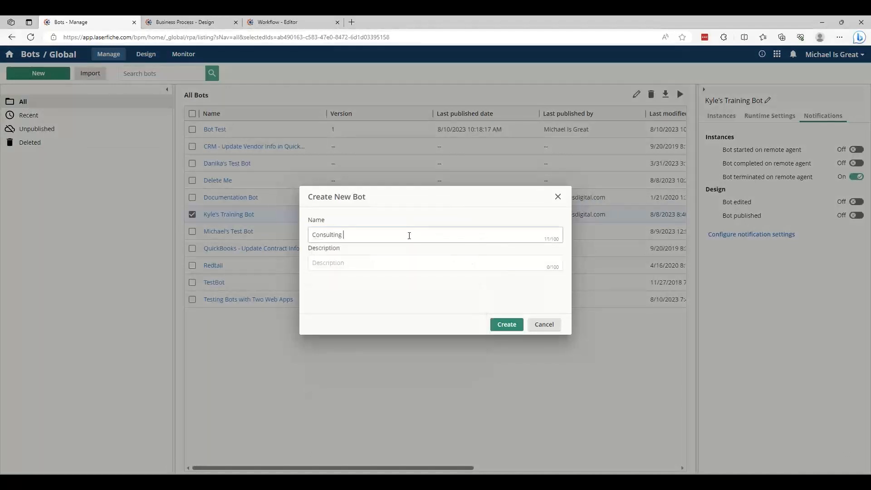
text(Webinar)
text(August CDI)
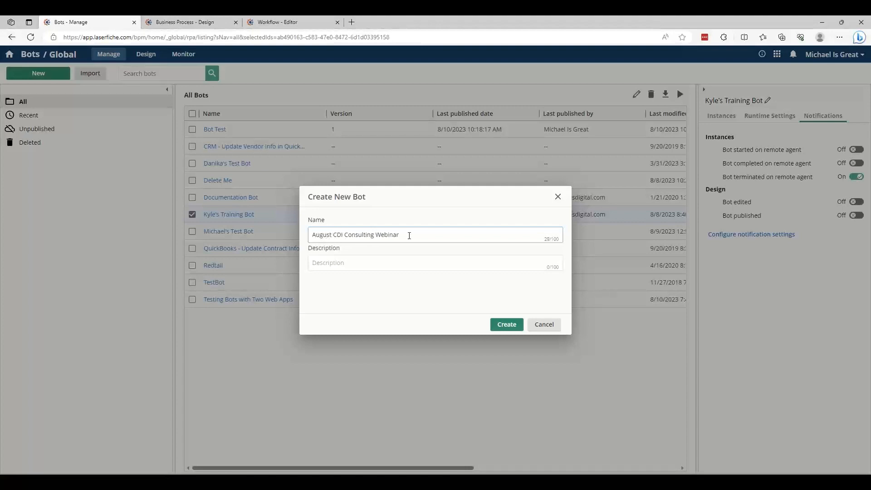
click(421, 261)
click(455, 253)
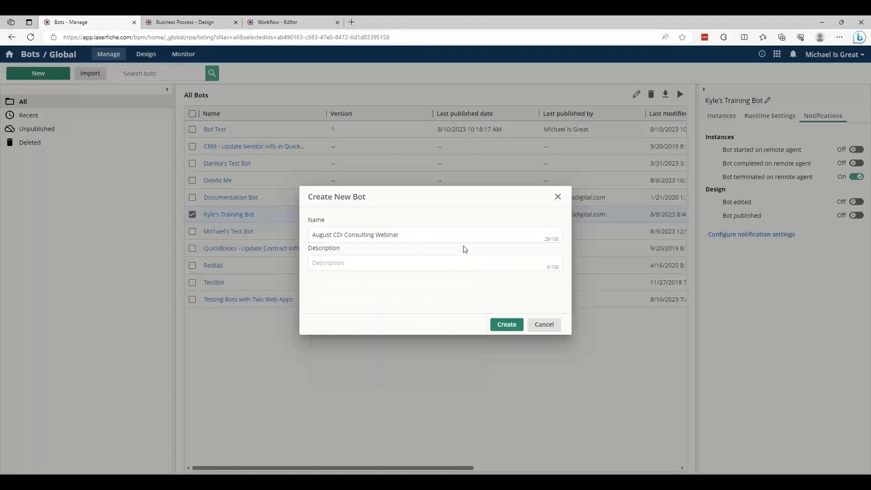
click(511, 325)
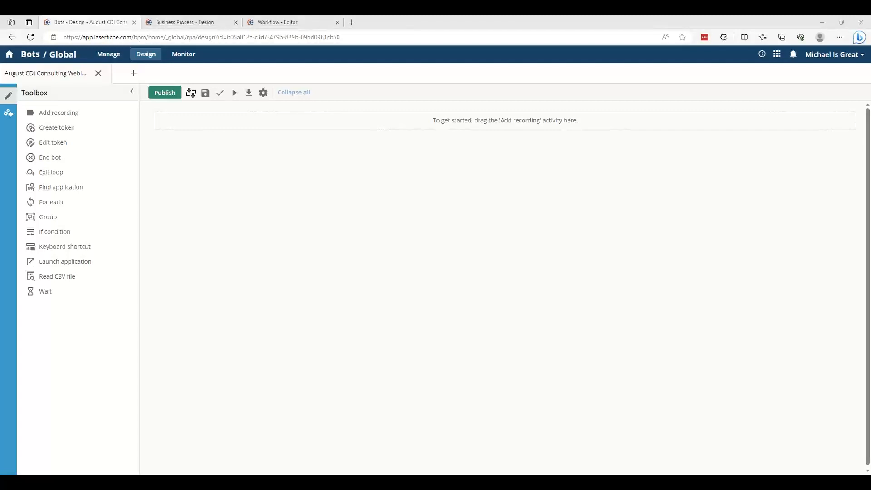
Bring a Chrome window onto this screen and add a recording activity to the empty bot
drag(0, 55, 625, 50)
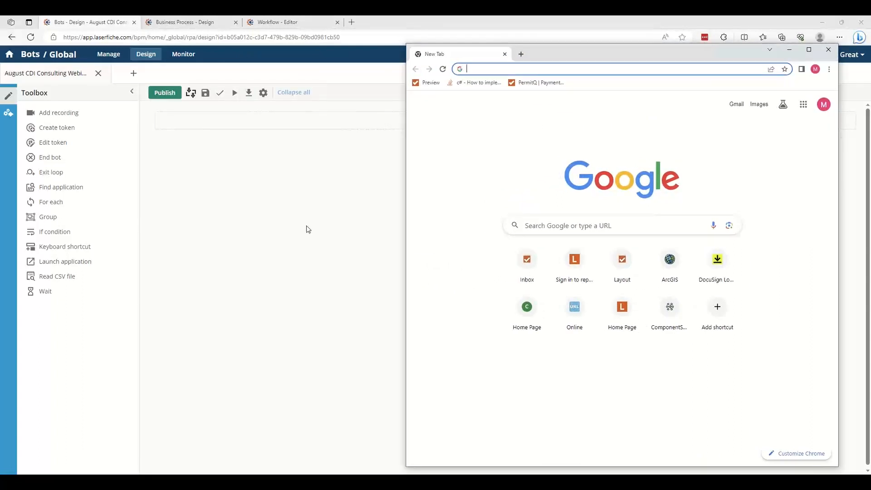
click(271, 193)
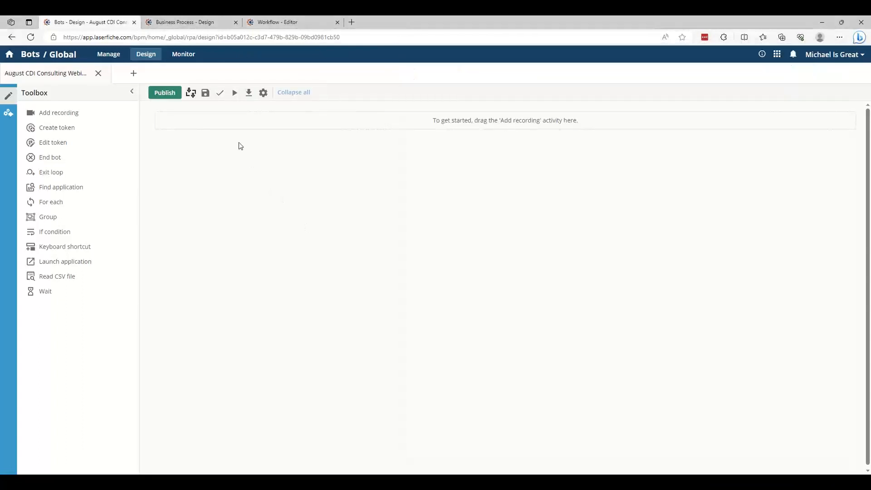
drag(81, 112, 353, 125)
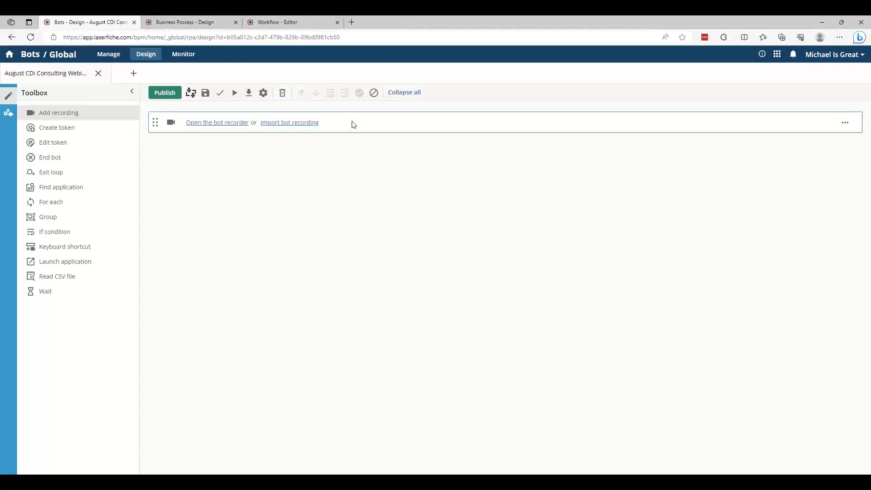
Open the bot recorder from the recording activity, always allowing app.laserfiche.com to open links of this type
click(225, 124)
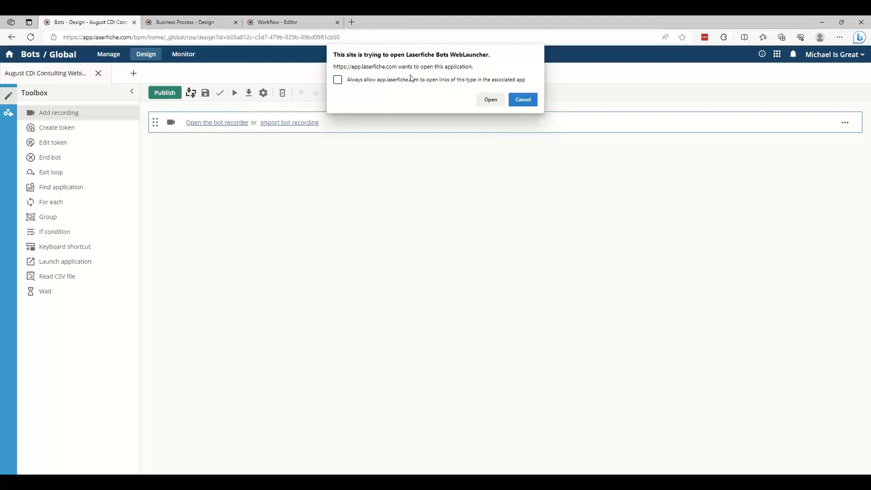
click(338, 80)
click(490, 100)
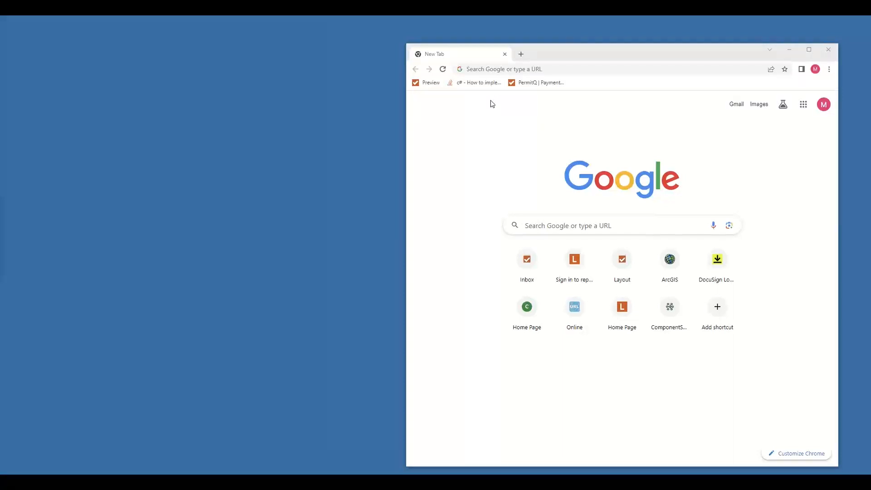
Arrange the bot recorder and the Chrome window so they do not overlap, and start recording
drag(0, 203, 719, 72)
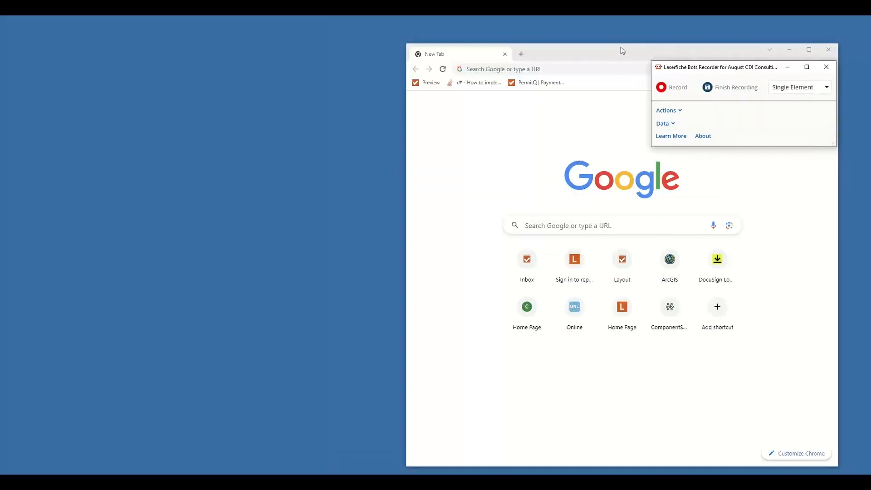
drag(620, 47, 312, 38)
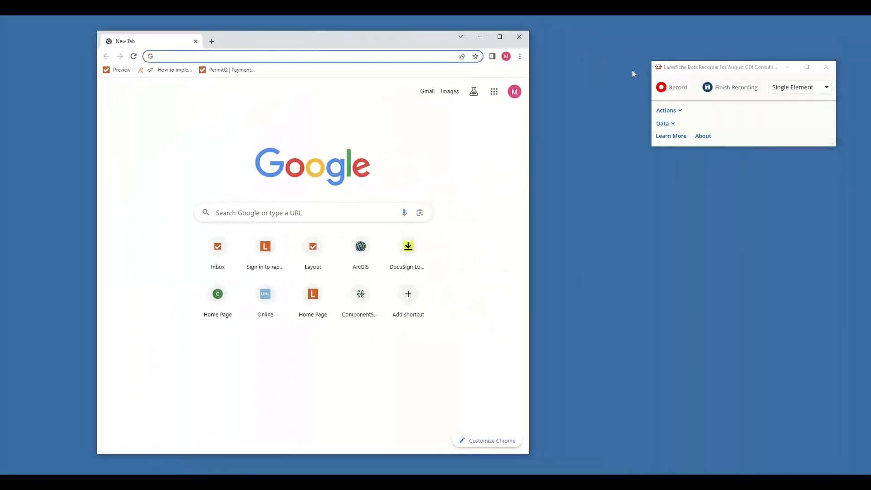
click(678, 89)
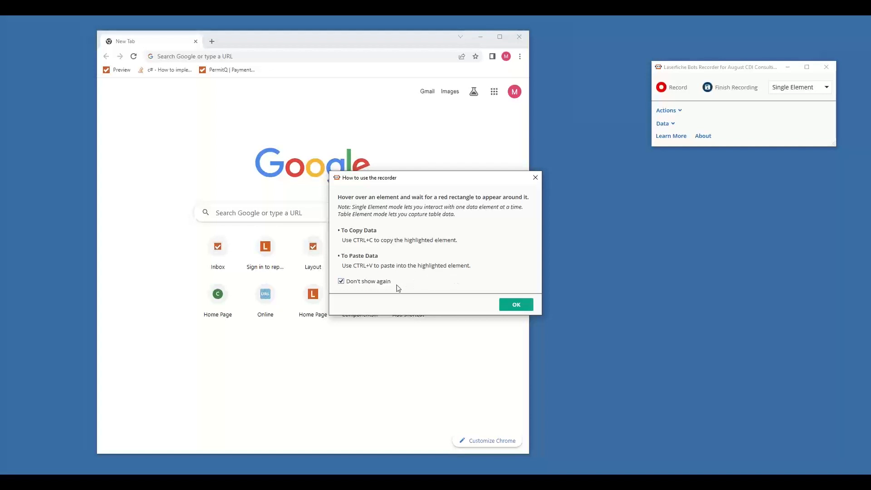
click(509, 308)
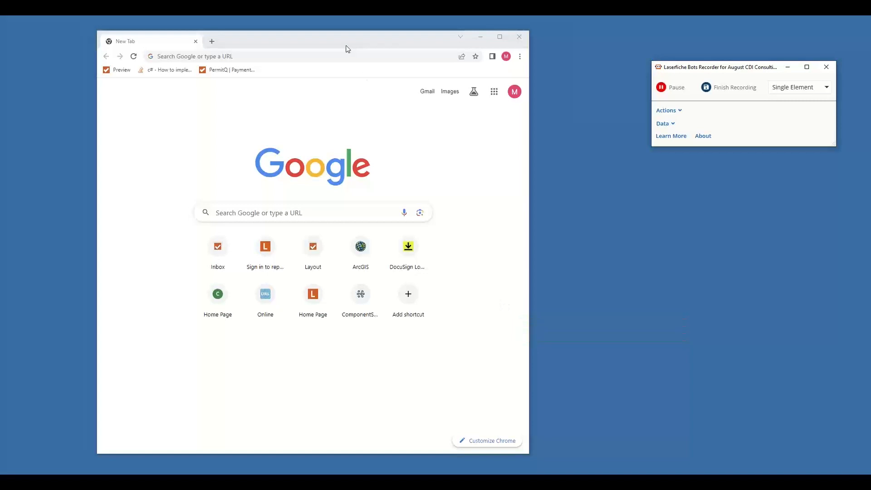
Pause the recording and load the copied Salesforce URL for Accounts with Expiring Contracts in Chrome
click(270, 40)
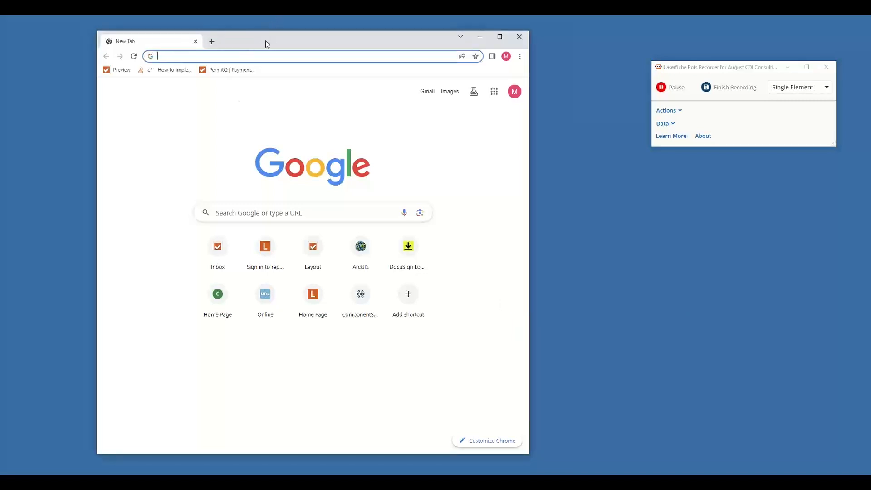
click(319, 55)
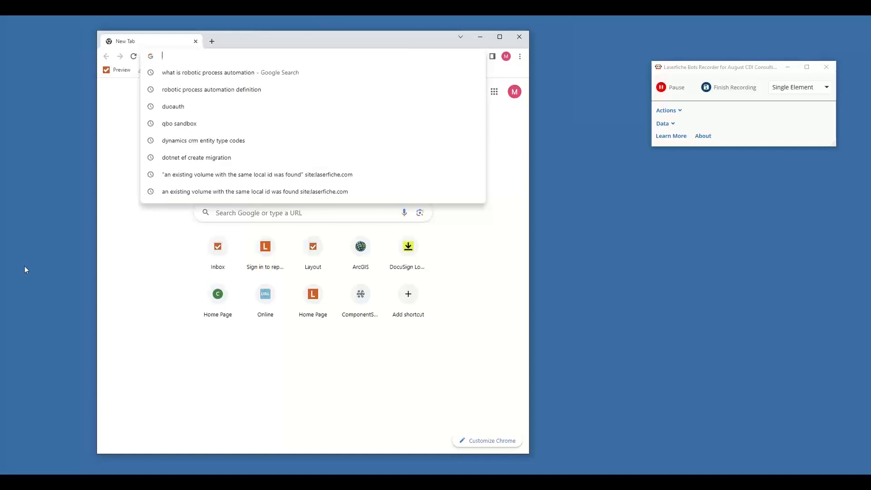
click(676, 88)
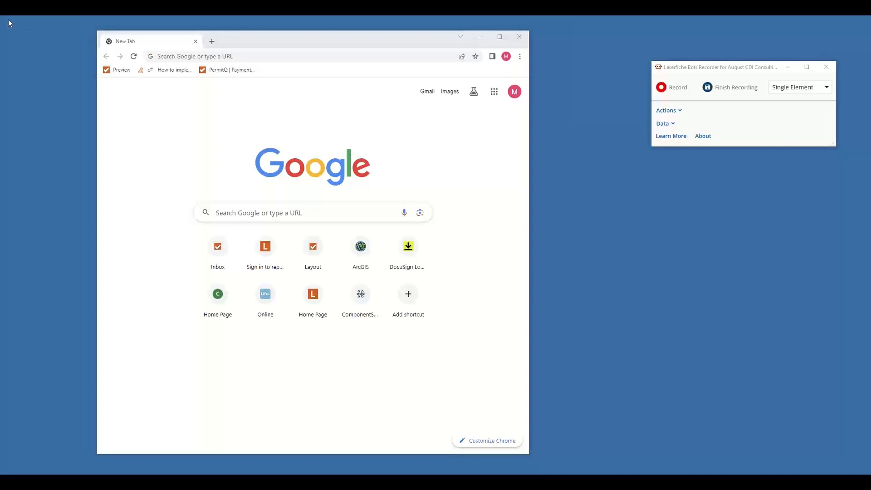
click(270, 56)
text(https://d4s000000egdduak-dev-ed.lightning.force.com/lightning/o/Account/list?filterName=00B4S000074oMRUAY)
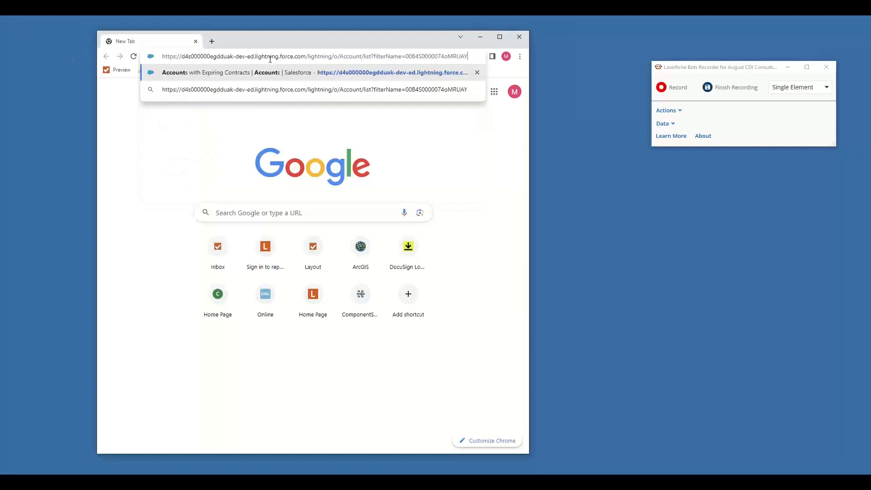
key(Return)
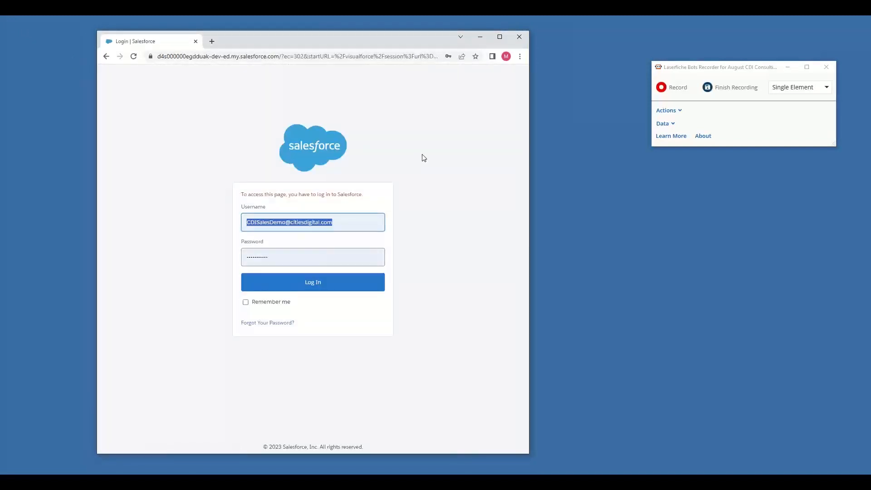
Clear the prefilled username and password on the Salesforce login page and resume recording
key(BackSpace)
key(Tab)
key(BackSpace)
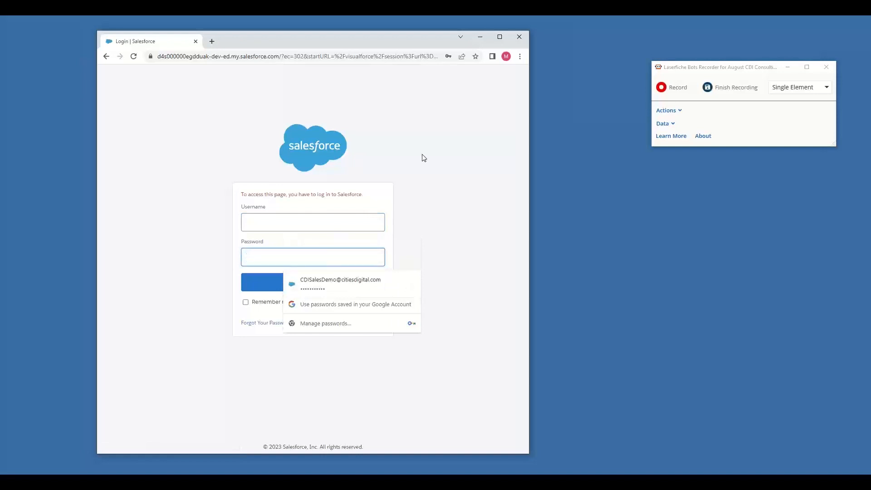
key(Escape)
click(674, 88)
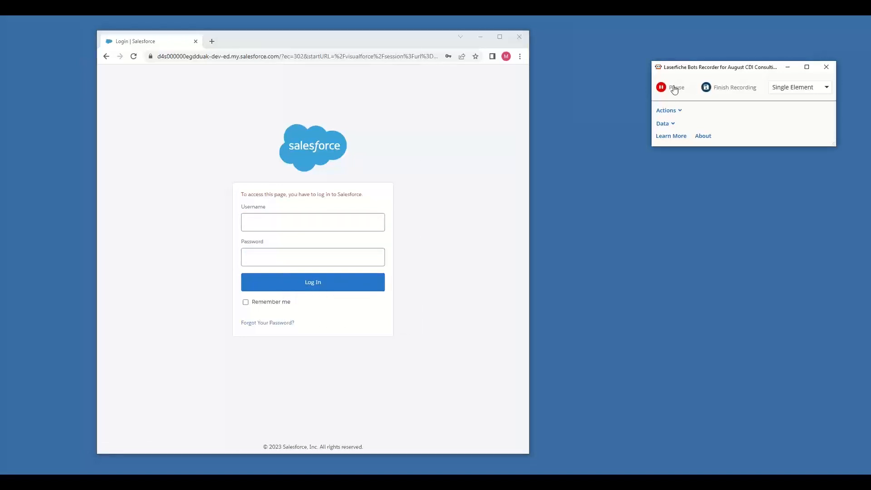
Select the Salesforce username field and launch a new instance of Chrome for the bot recorder
click(322, 222)
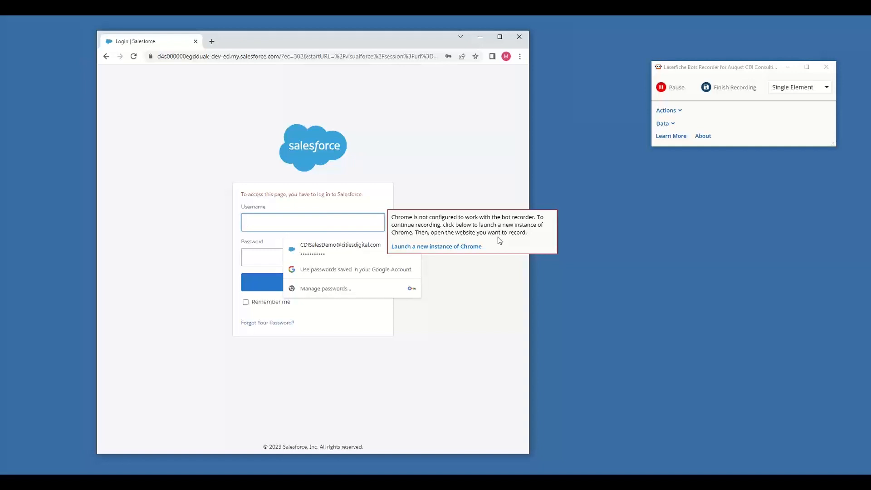
click(457, 248)
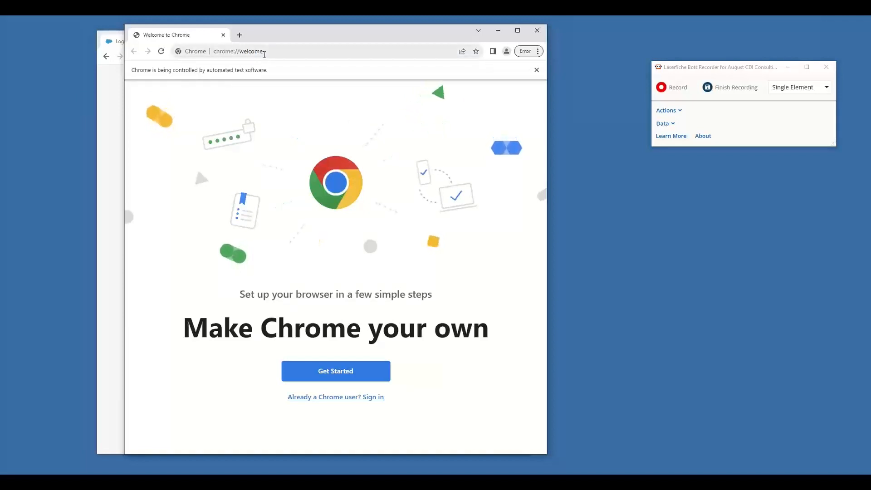
Close the old Salesforce window and load the copied Salesforce accounts URL in the new automated Chrome window
click(117, 42)
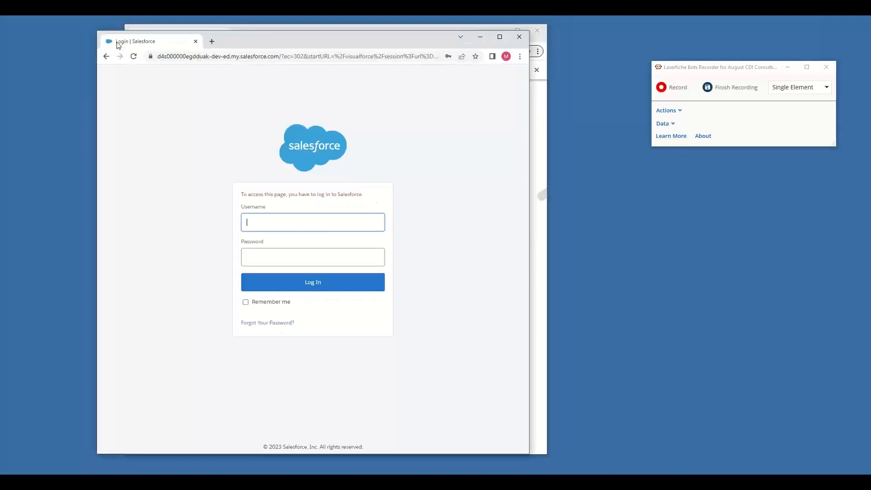
click(195, 42)
click(284, 52)
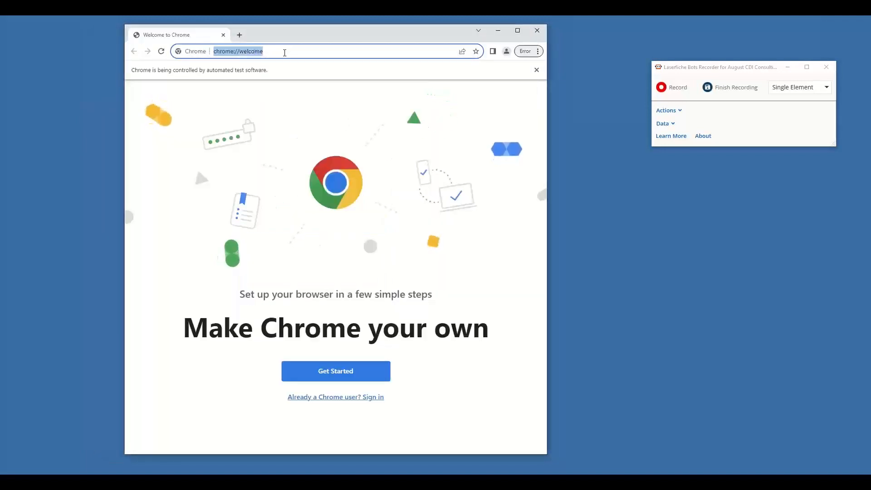
key(BackSpace)
text(https://d4s000000egdduak-dev-ed.lightning.force.com/lightning/o/Account/list?filterName=00B4S0000074oMRUAY)
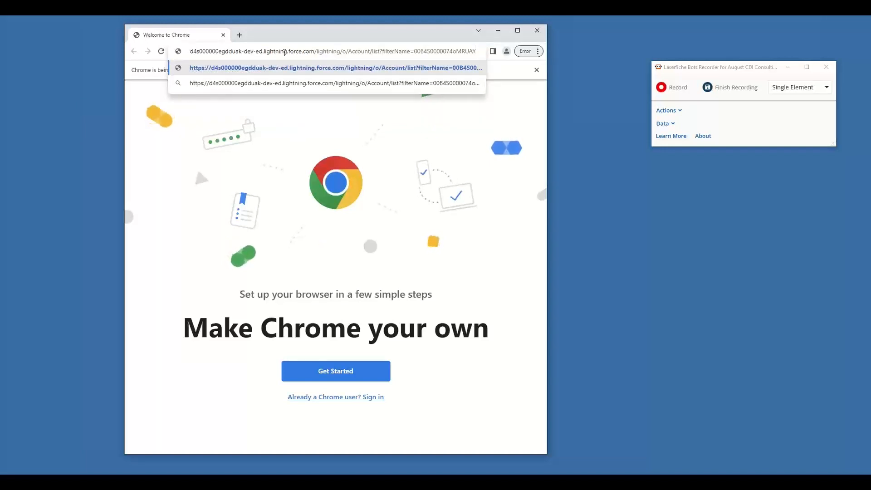
key(Return)
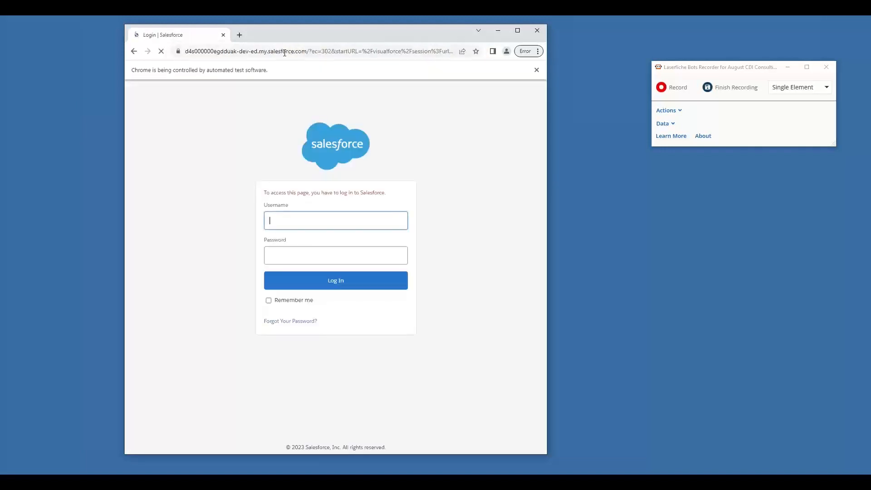
Resume recording and record writing the Salesforce account username into the Username field
click(667, 89)
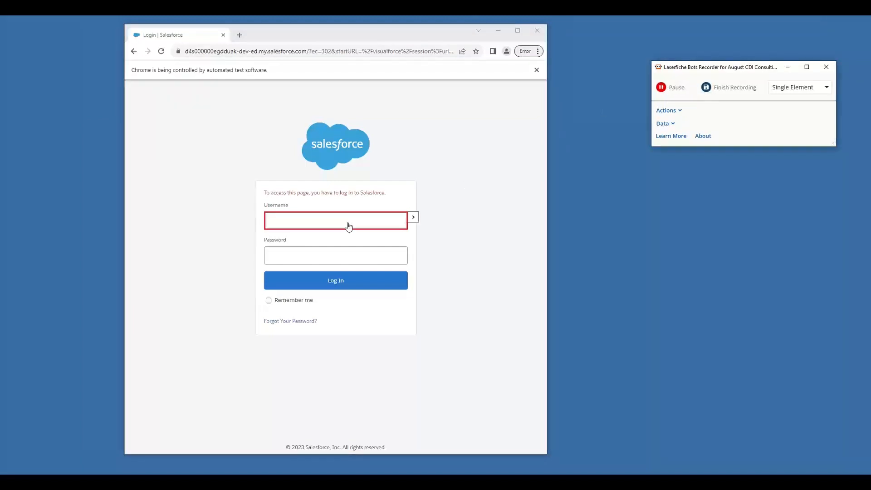
click(413, 217)
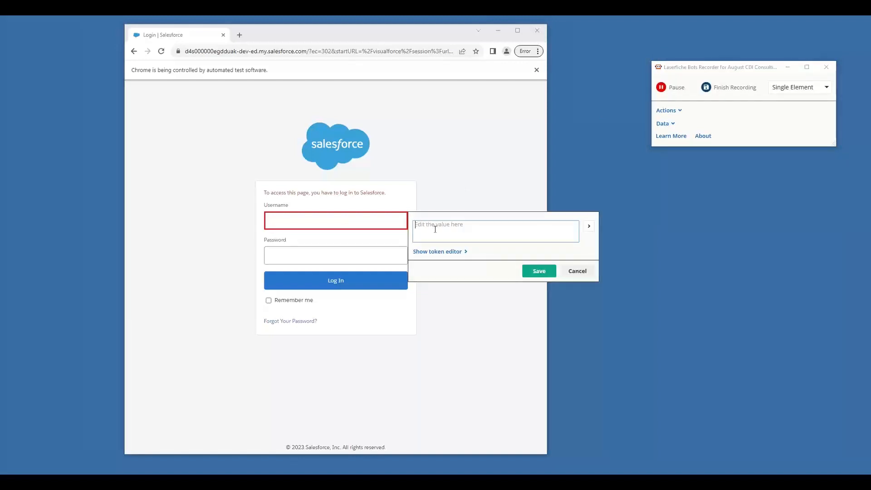
click(545, 272)
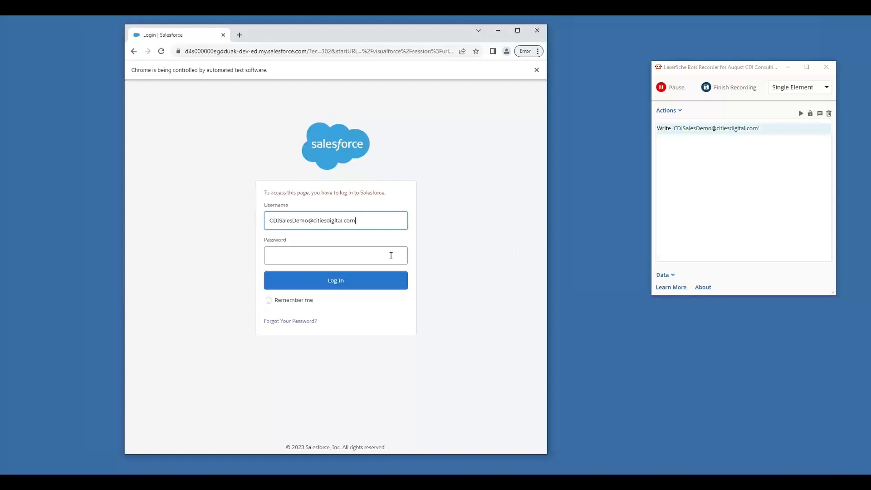
Record writing a placeholder password into the Password field of the Salesforce login page
mouse_move(392, 258)
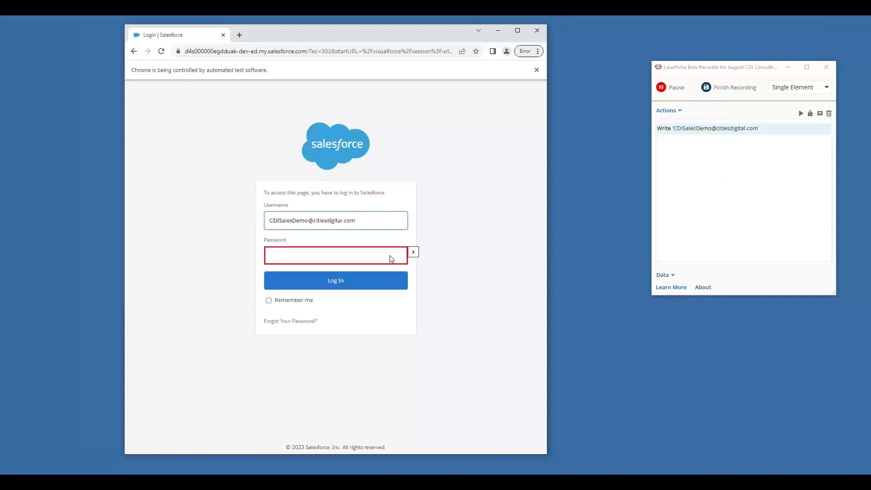
click(413, 252)
text(T)
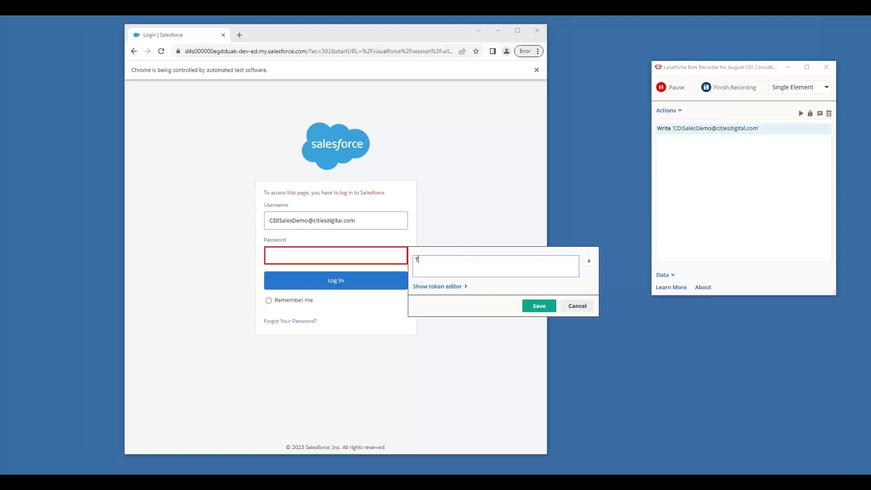
text(his is secret)
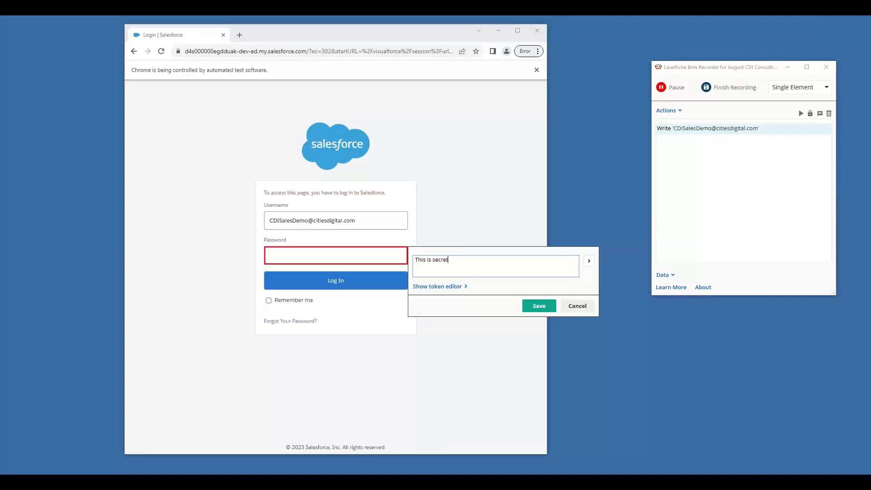
click(539, 306)
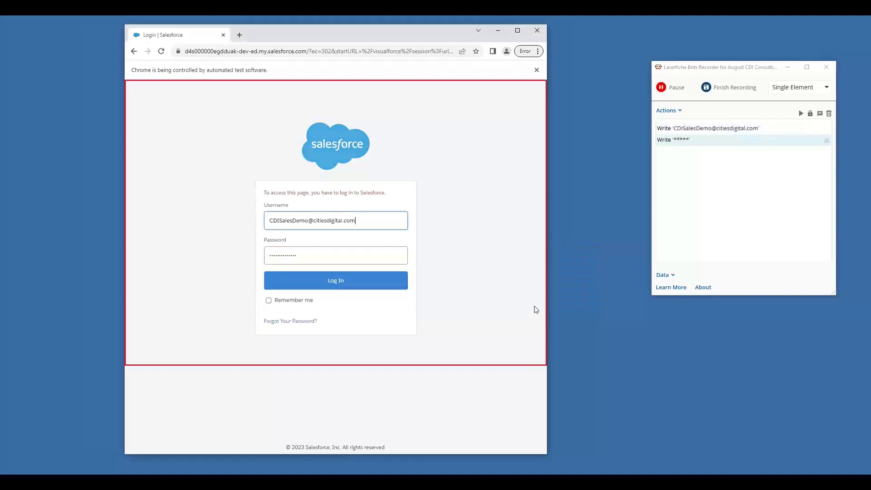
Replace the password with the copied account password while recording is paused, and resume recording to capture the Salesforce login
click(670, 90)
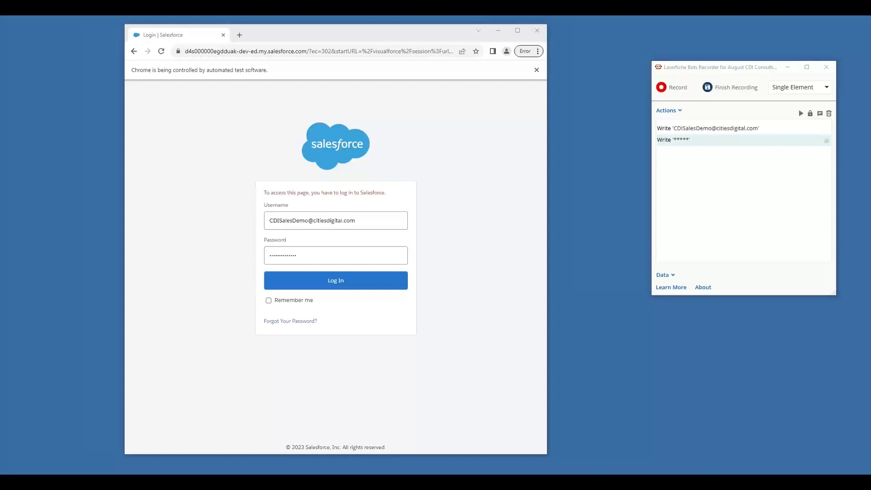
double_click(302, 255)
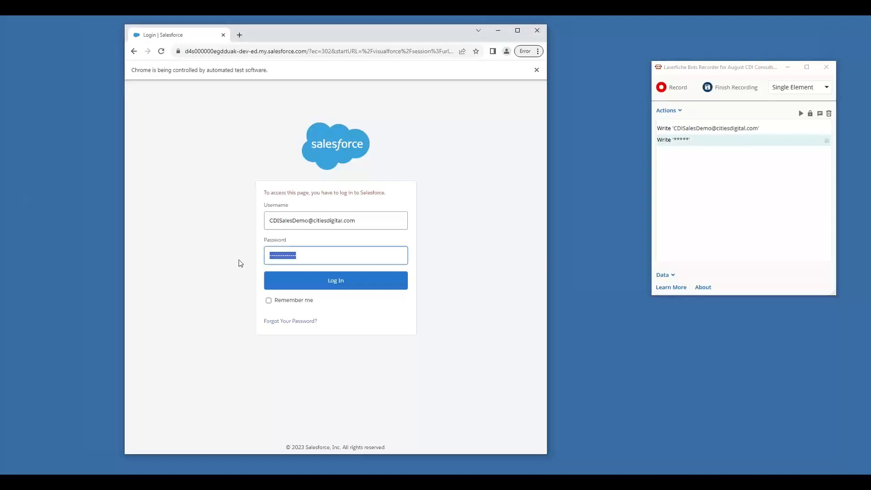
key(BackSpace)
right_click(319, 257)
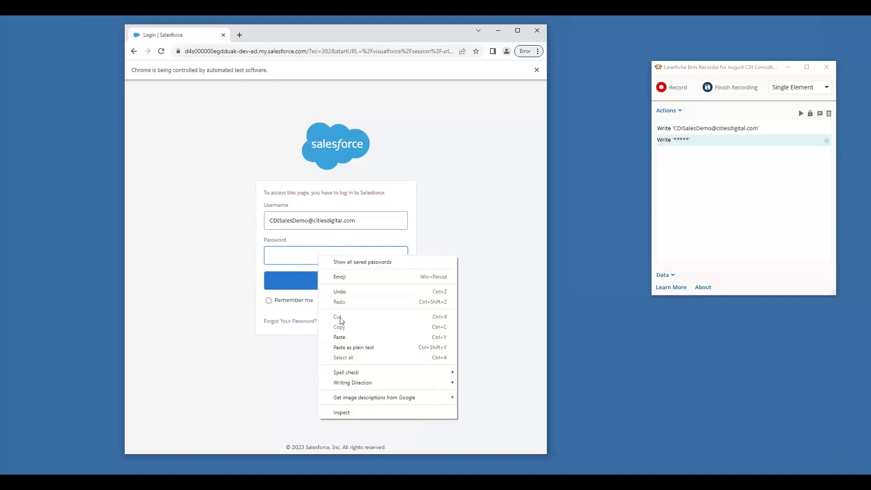
click(340, 336)
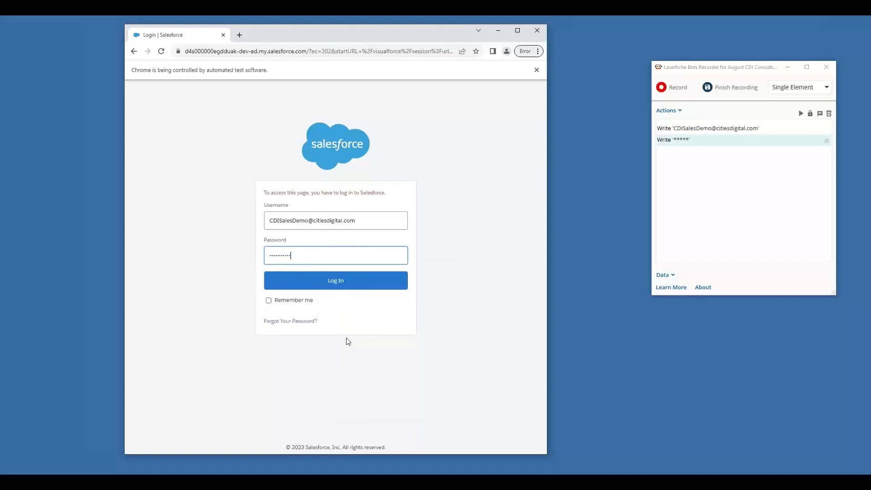
click(670, 89)
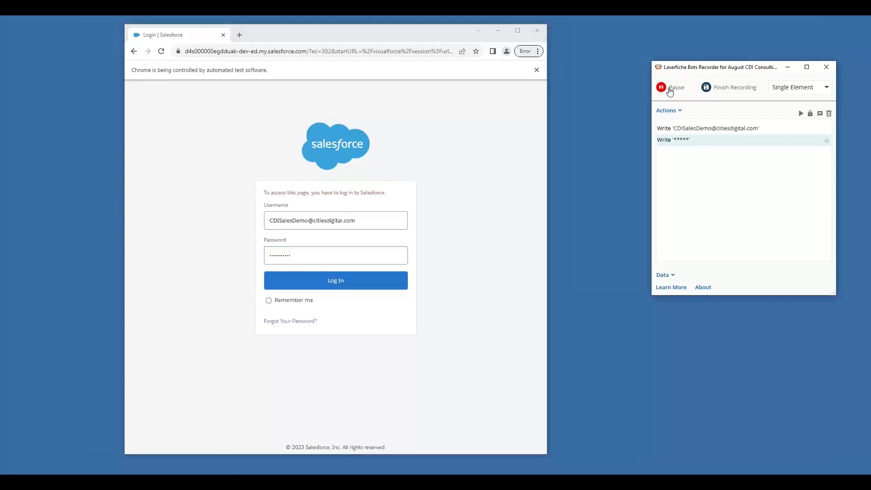
click(394, 280)
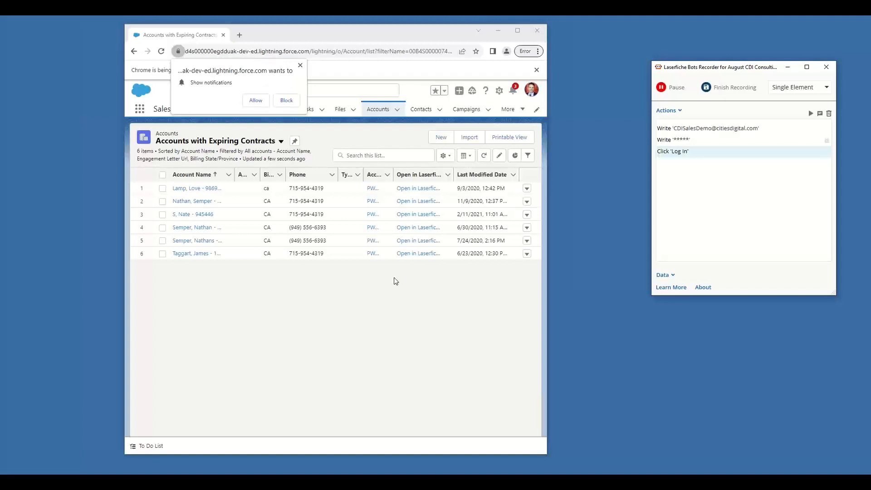
Record the Accounts with Expiring Contracts list as a Table Element
click(803, 88)
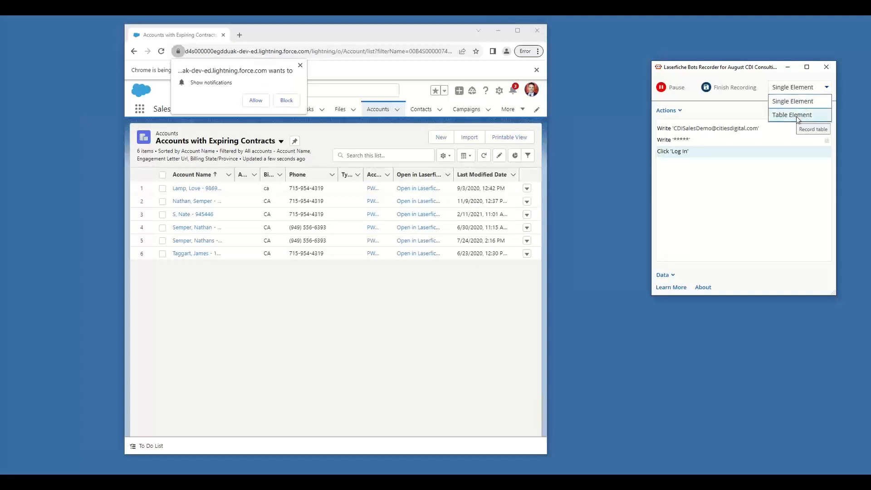
click(796, 116)
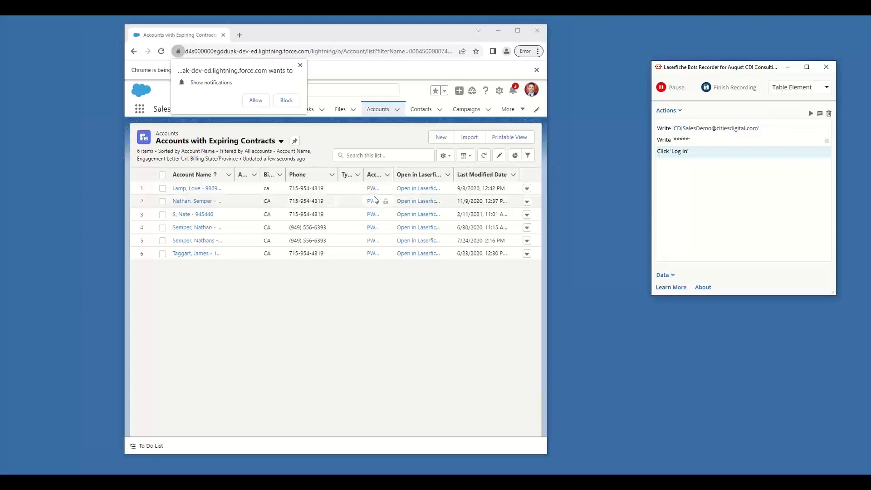
click(251, 210)
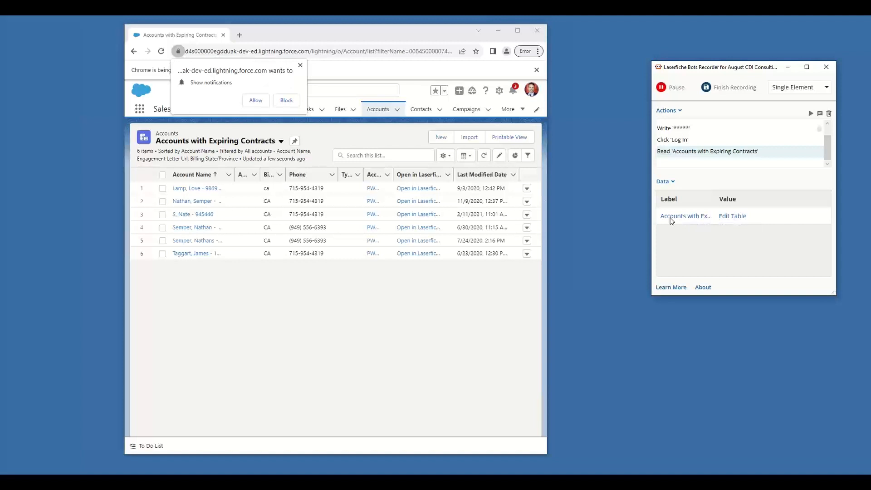
Open the recorded accounts table for editing, widen its window, and rename the sorted account name column as "Account Name"
click(732, 216)
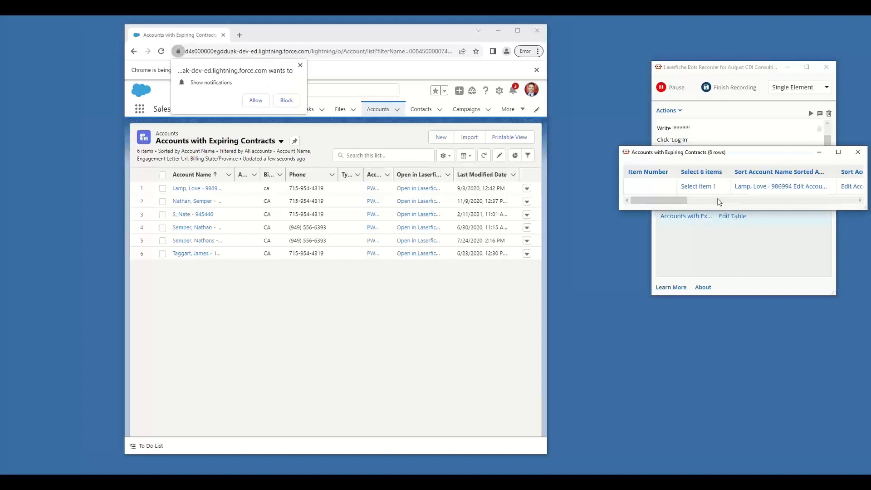
drag(619, 182, 196, 226)
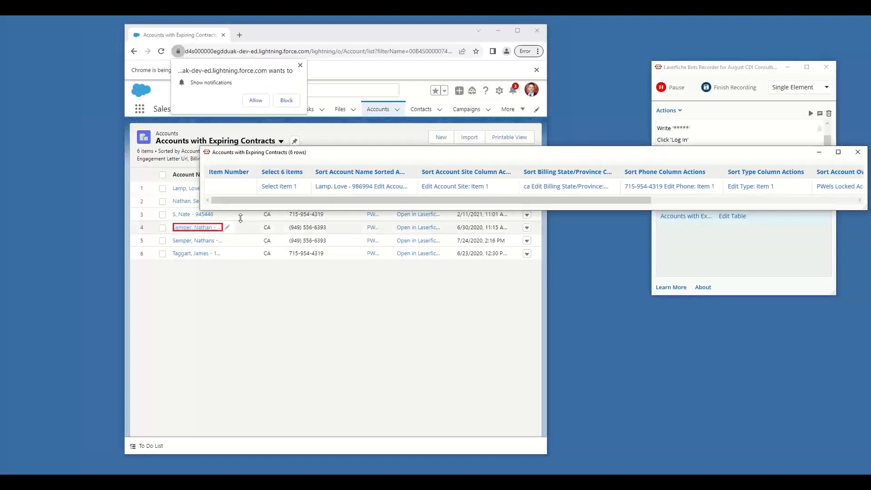
double_click(330, 172)
key(BackSpace)
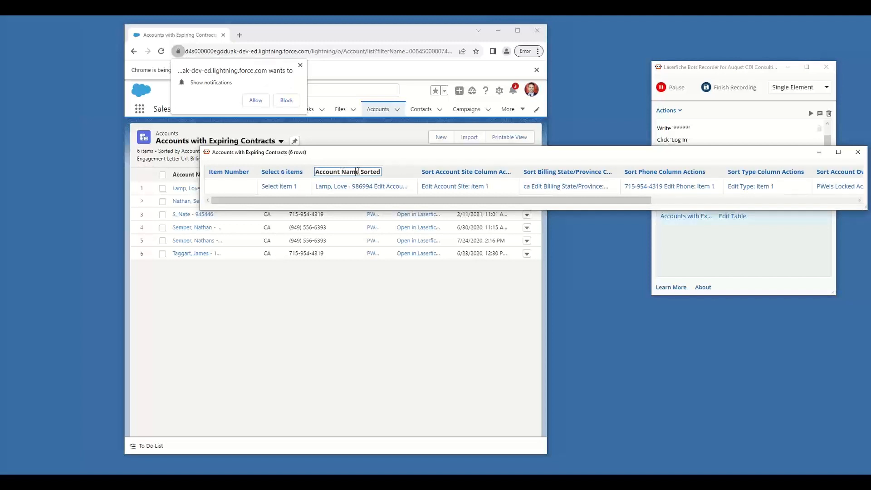
double_click(363, 172)
text(Ascendi)
key(shift+Left)
key(shift+Left)
key(shift+Left)
key(shift+Left)
key(shift+Left)
key(shift+Left)
key(shift+Left)
key(BackSpace)
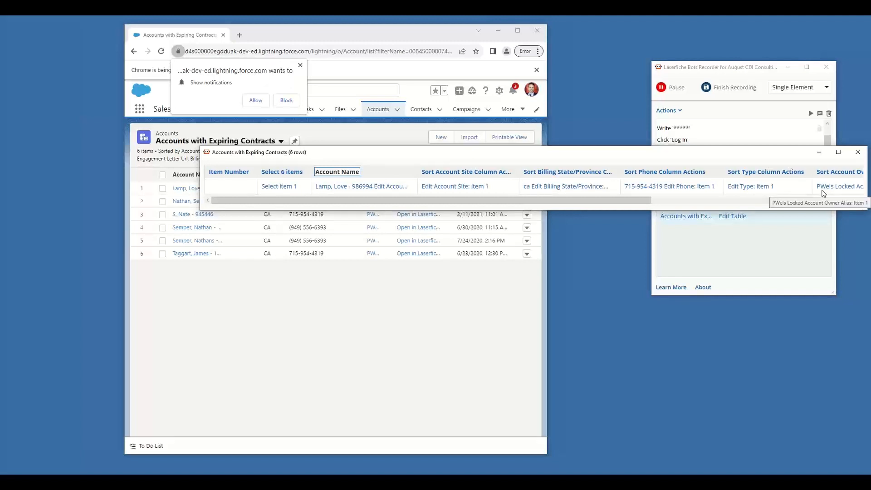
Rename the last modified date column of the recorded table as "Expiration"
drag(499, 201, 775, 203)
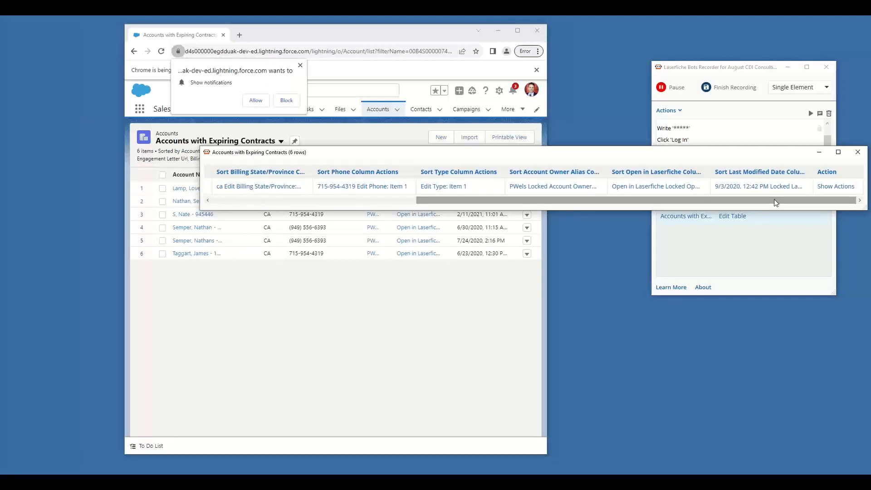
click(760, 172)
key(ctrl+a)
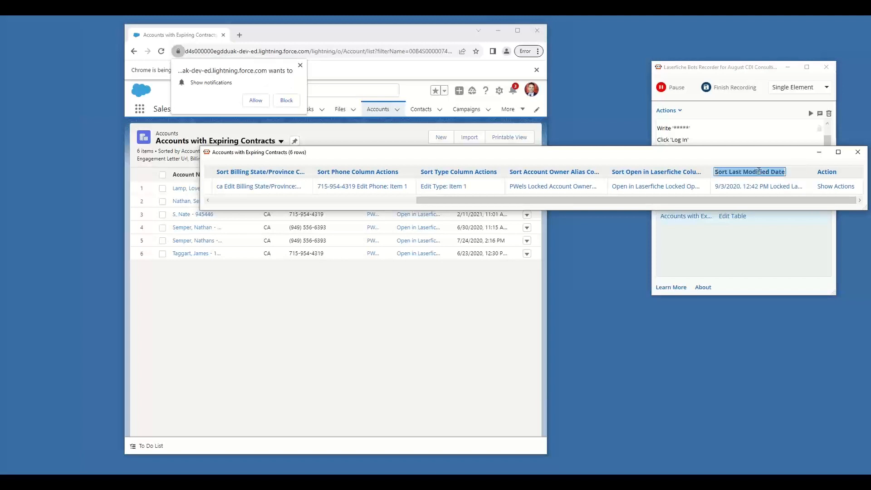
text(Expiration)
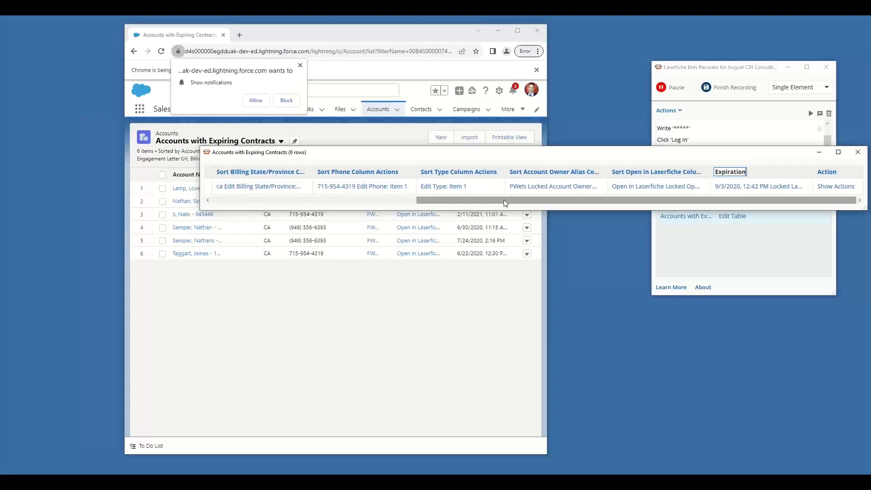
Examine the value choices offered for the Account Name cell in the recorded table
drag(502, 205, 278, 209)
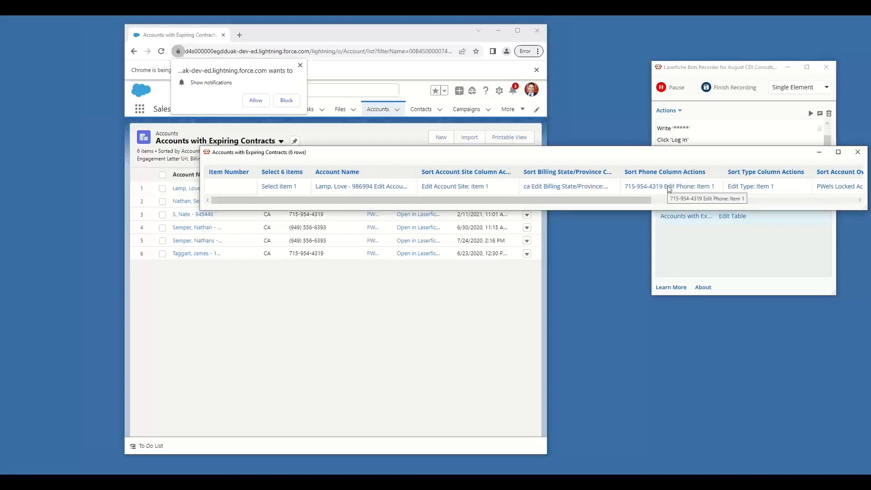
click(391, 190)
click(393, 190)
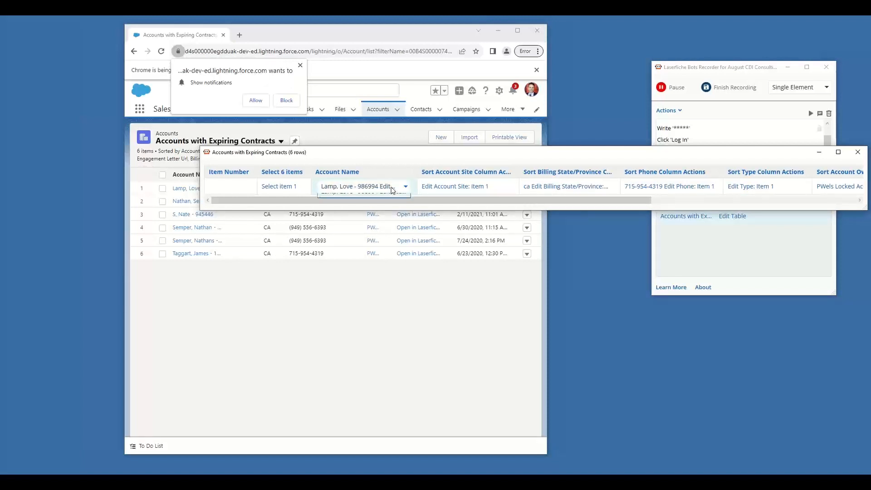
click(392, 190)
click(386, 202)
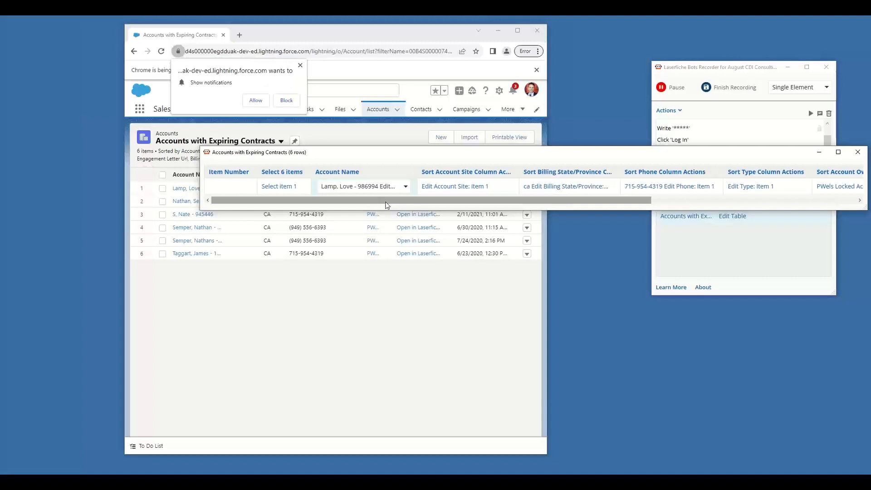
Close the table editor, finish the recording and save it to the bot
click(855, 154)
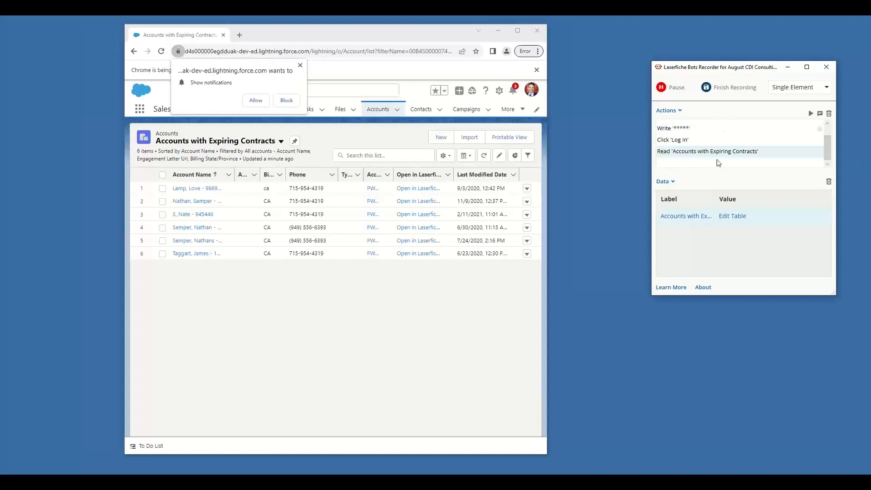
click(725, 91)
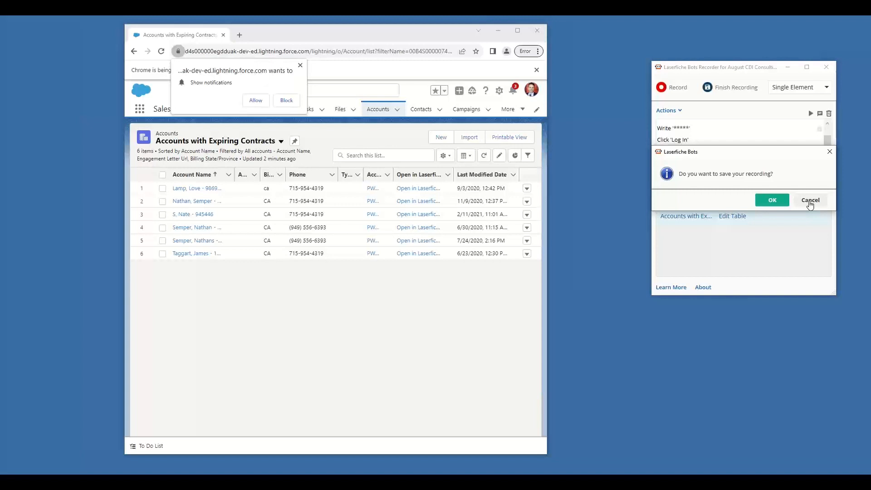
click(770, 204)
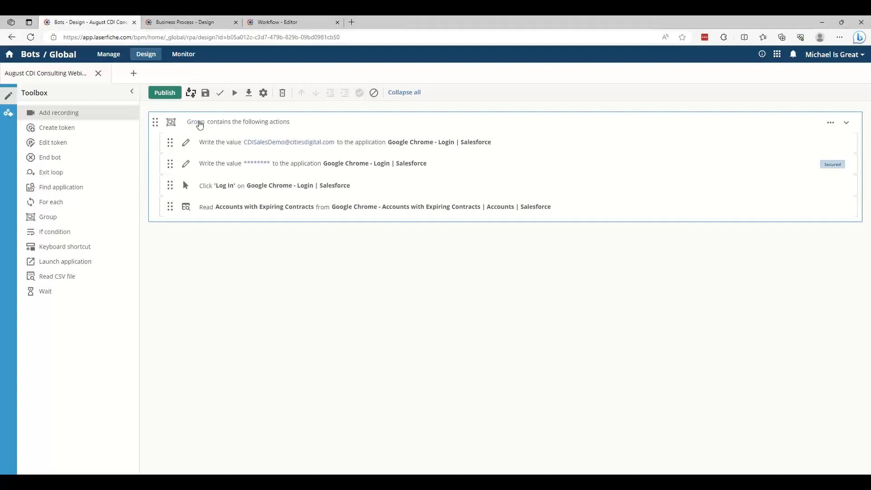
Name the group of recorded actions "Login to Salesforce and Read Accounts"
click(197, 122)
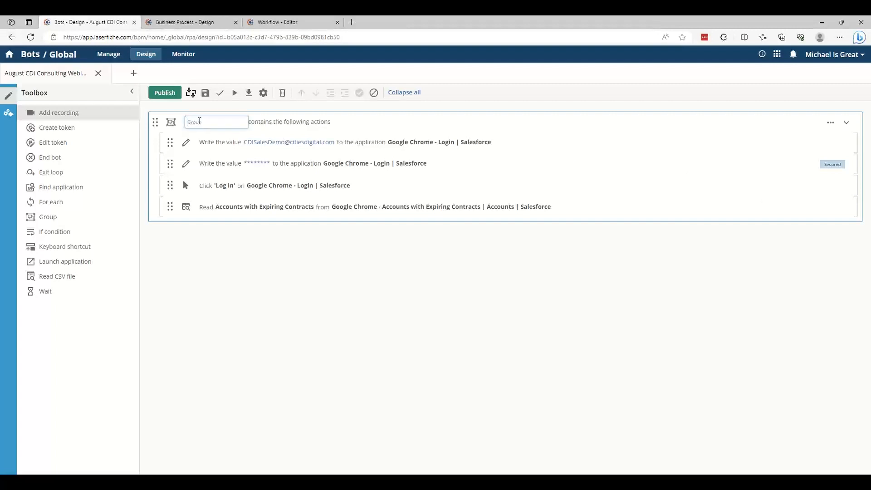
text(Login to Salesforce and Read Accounts)
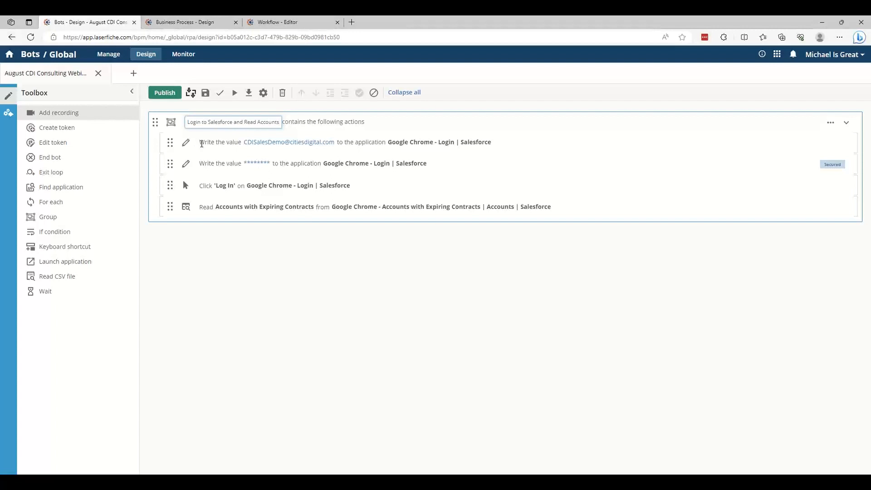
Add a Launch application action for the Salesforce login page in Google Chrome as the group's first action and check its application information
click(201, 144)
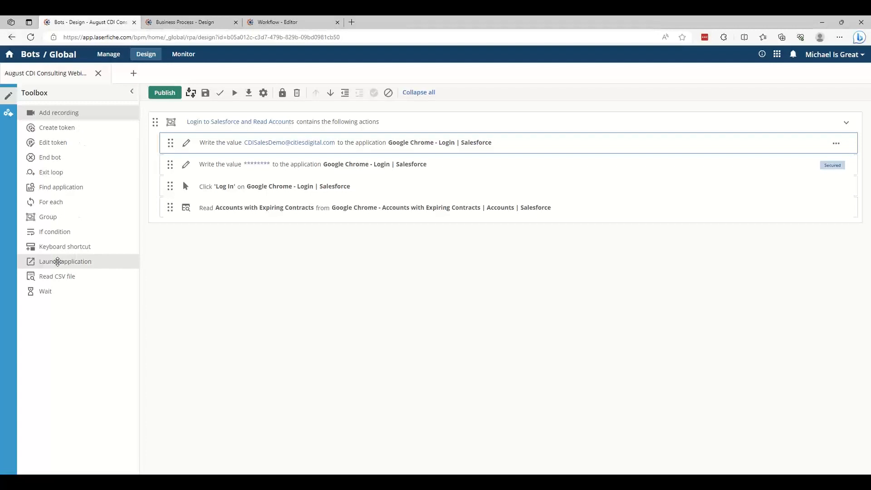
drag(57, 262, 223, 244)
drag(241, 215, 246, 143)
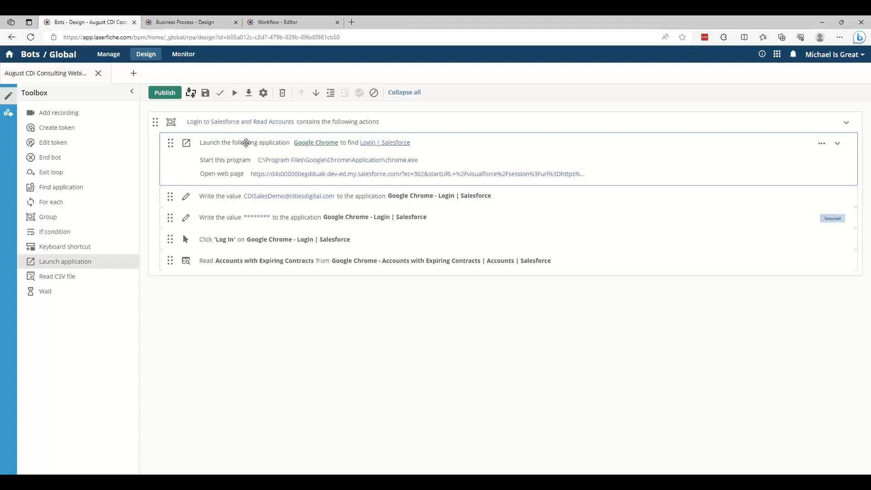
click(373, 145)
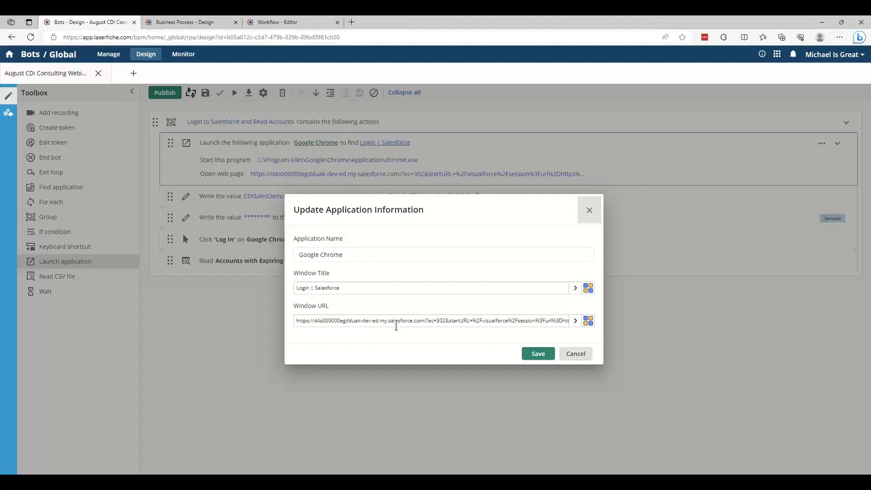
click(589, 210)
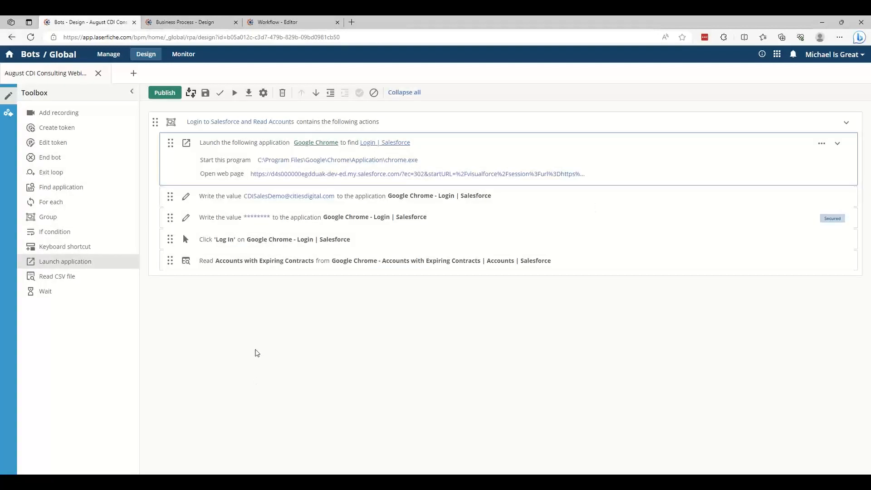
Save and test-run the bot, closing the Salesforce login window it opens
click(205, 94)
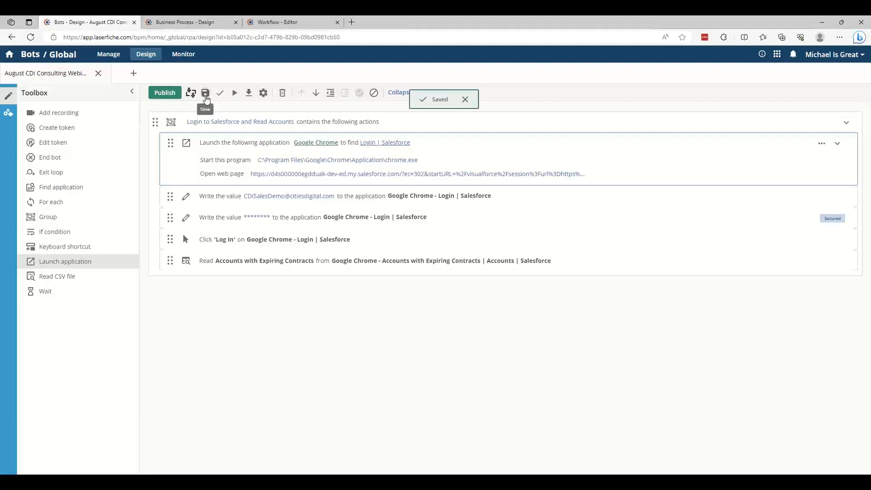
click(235, 95)
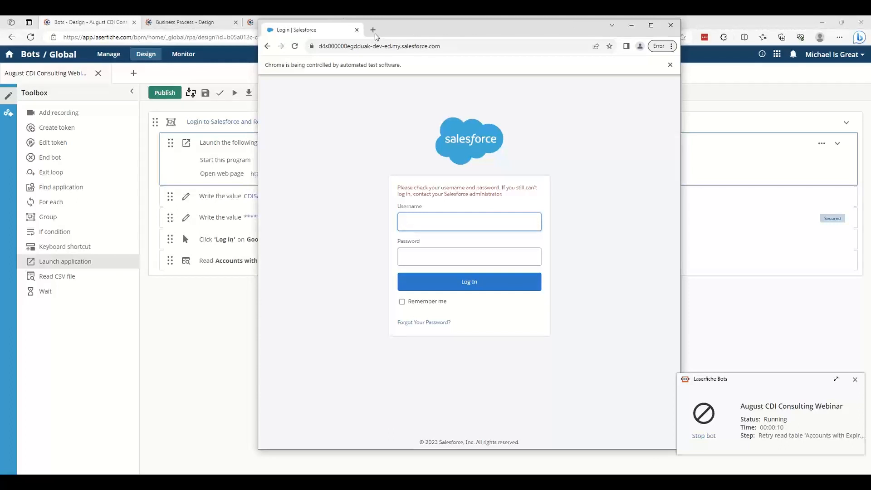
click(356, 31)
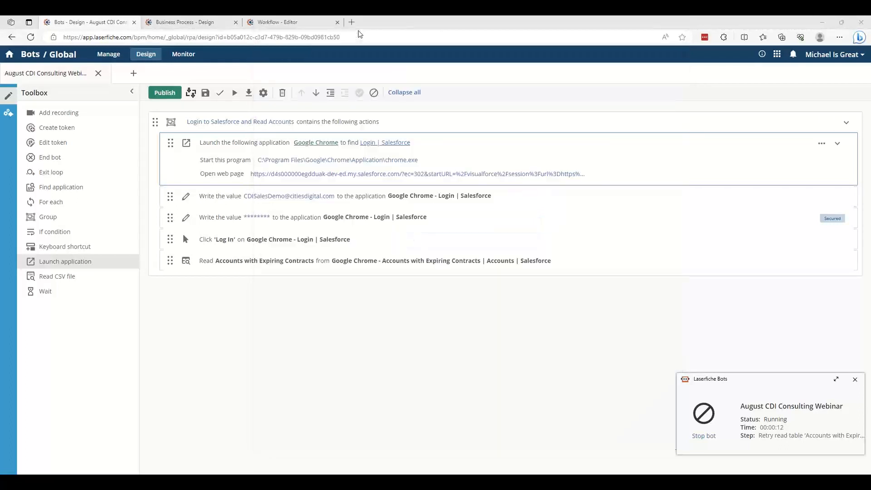
Replace the secured password value in the second write action with the correct Salesforce password, without storing it in LastPass
click(262, 217)
click(356, 286)
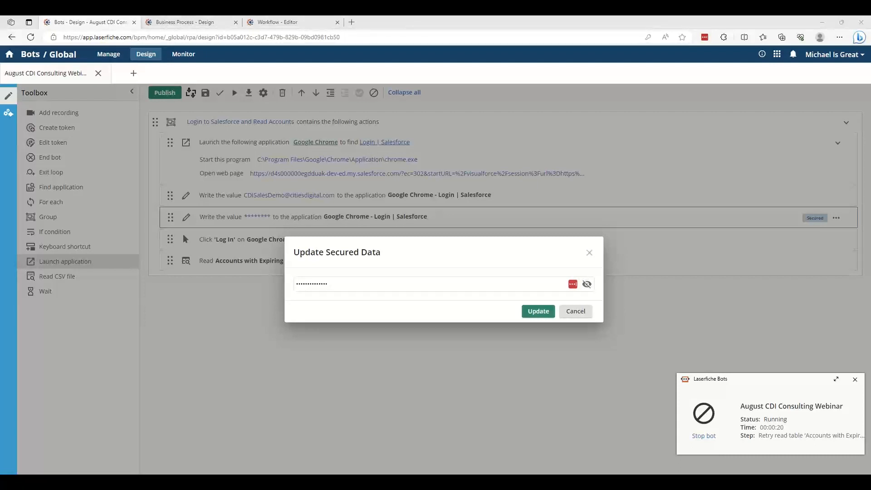
click(377, 287)
key(ctrl+a)
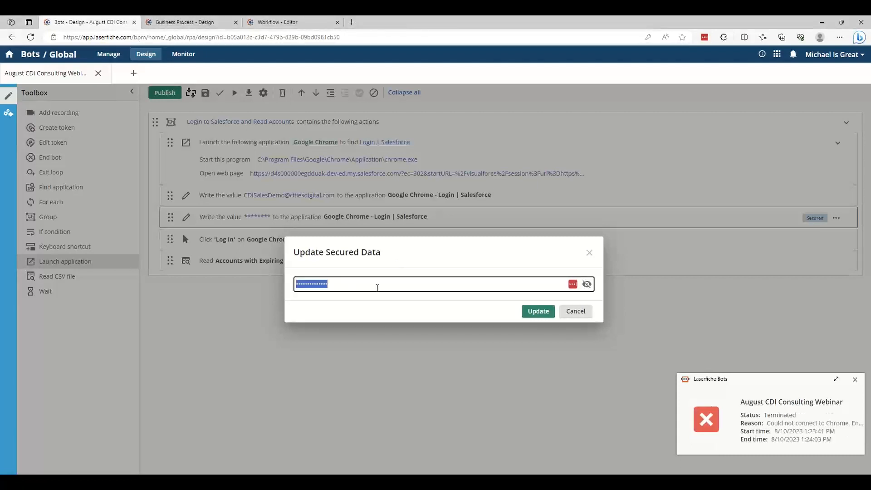
key(ctrl+v)
click(541, 315)
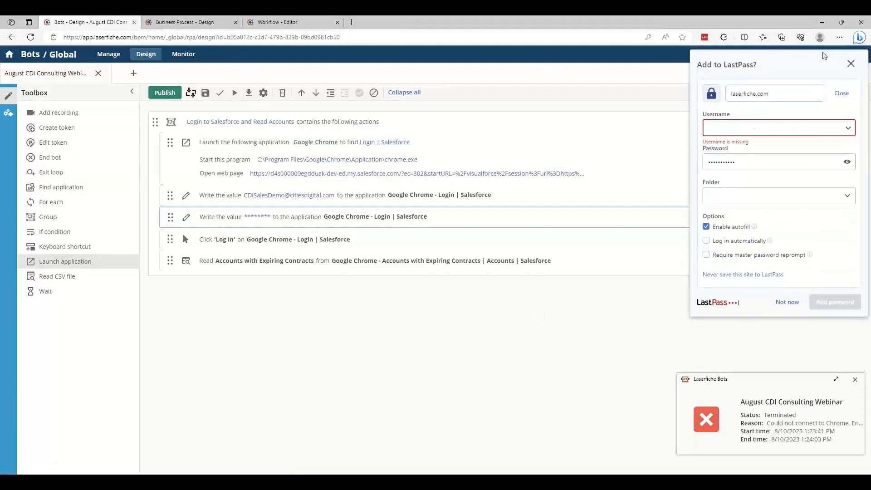
click(851, 64)
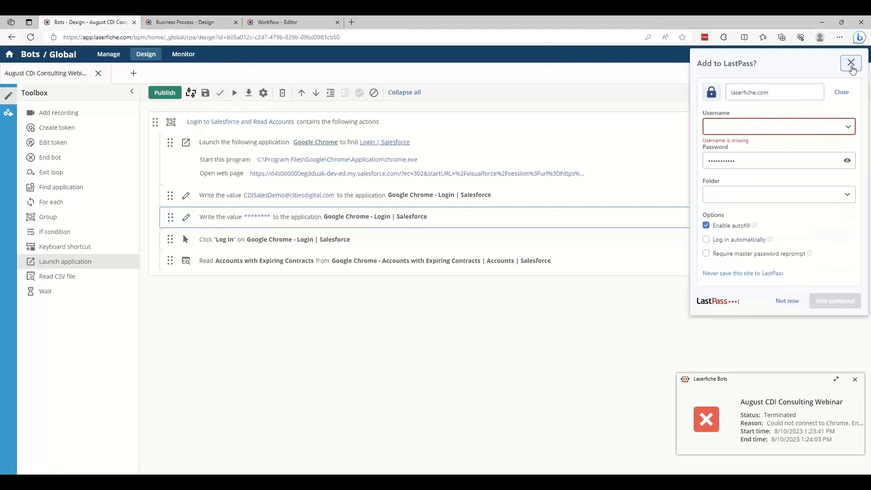
Test-run the bot with the updated login, declining the browser's password update, and close the Salesforce window
click(235, 94)
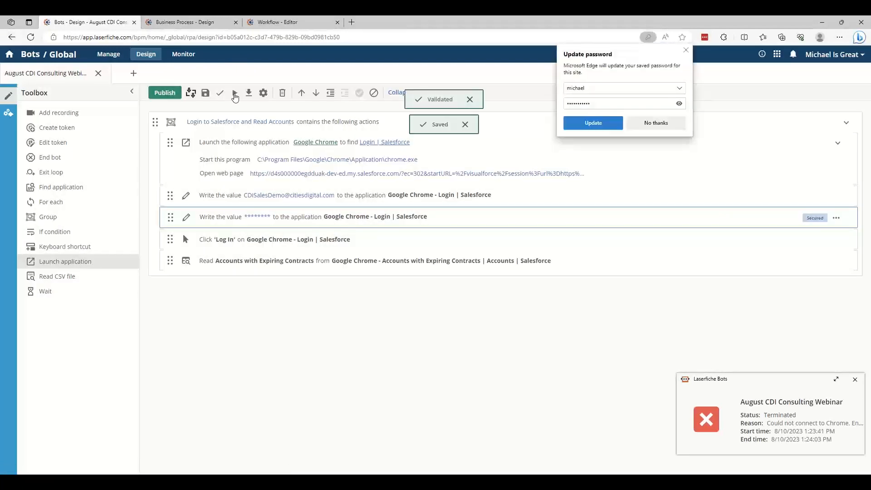
click(655, 122)
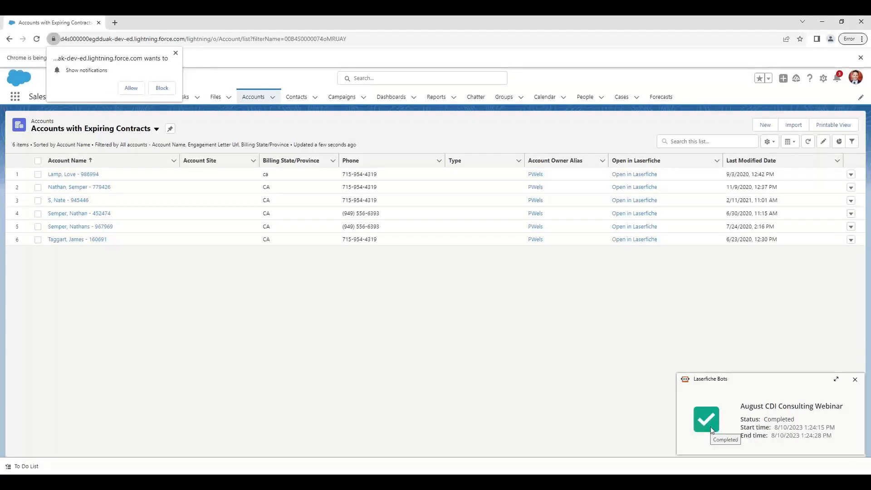
click(861, 23)
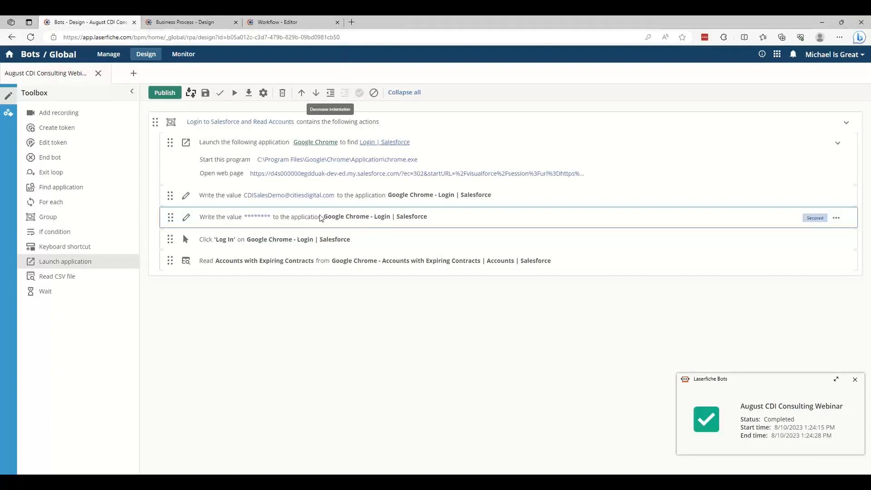
Collapse the login group, add a recording below it and open the bot recorder without running the bot up to this point
click(846, 125)
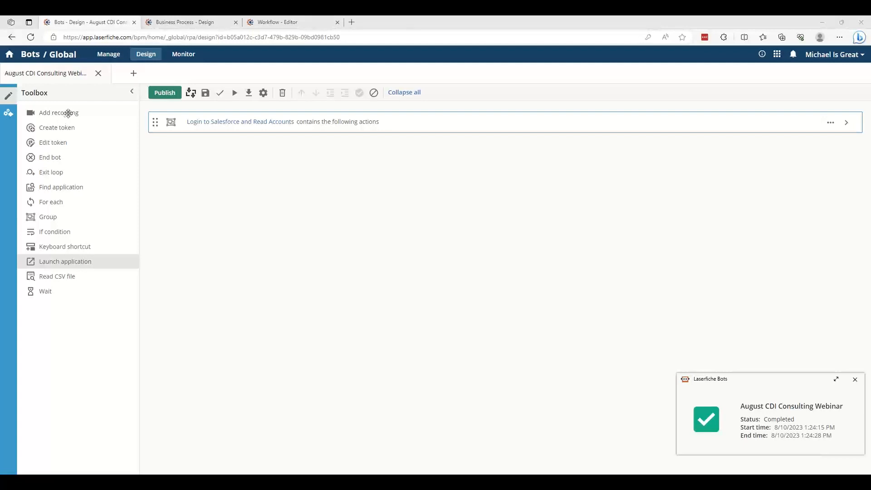
drag(66, 113, 224, 154)
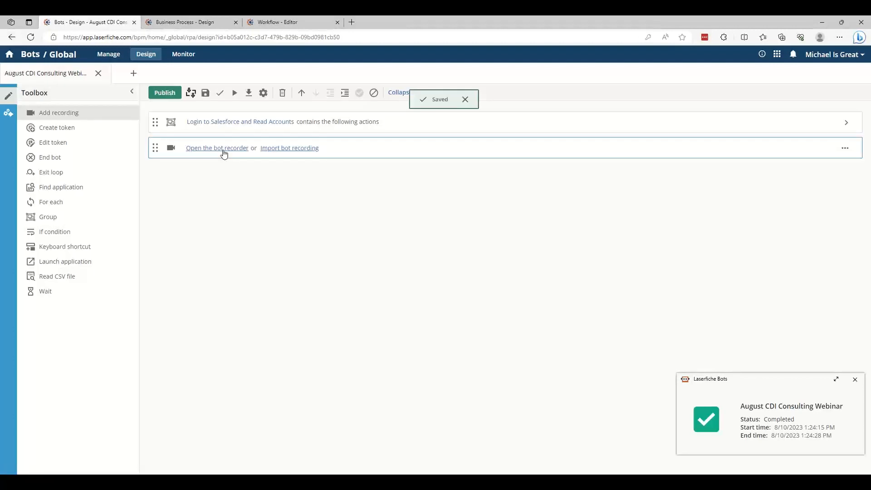
click(223, 154)
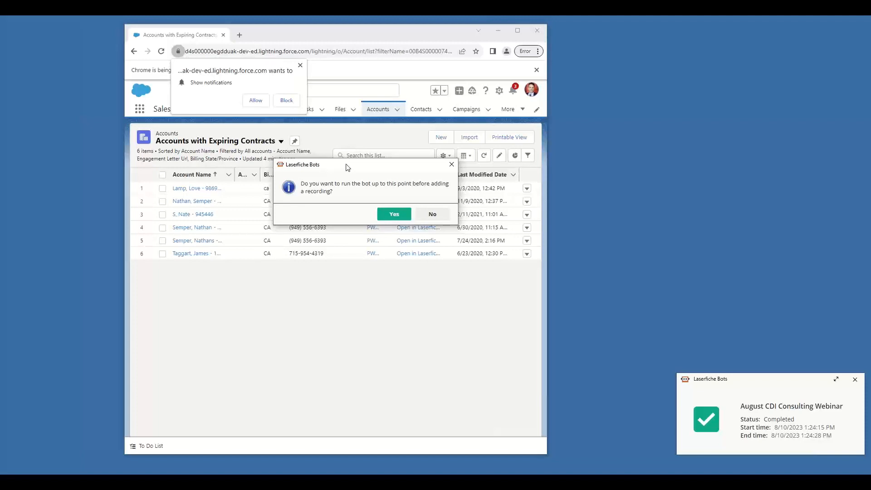
click(424, 219)
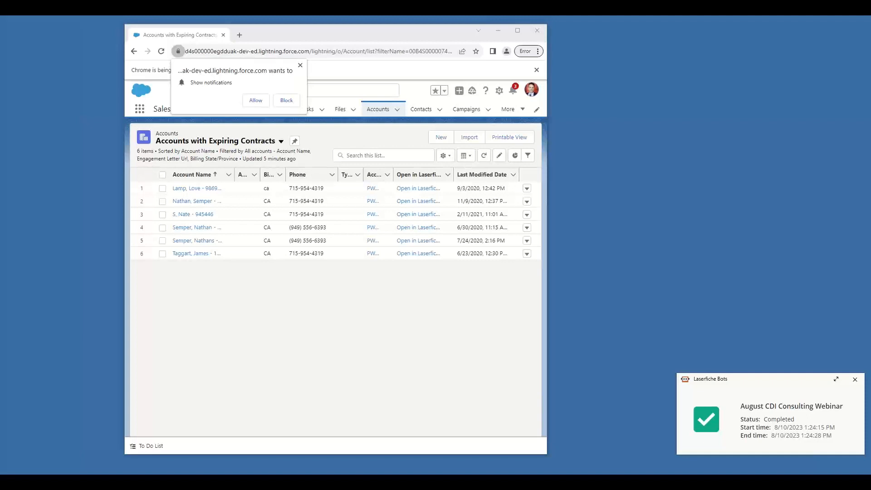
click(240, 37)
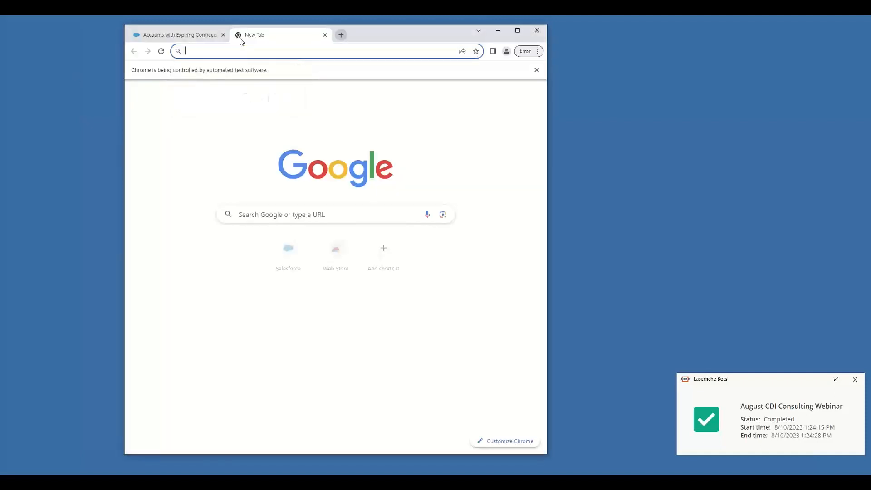
text(https://app.laserfiche.com/home)
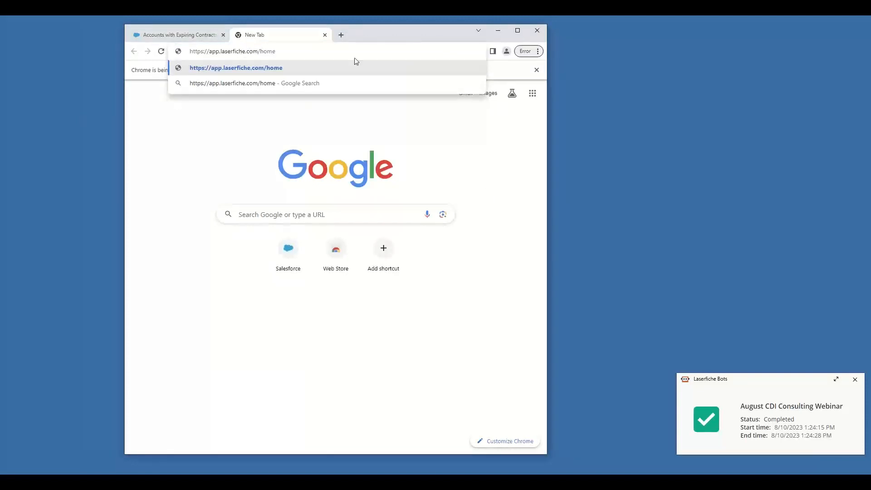
key(Return)
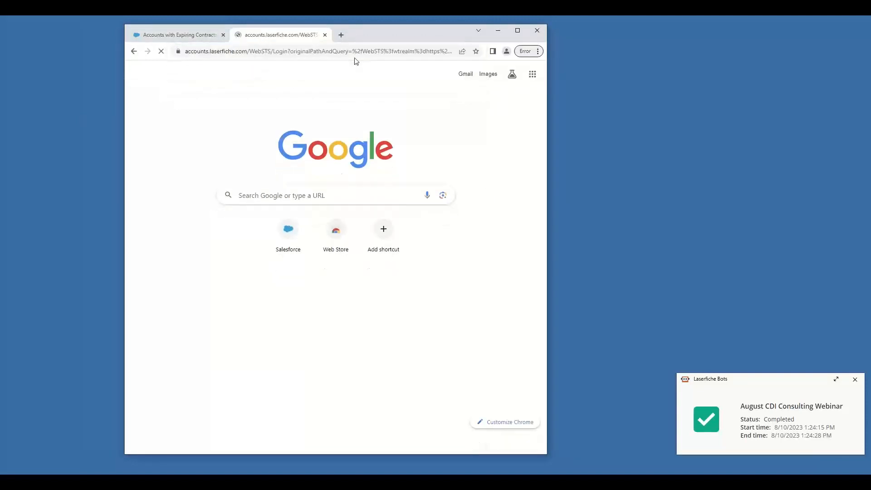
drag(0, 125, 666, 86)
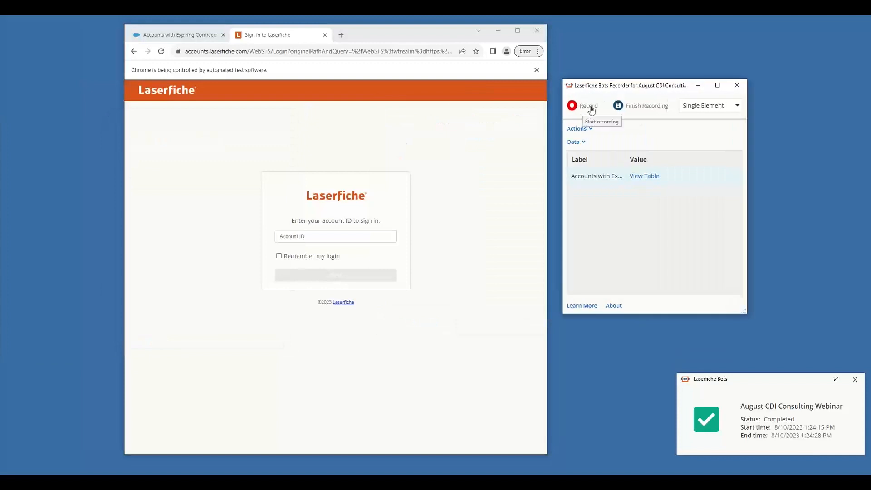
click(589, 107)
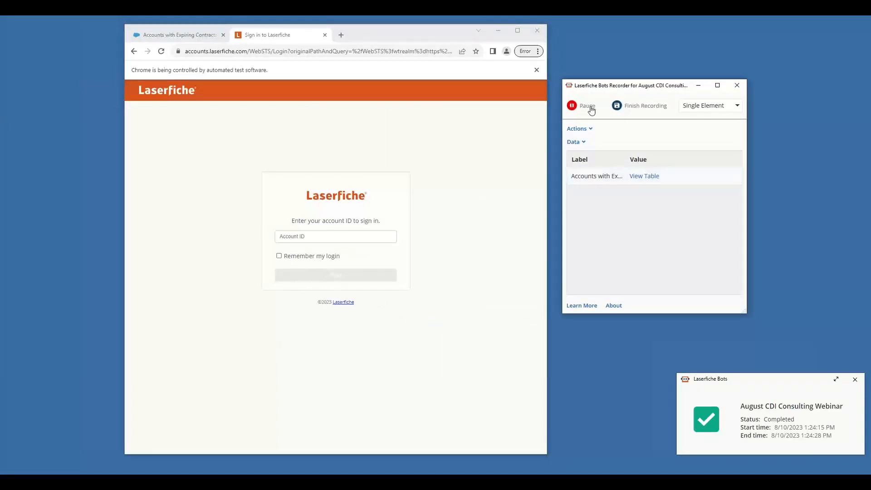
click(367, 240)
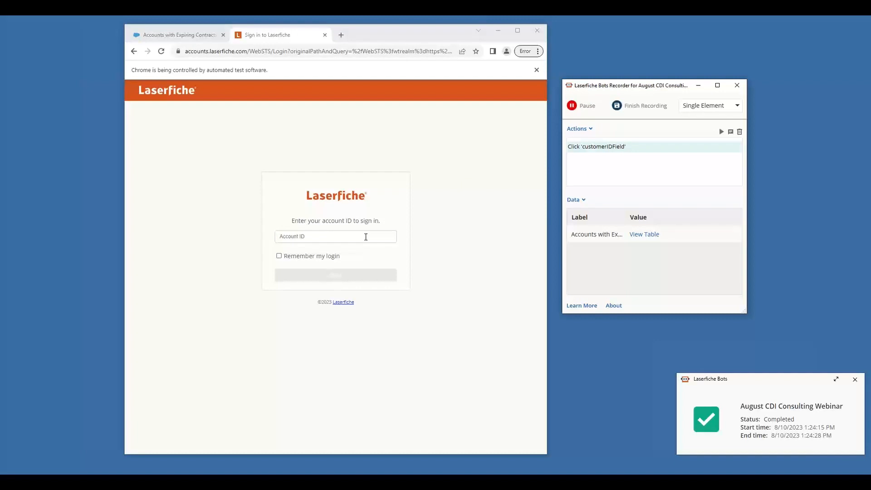
click(403, 236)
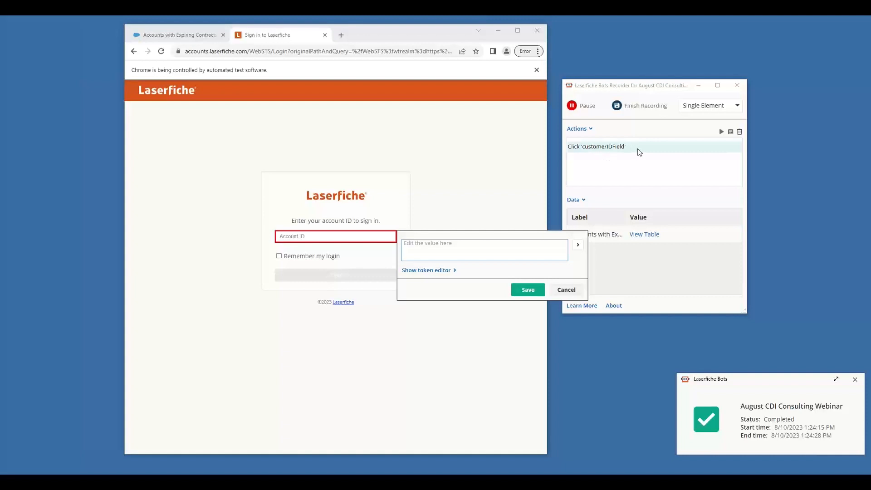
click(566, 290)
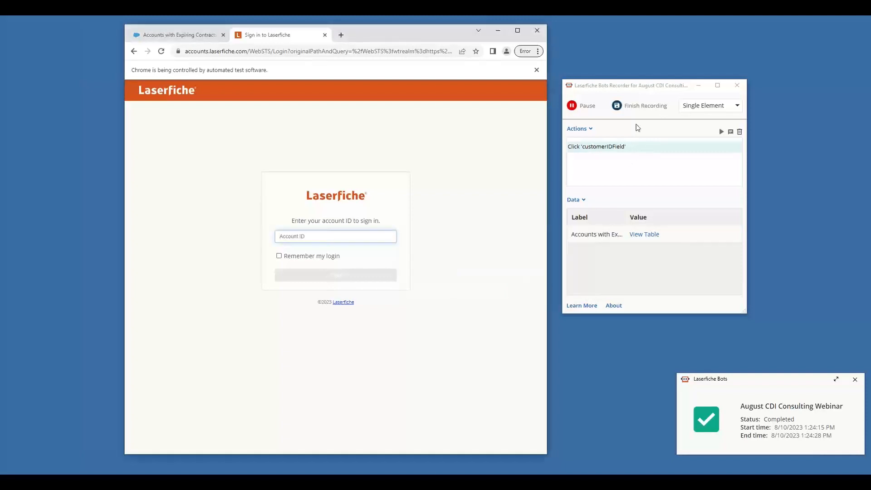
click(659, 153)
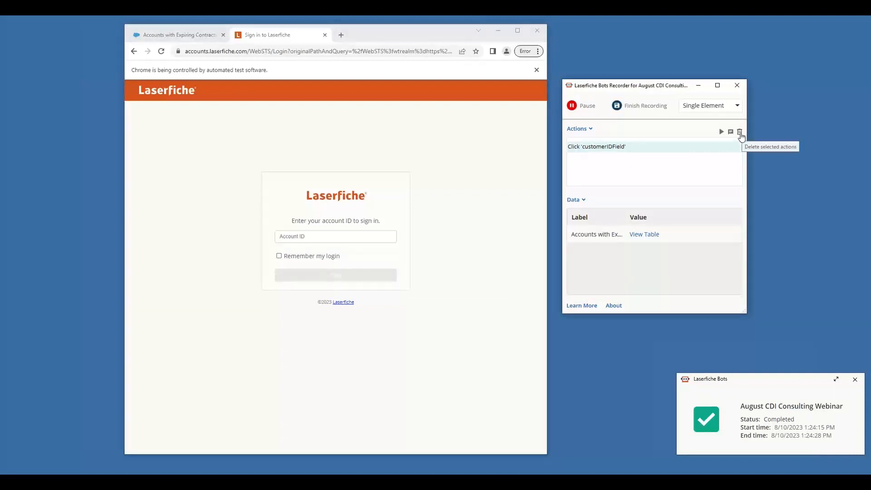
click(740, 132)
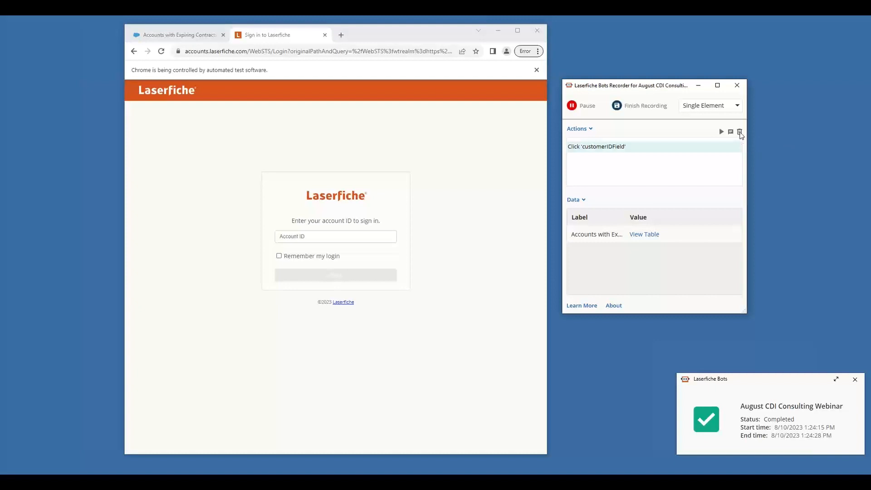
click(461, 267)
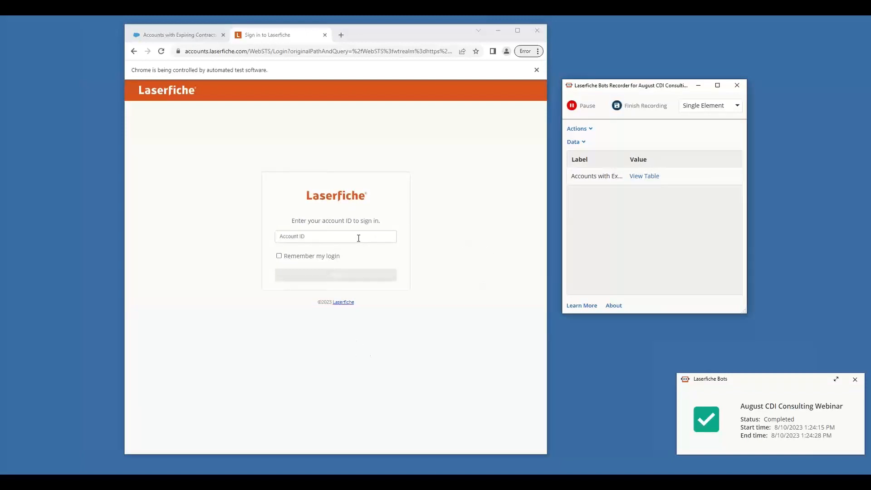
Record writing the account ID into the Laserfiche sign-in page and continue to the username and password form
click(402, 236)
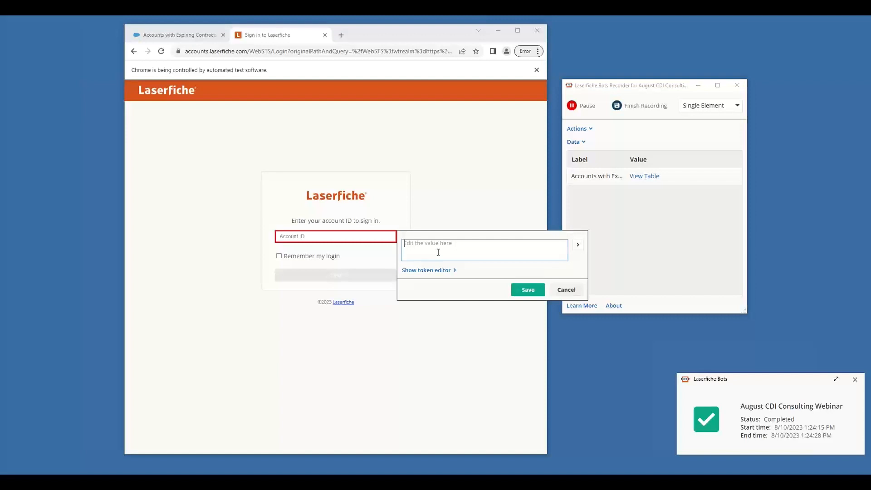
text(442589709)
click(528, 290)
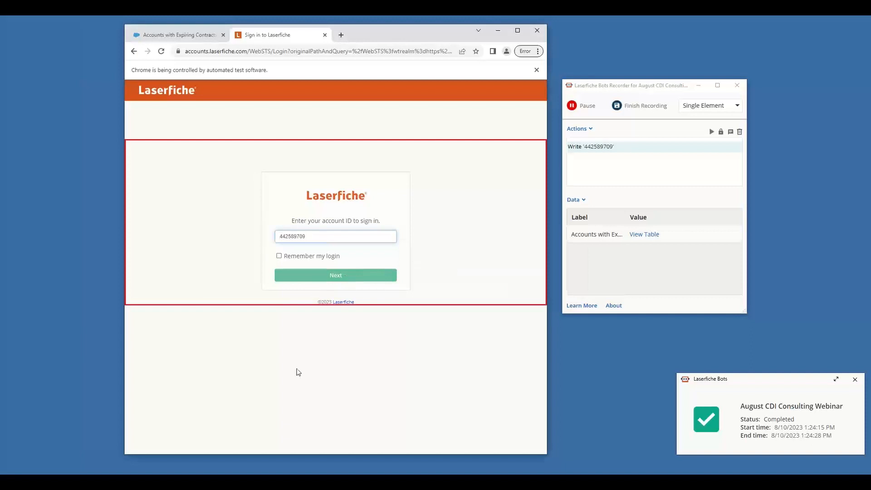
click(362, 282)
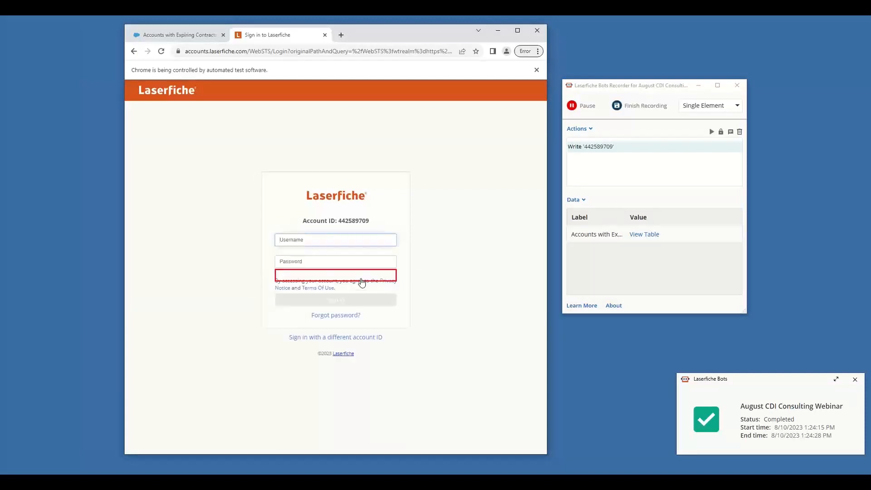
Record writing the account username and a placeholder password into the matching fields of the Laserfiche sign-in form
click(401, 239)
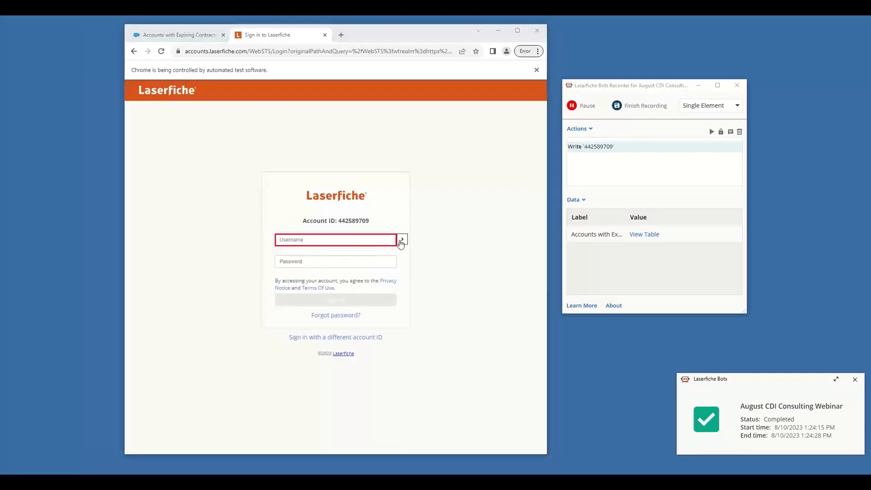
text(michael)
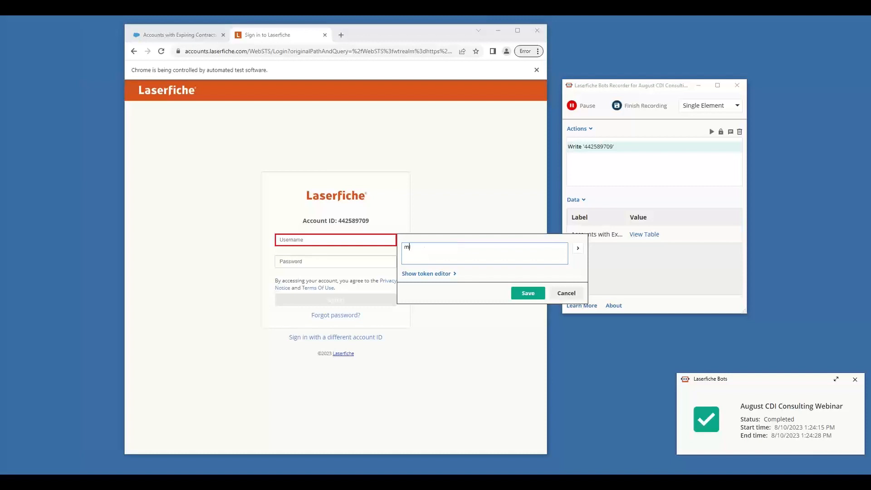
click(524, 294)
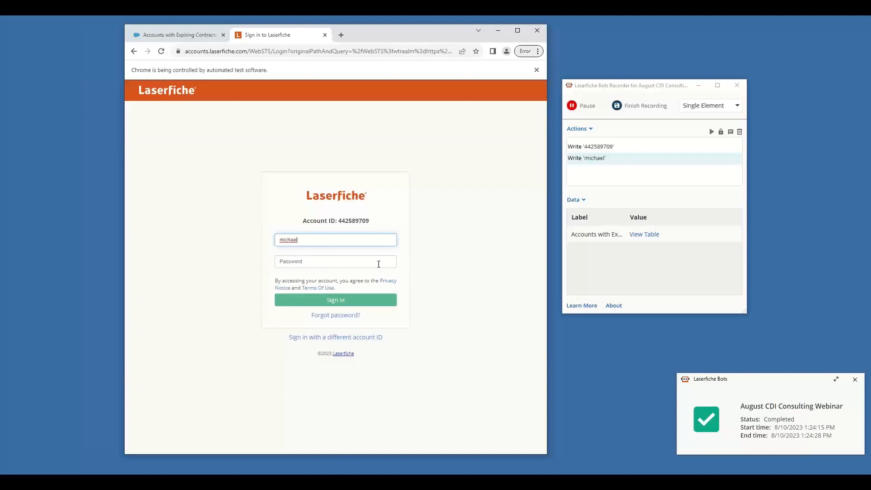
mouse_move(379, 264)
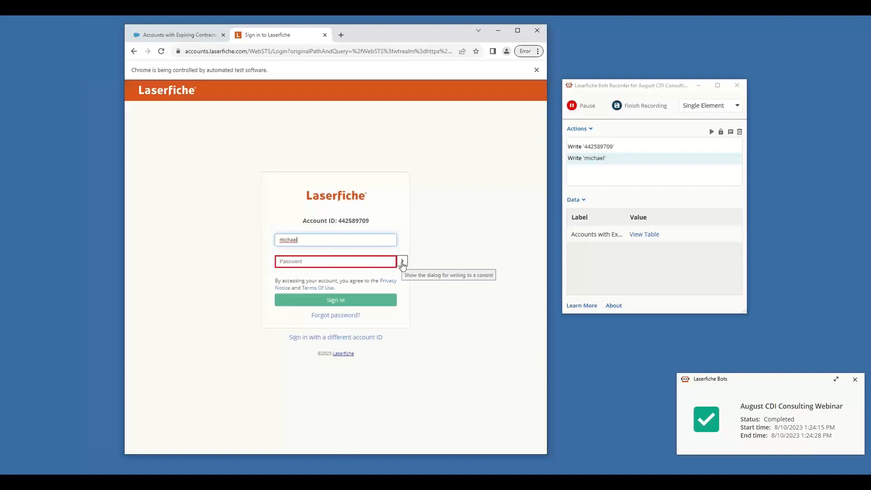
click(401, 262)
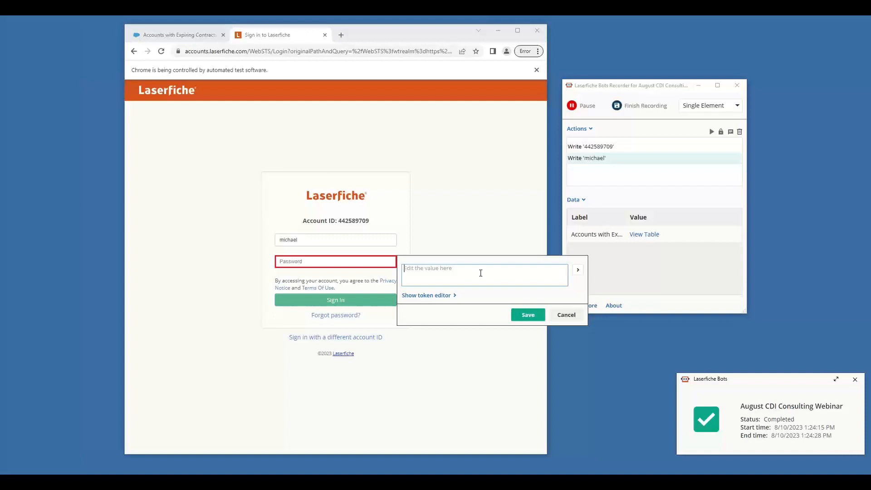
text(Not My Password)
click(524, 318)
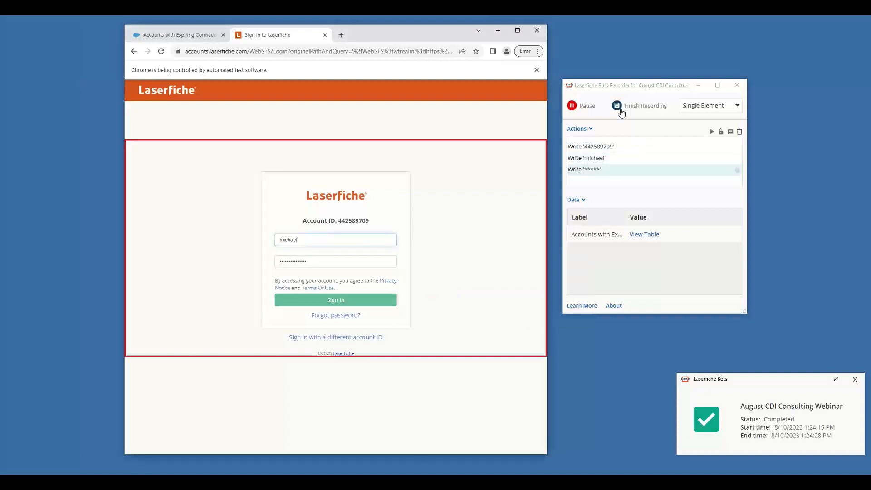
Pause the recording to enter the actual account password in the sign-in form, and resume recording
click(586, 109)
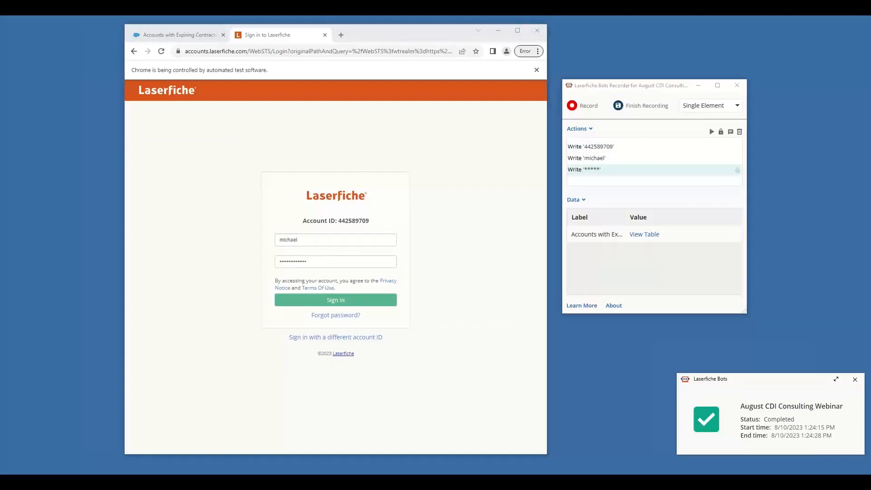
click(323, 266)
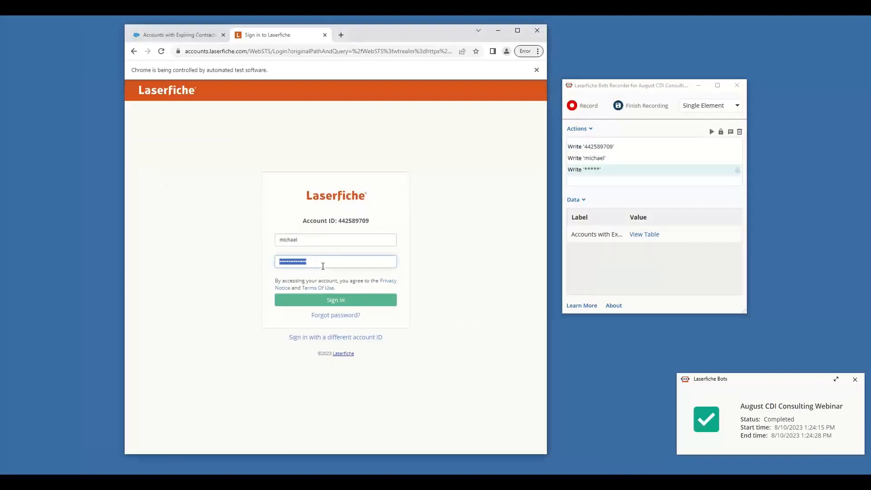
click(591, 107)
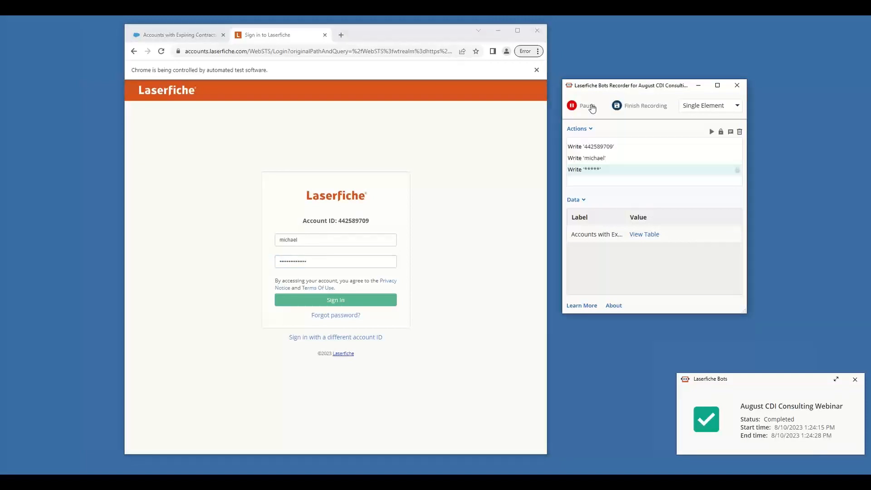
Record signing in to Laserfiche with the form's Sign In button, and finish and save the recording
click(333, 301)
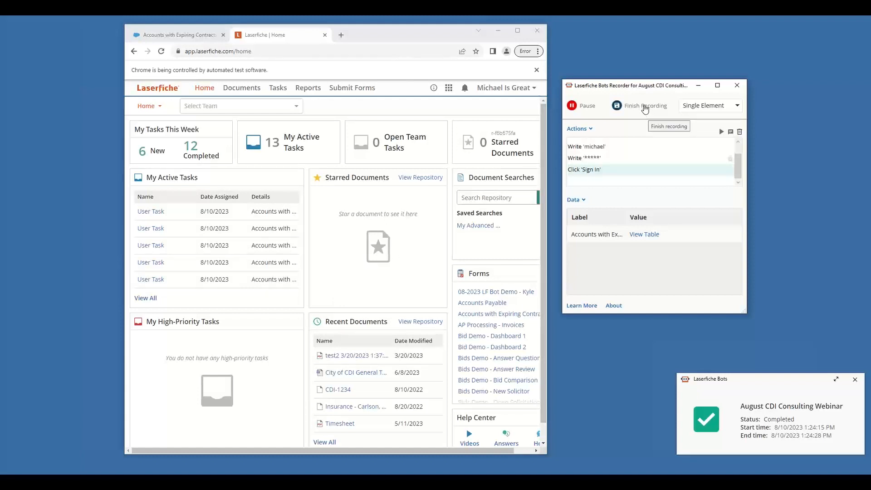
click(645, 109)
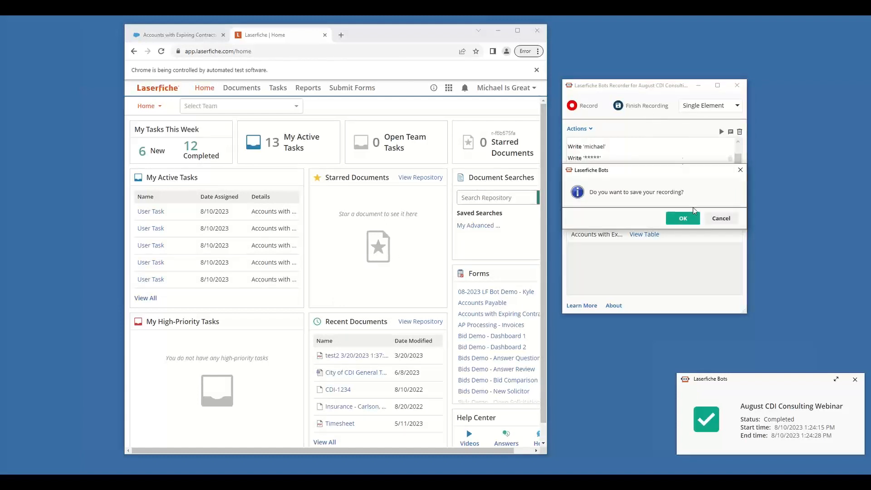
click(689, 219)
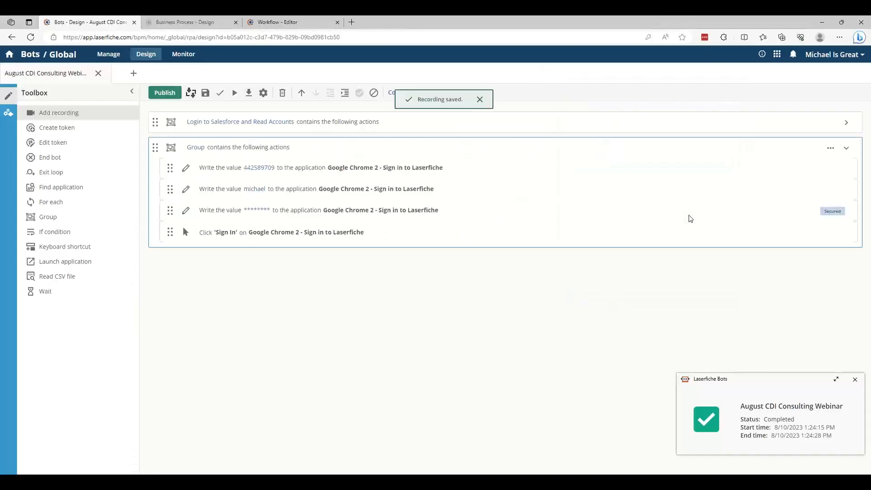
Rename the newly recorded group as "Sign Into Laserfiche Cloud"
click(198, 151)
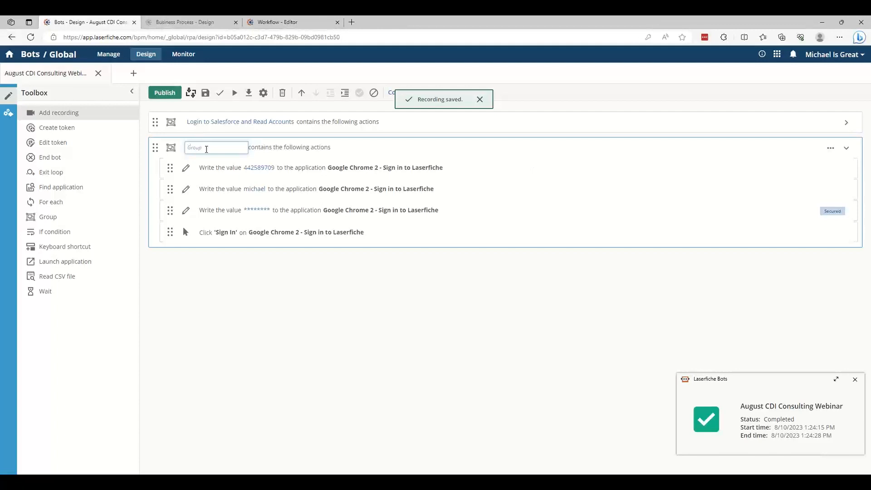
text(Sign Into Laser)
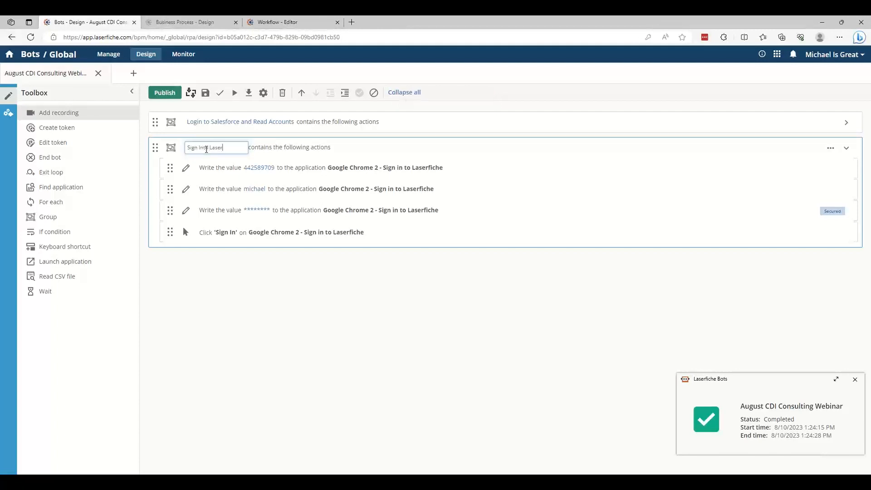
text(fiche Cloud)
Replace the secured value of the group's password write action with the actual account password
click(256, 210)
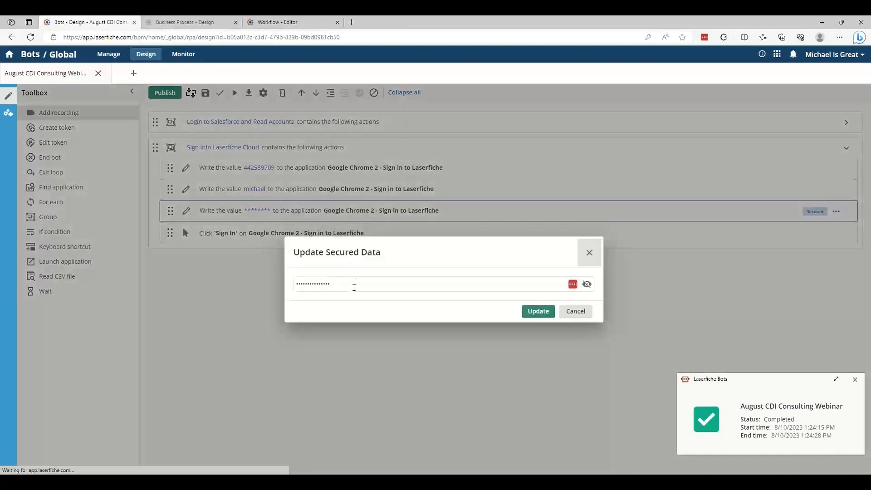
drag(341, 286, 285, 293)
key(ctrl+v)
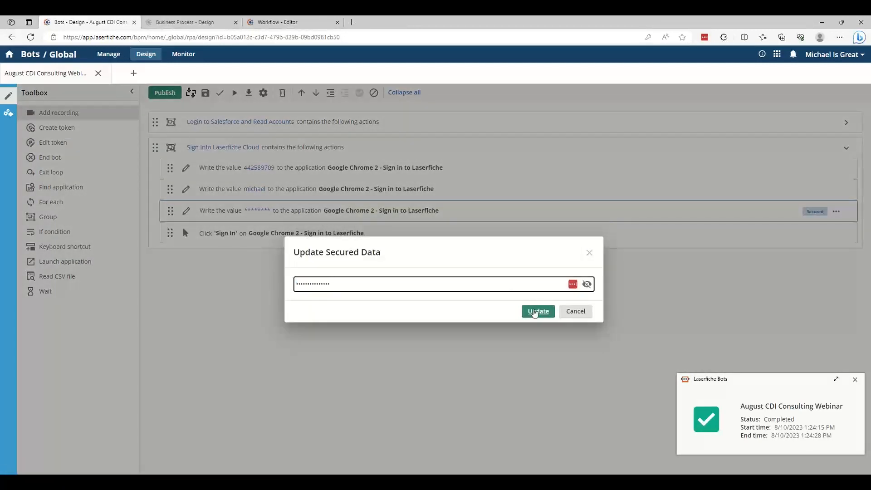
click(534, 312)
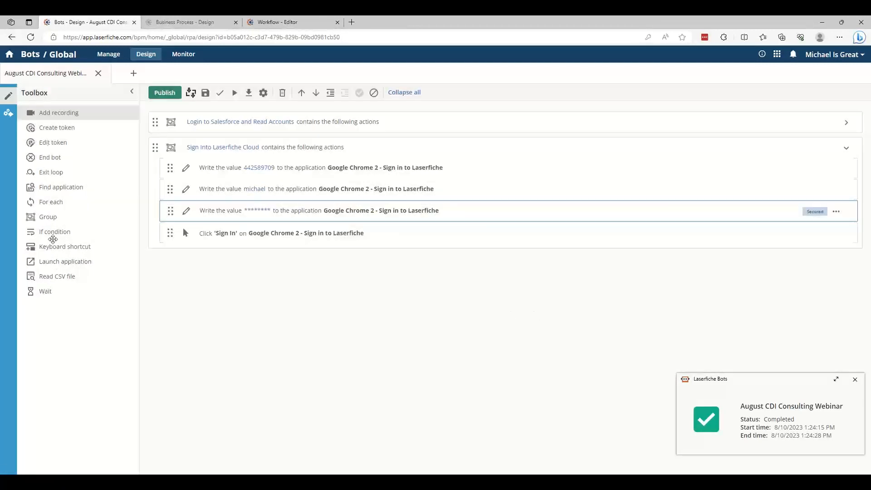
Add a Launch application action at the start of the Laserfiche sign-in group and set it to Google Chrome 2
drag(52, 263, 288, 173)
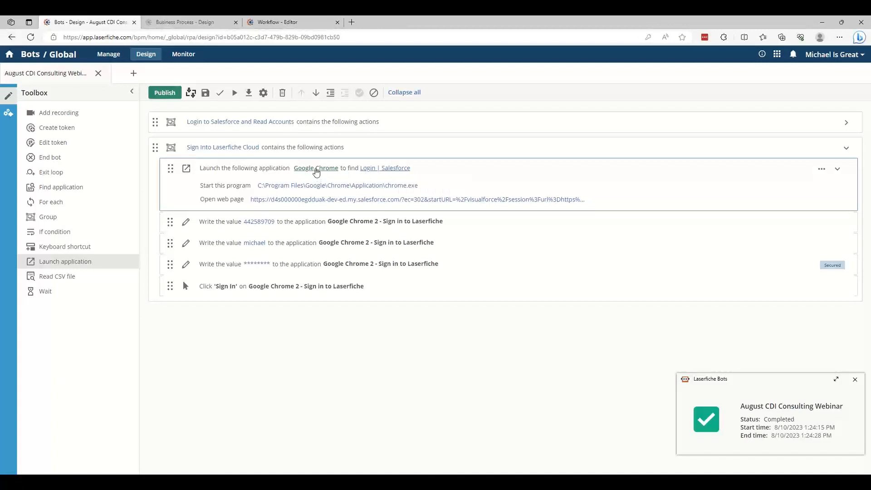
click(316, 170)
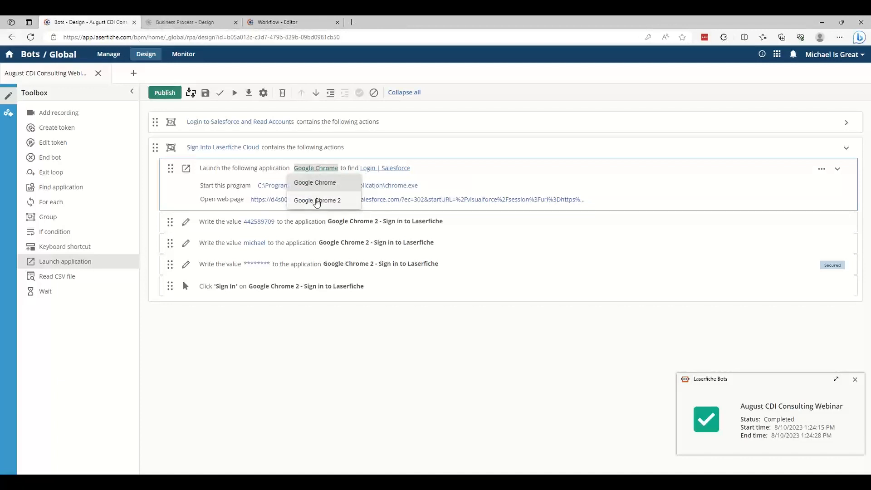
click(317, 201)
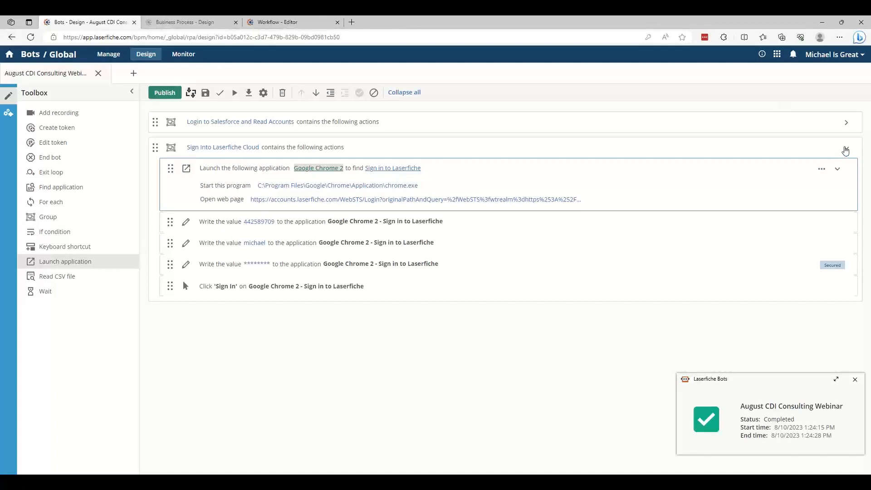
Add a recording below the collapsed Laserfiche sign-in group and open the Accounts with Expiring Contracts form in a new Chrome tab
click(845, 149)
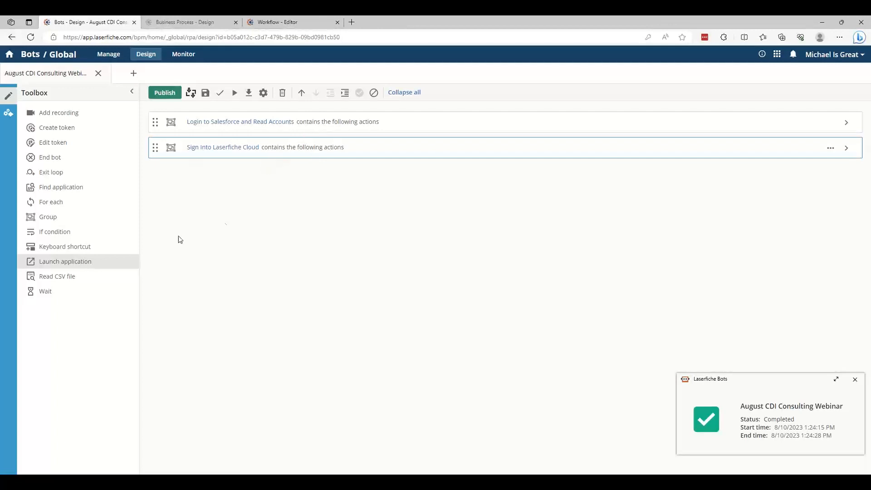
drag(59, 111, 199, 178)
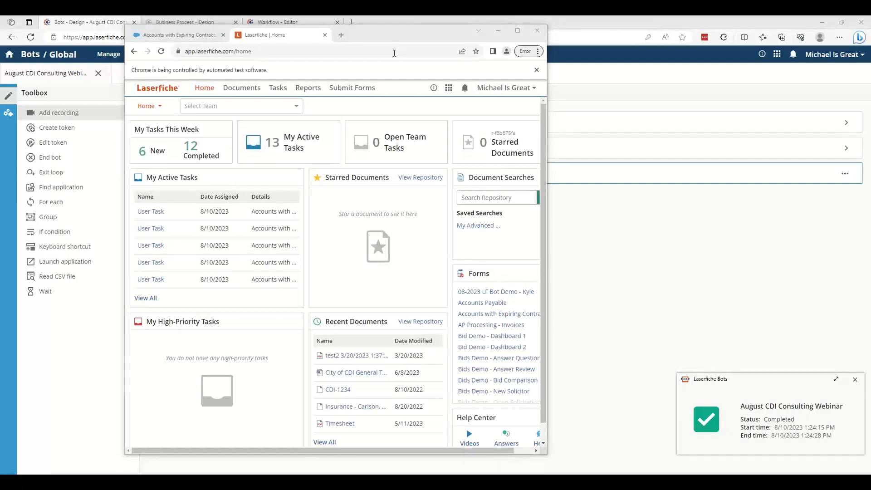
click(342, 36)
text(https://app.laserfiche.com/forms/Form/NewInstance/?processId=b05a00d1-59a4-47da-acfa-4c1e2ed4d4ec)
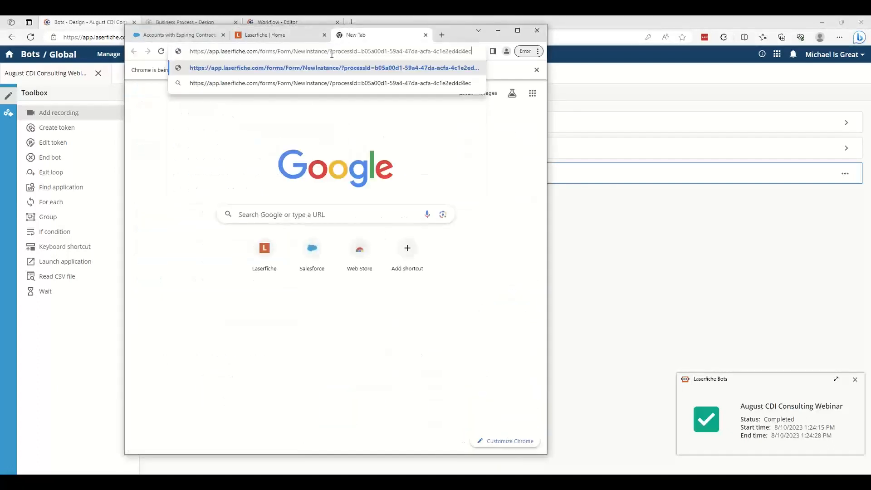
key(Return)
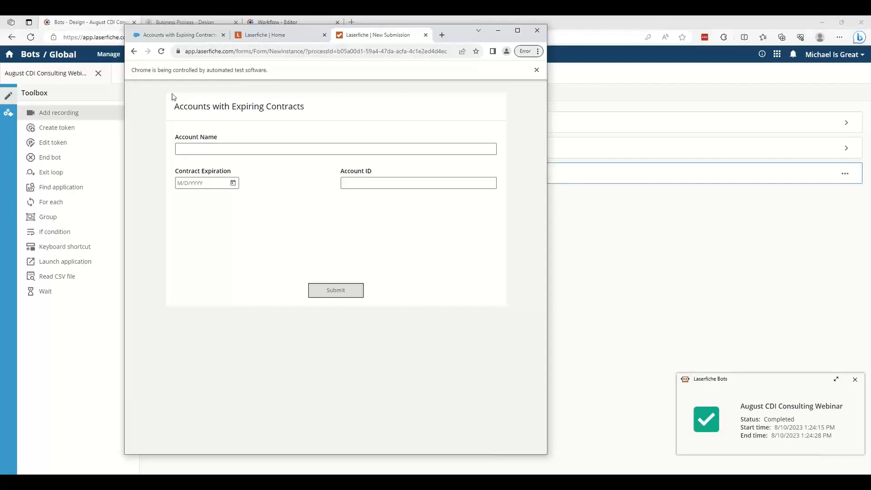
Open the bot recorder for the new recording, place it beside the Chrome window and start recording
click(766, 286)
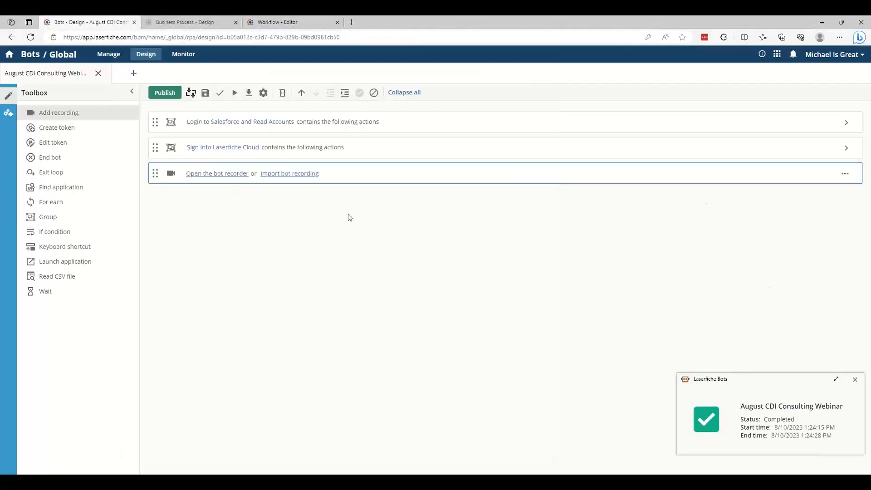
click(210, 174)
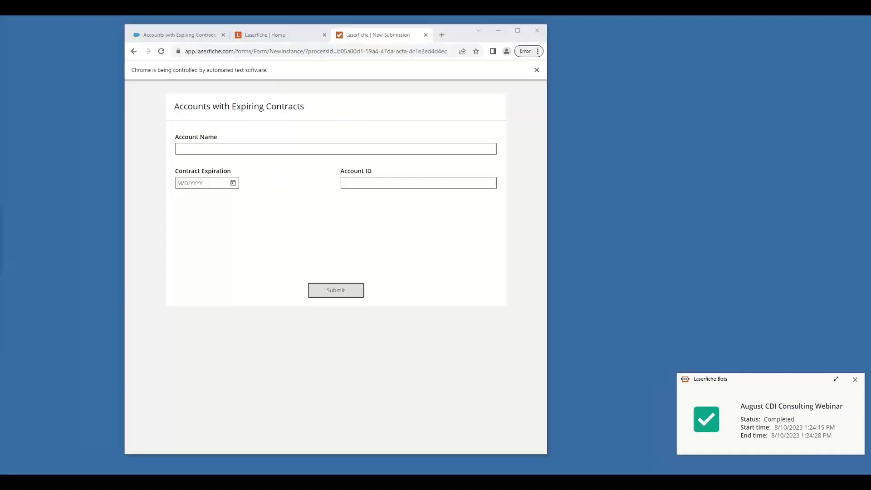
drag(0, 129, 738, 85)
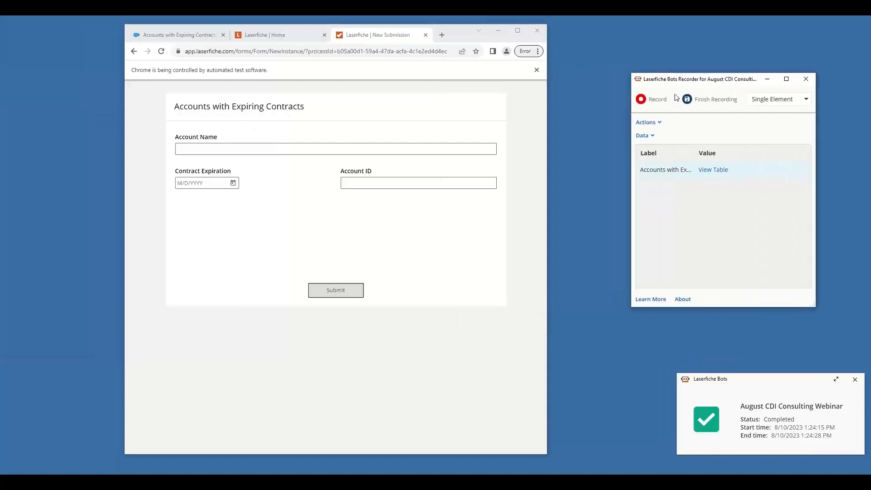
click(662, 103)
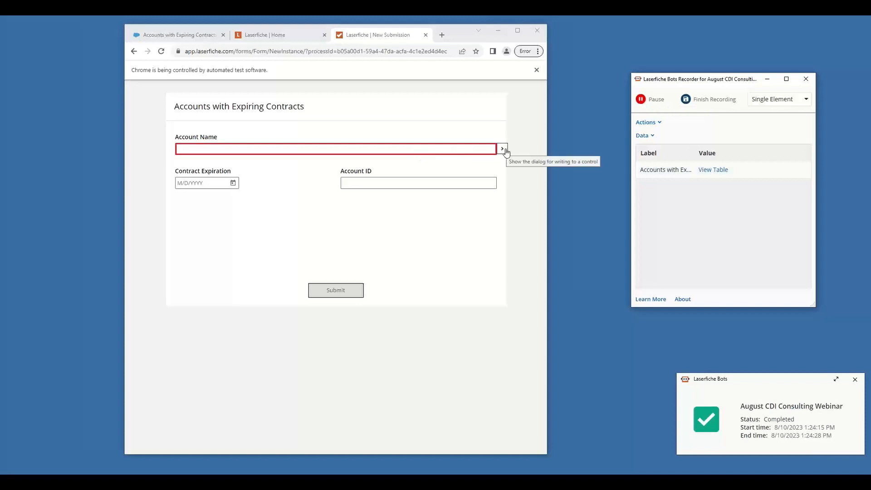
Record writing the Account Name token from the existing Accounts with Expiring Contracts table into the form's Account Name field
click(504, 149)
click(677, 158)
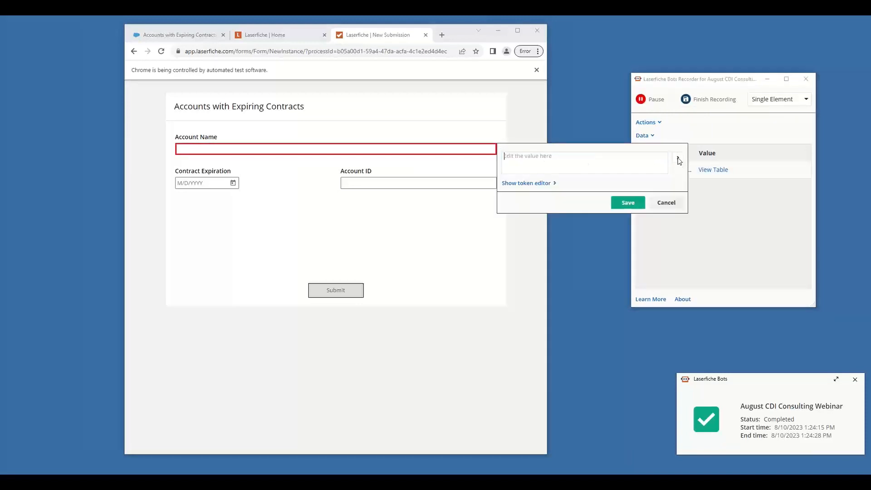
mouse_move(724, 173)
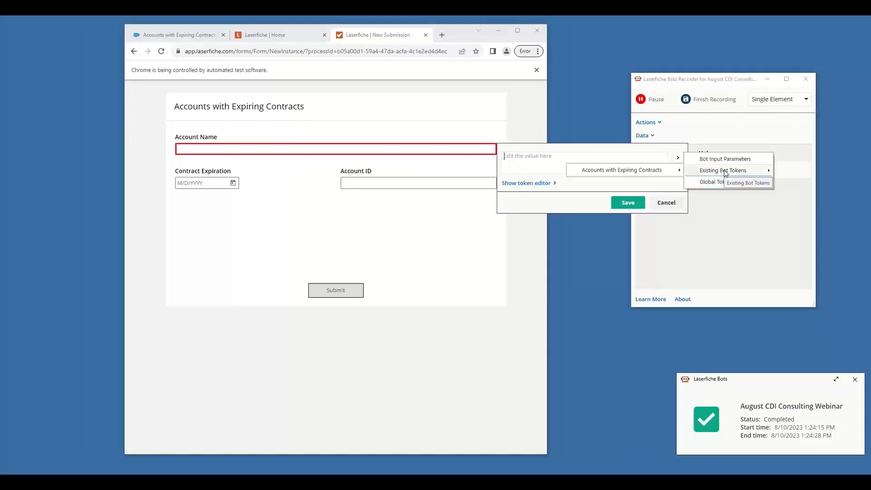
mouse_move(632, 173)
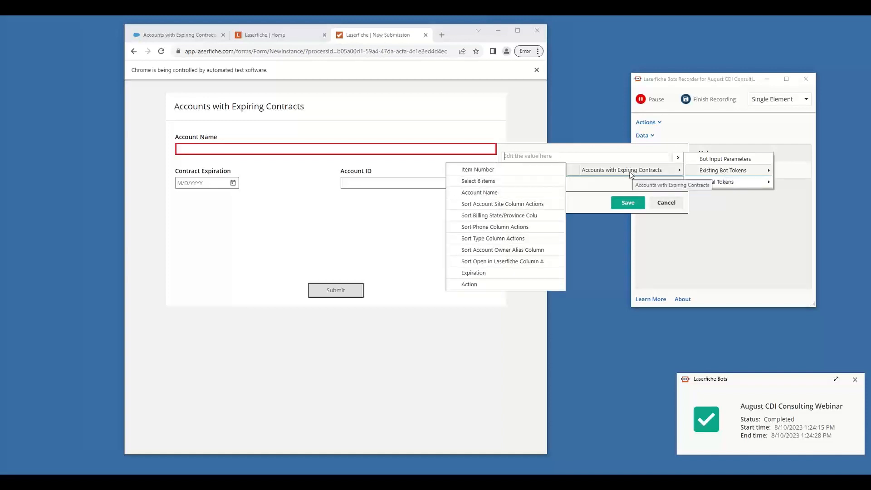
click(499, 193)
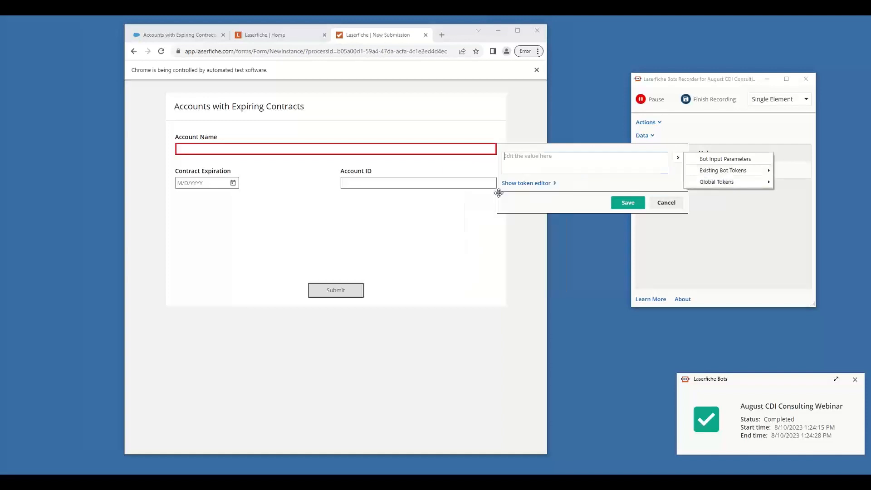
click(626, 203)
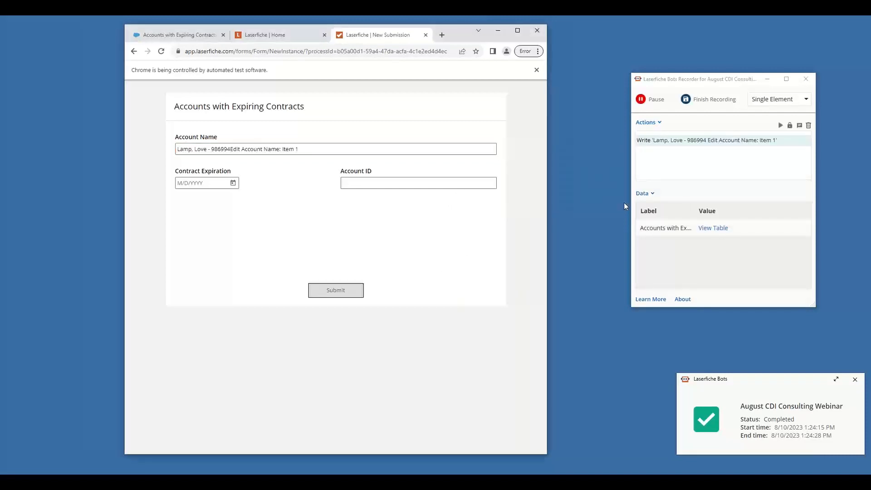
click(468, 185)
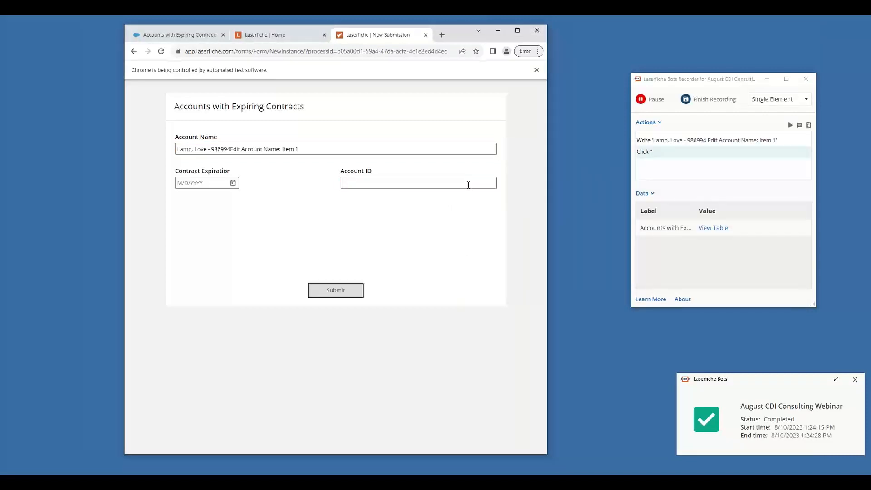
click(807, 126)
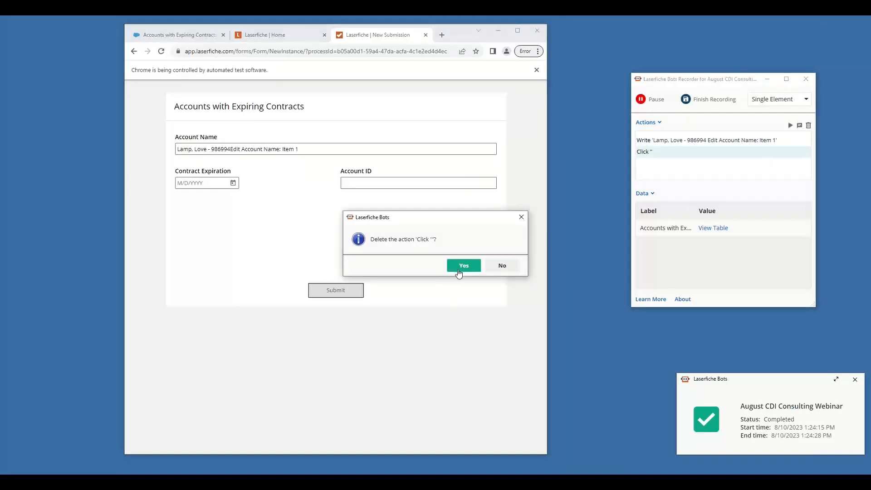
click(462, 265)
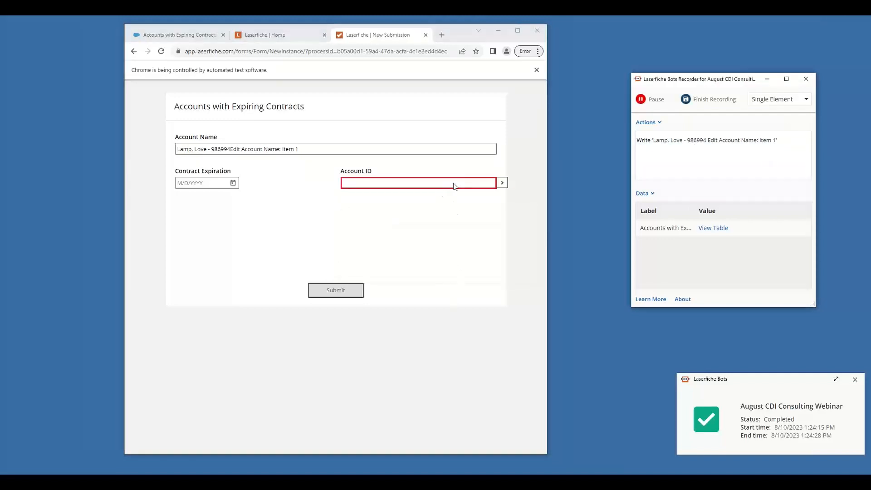
Insert the Account Name token from the existing Accounts with Expiring Contracts table as the value for the form's Account ID field
click(501, 184)
click(677, 193)
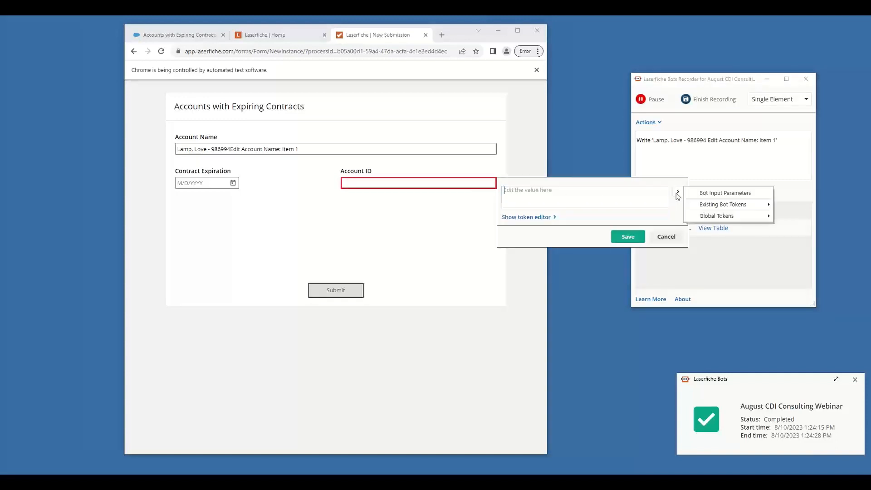
mouse_move(717, 205)
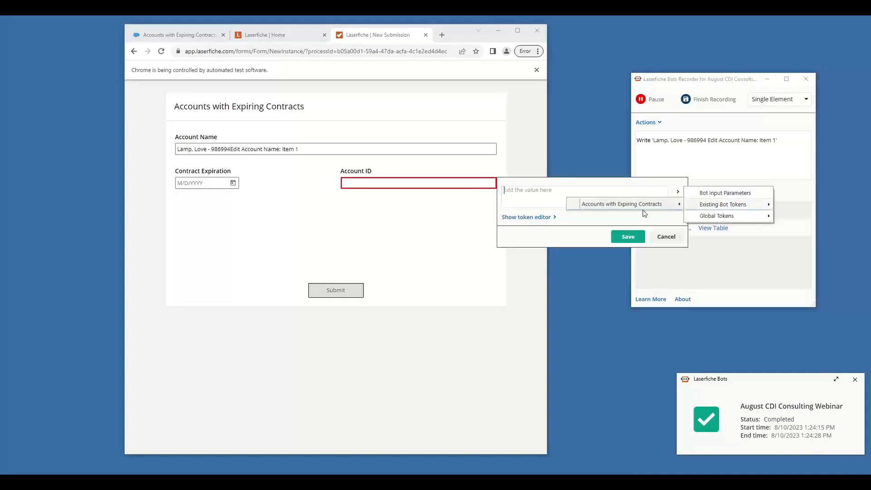
mouse_move(641, 206)
click(537, 226)
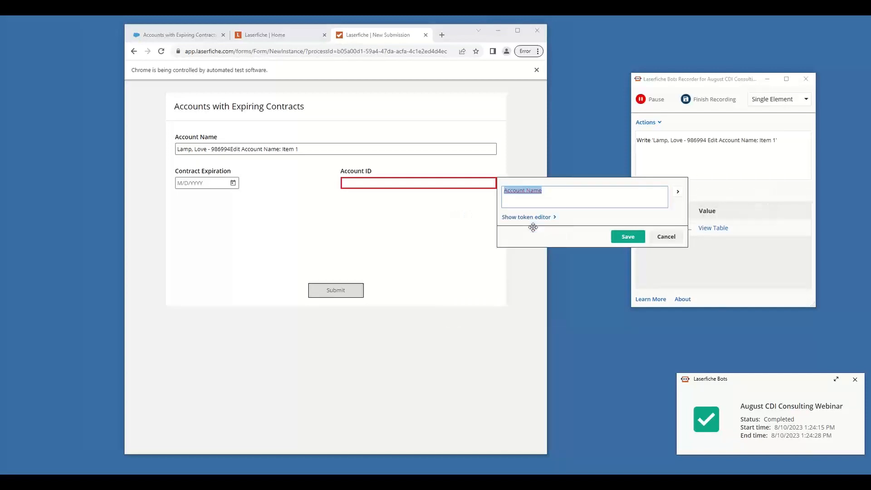
Apply the regular expression \s\-\s(\d+) to the Account ID field's token and save the write action
click(527, 217)
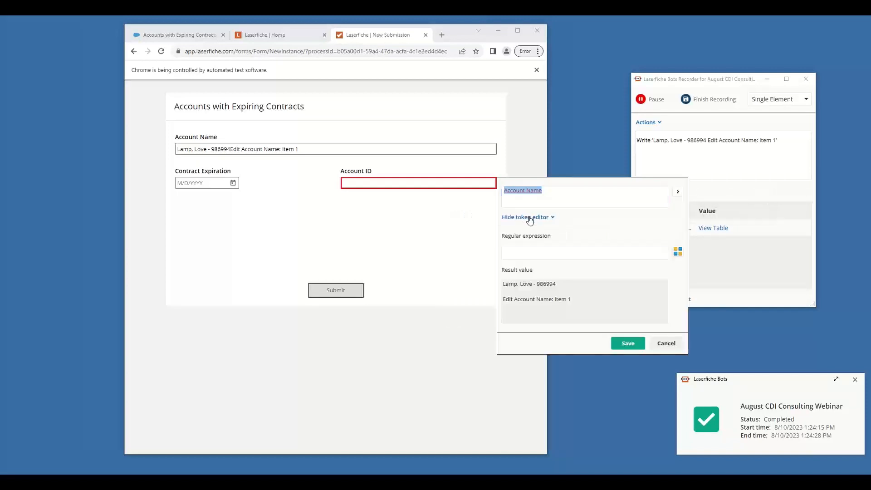
click(544, 254)
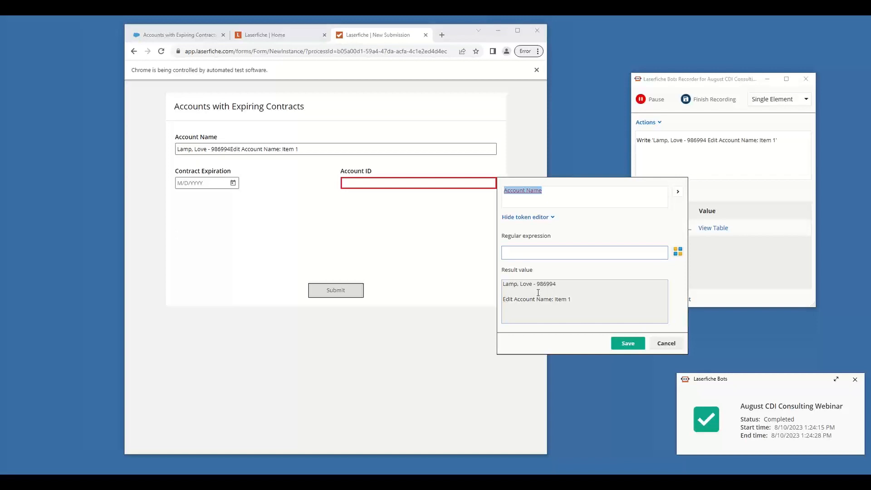
text(\s\-\)
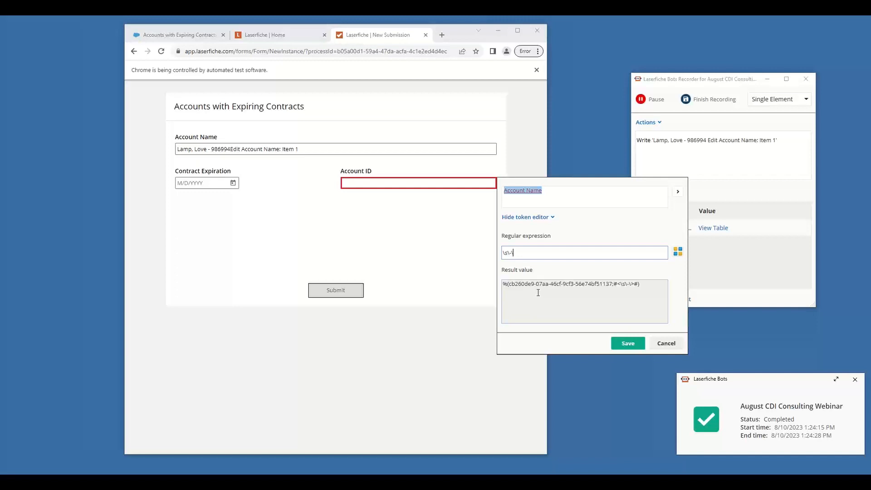
text(s(\d+))
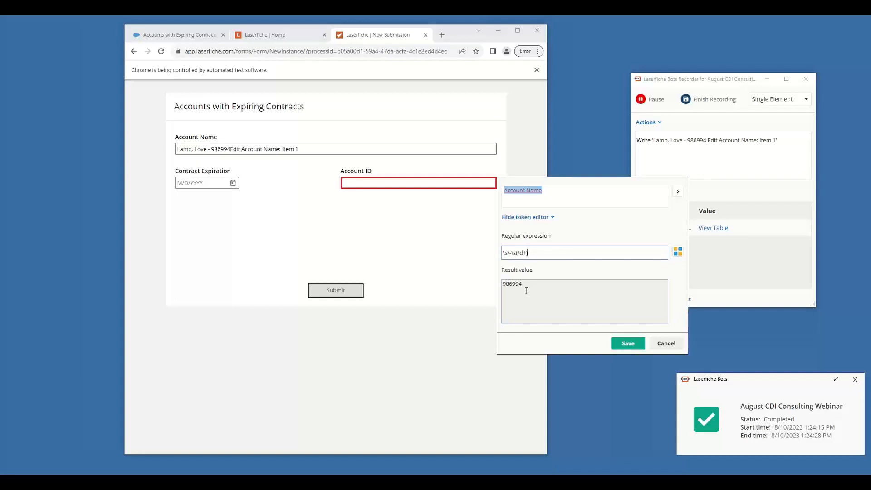
click(626, 344)
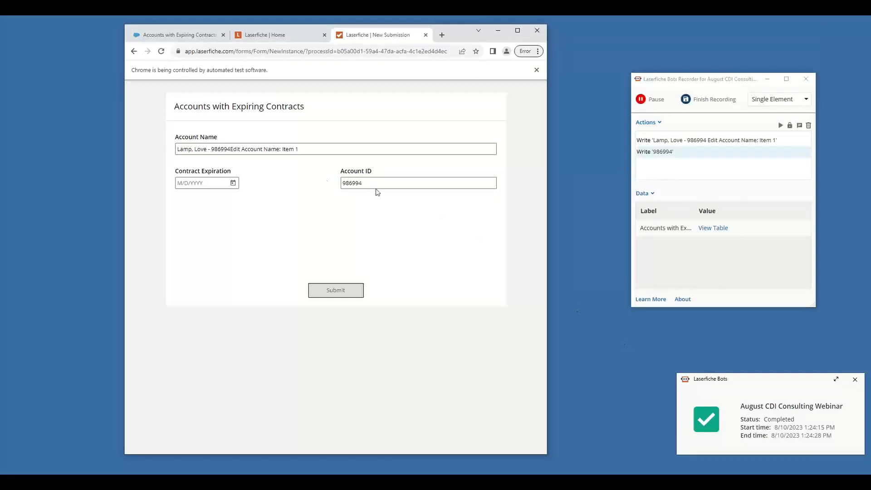
Insert the Expiration token from the existing Accounts with Expiring Contracts table as the value for the form's Contract Expiration field
mouse_move(194, 182)
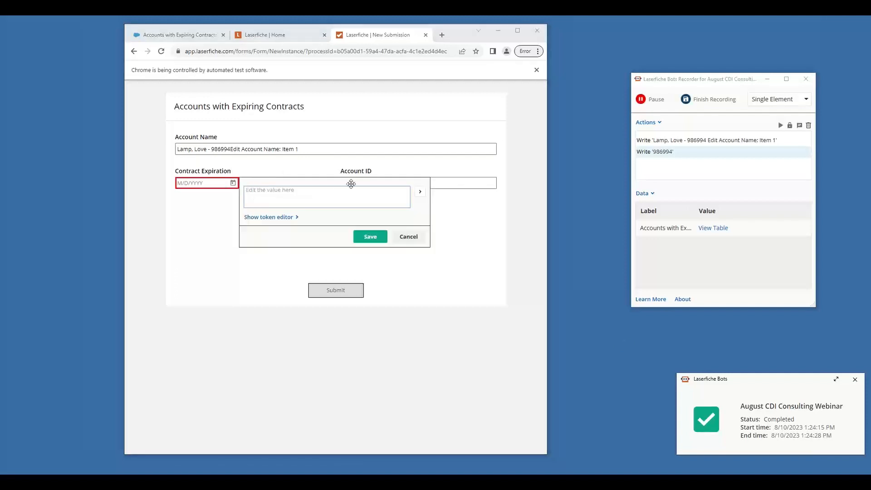
click(419, 191)
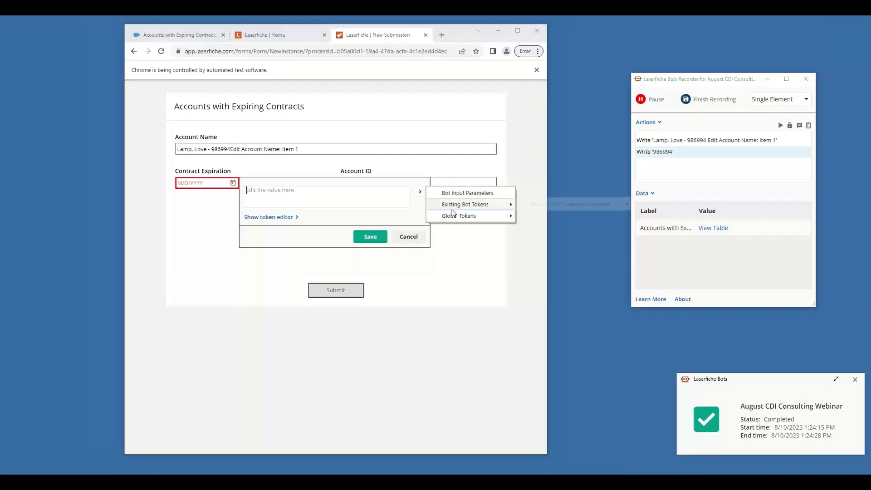
mouse_move(458, 207)
mouse_move(565, 206)
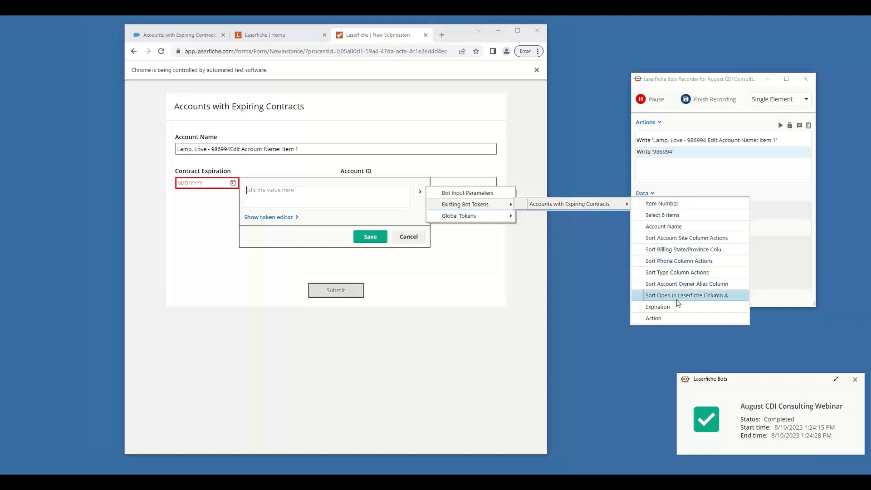
click(655, 308)
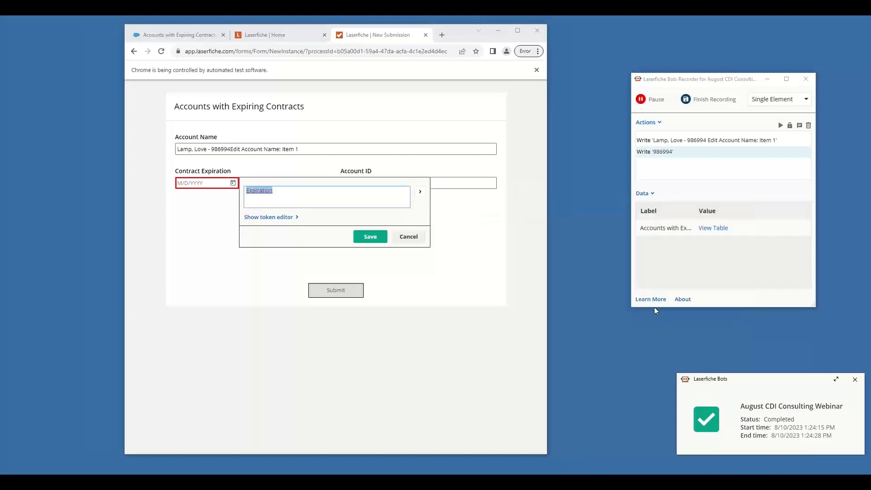
Apply the regular expression (.*), to the Expiration token and save the write action
click(277, 217)
click(279, 255)
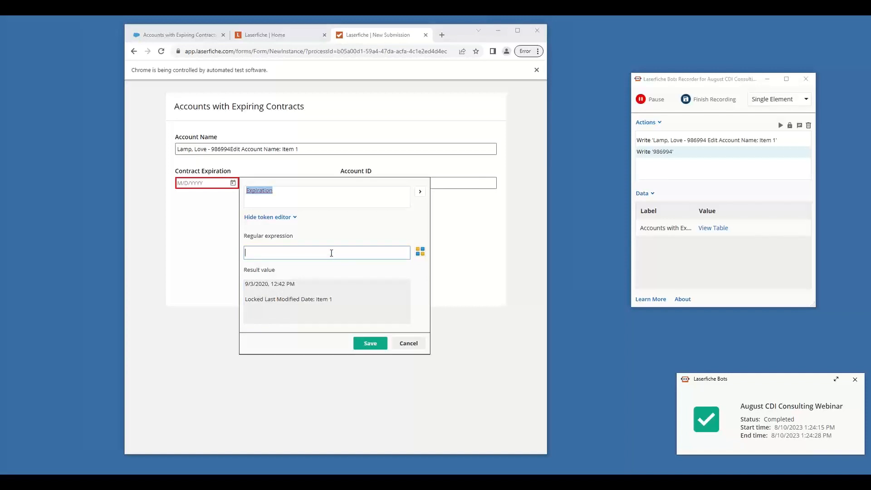
text((.)
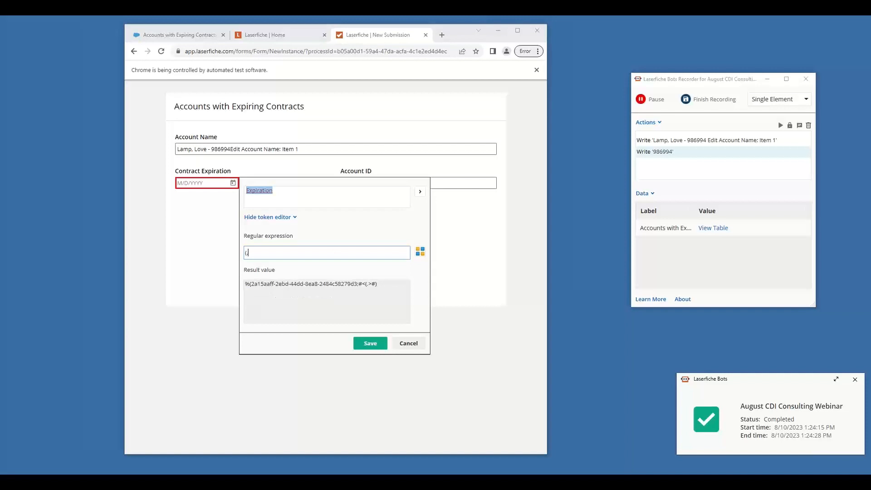
text(*),)
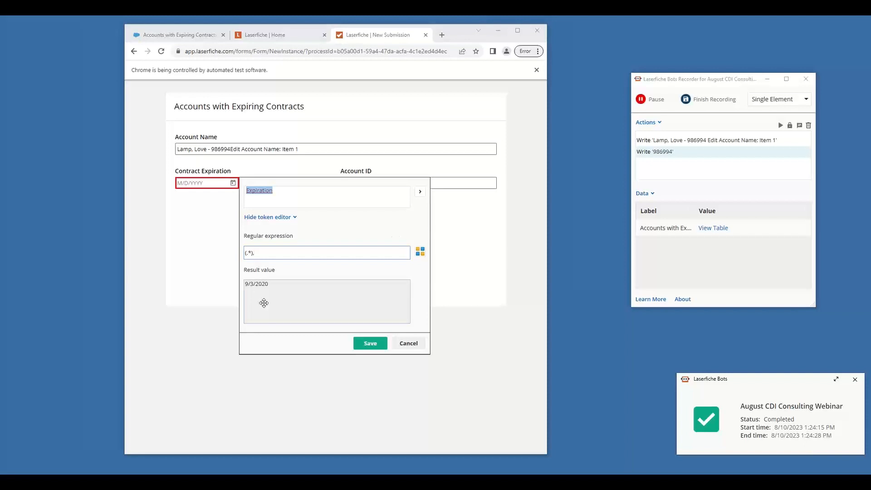
click(366, 344)
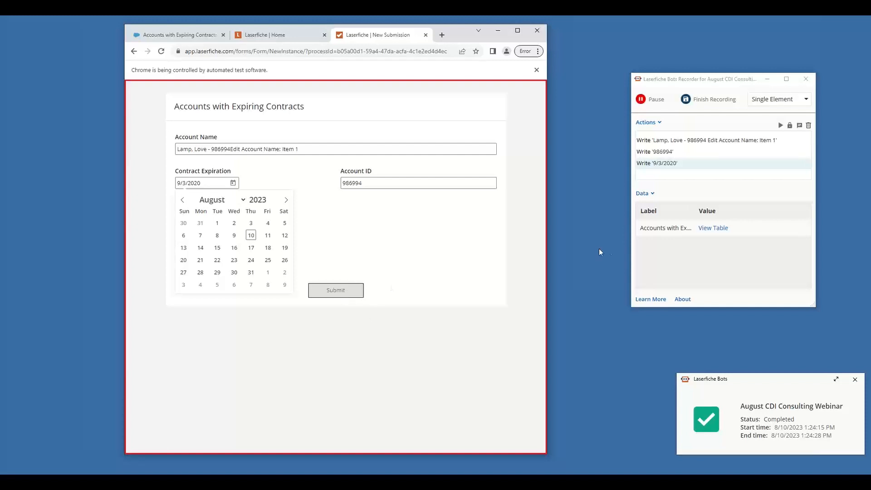
Record submitting the form, then finish and save the recording
click(323, 293)
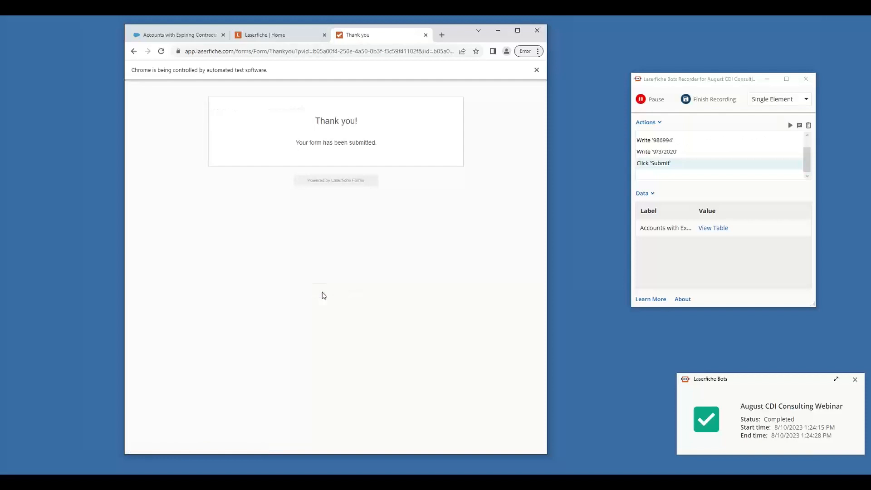
click(720, 101)
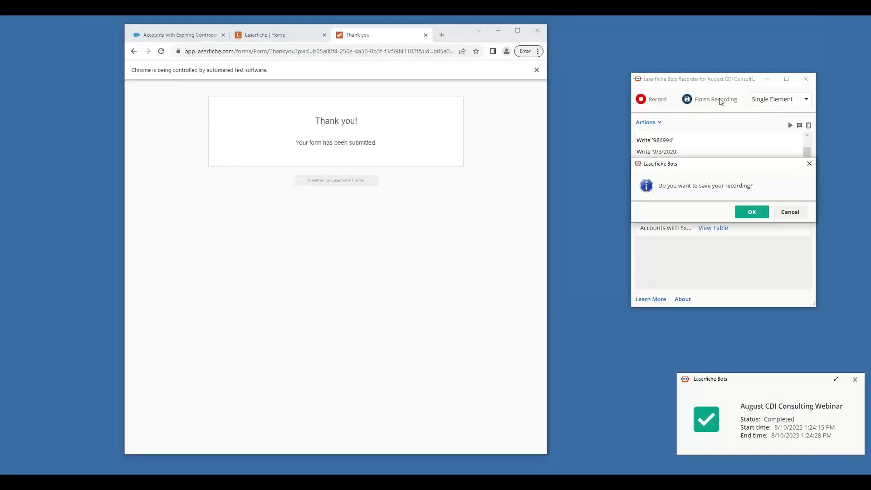
click(756, 211)
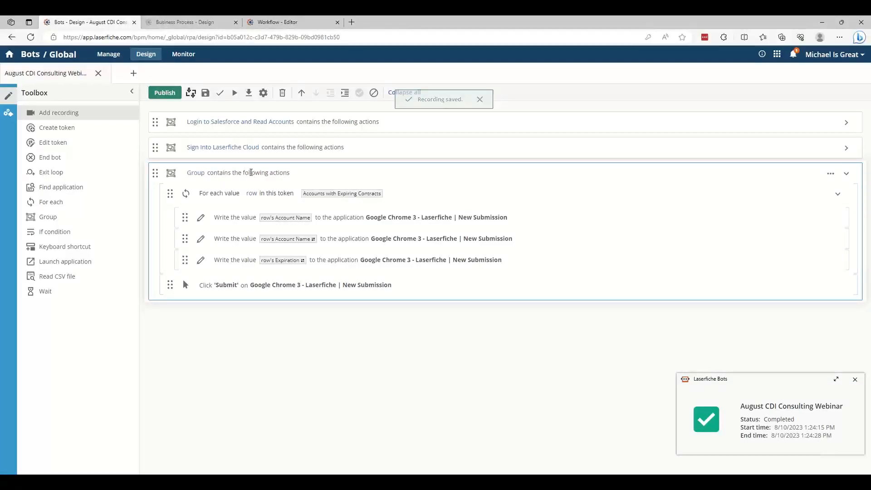
Rename the newly recorded group as "Submit Form per Row"
click(197, 174)
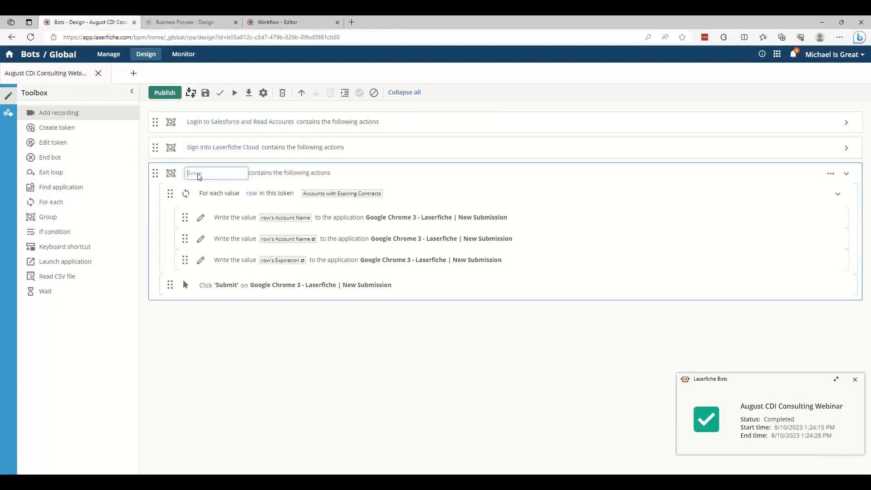
text(Submit Forms per Row)
key(Left)
key(Left)
key(Left)
key(Left)
key(Left)
key(BackSpace)
click(218, 195)
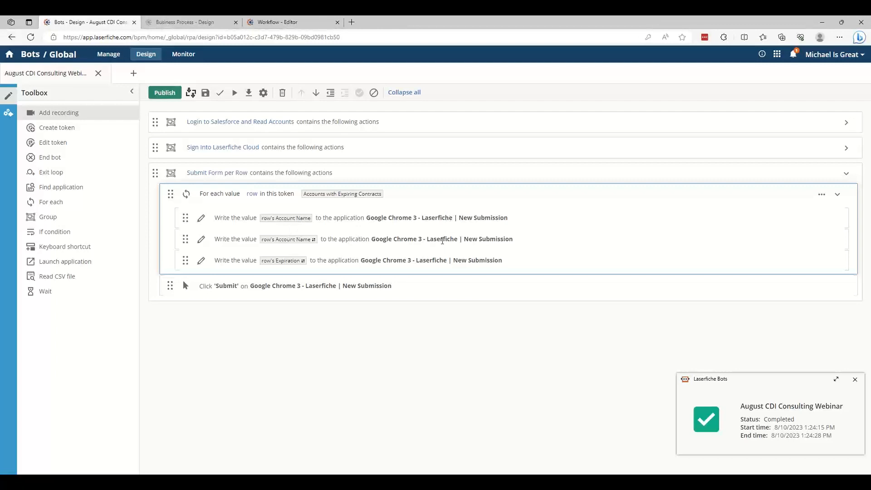
Examine the token choices and the regular expression of the second write action's Account Name token, then close the Token Editor without saving
click(286, 242)
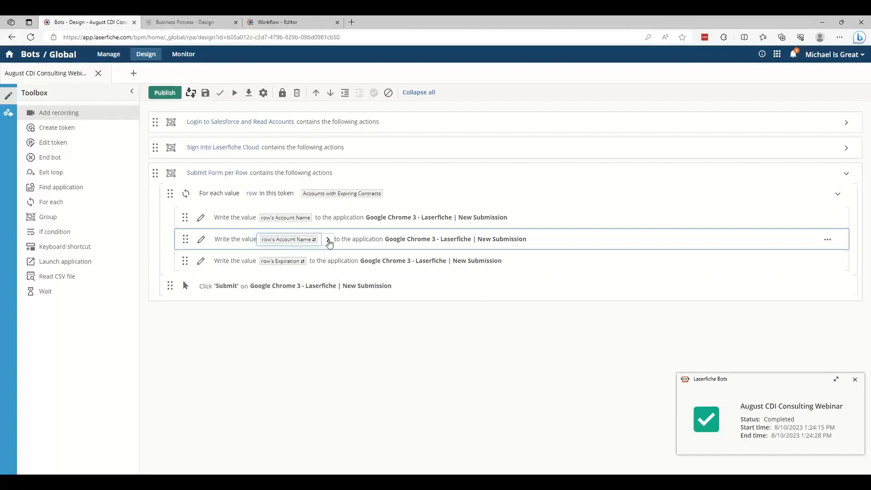
click(327, 239)
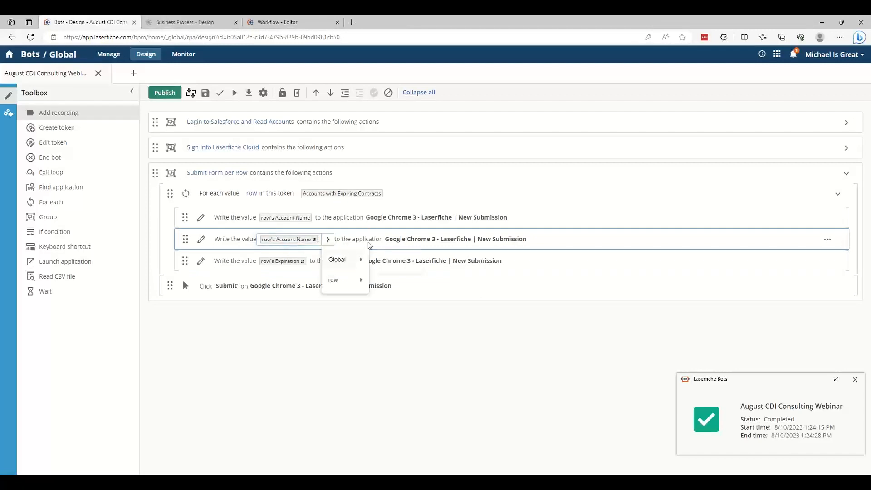
mouse_move(352, 281)
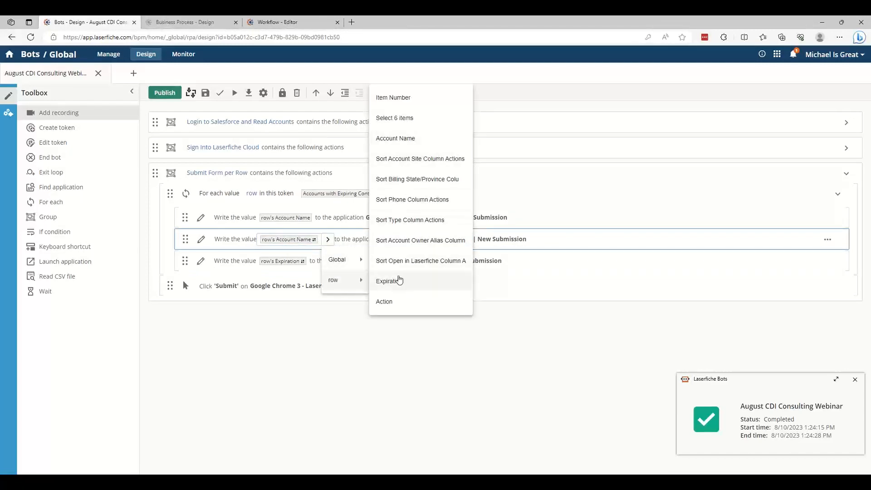
mouse_move(331, 257)
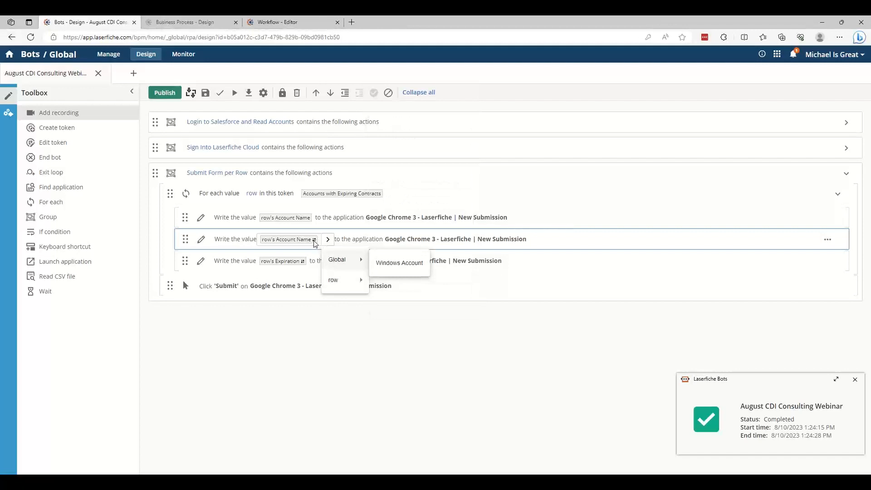
click(297, 240)
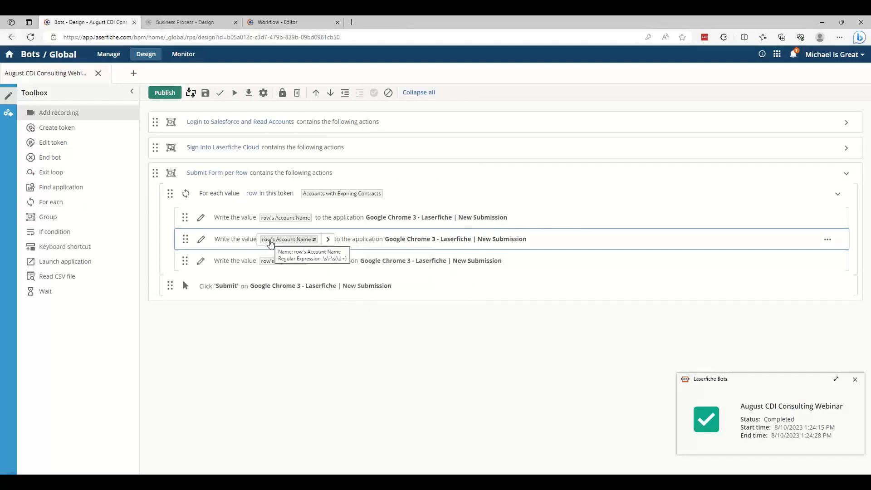
click(270, 241)
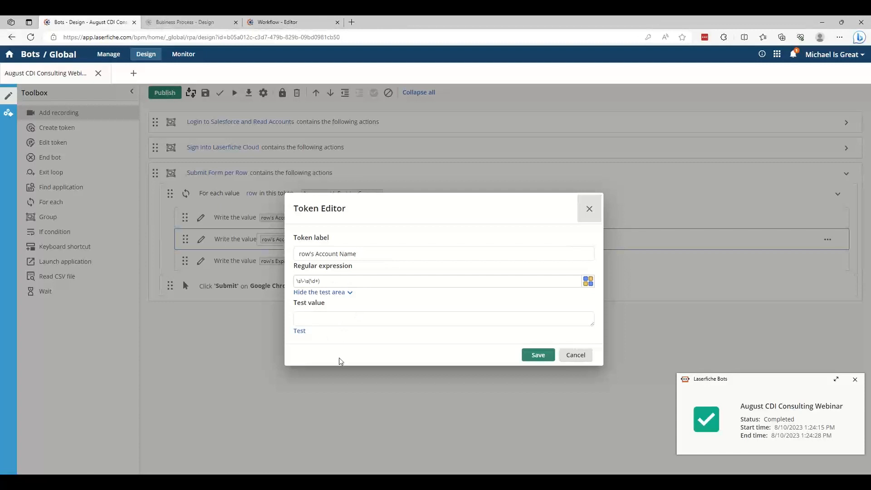
click(589, 360)
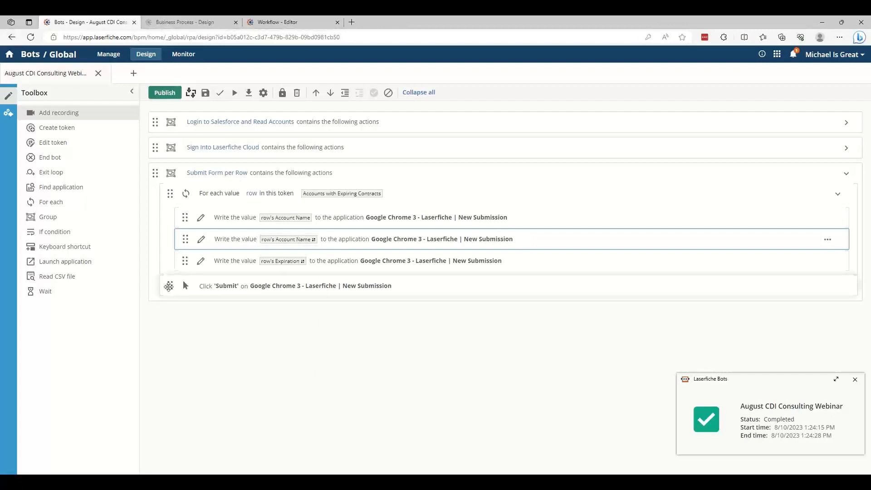
Move the Click 'Submit' action into the end of the For each loop and add a Launch application action for Google Chrome 3 at its start
mouse_move(168, 286)
mouse_down()
mouse_move(171, 268)
mouse_move(170, 279)
mouse_up()
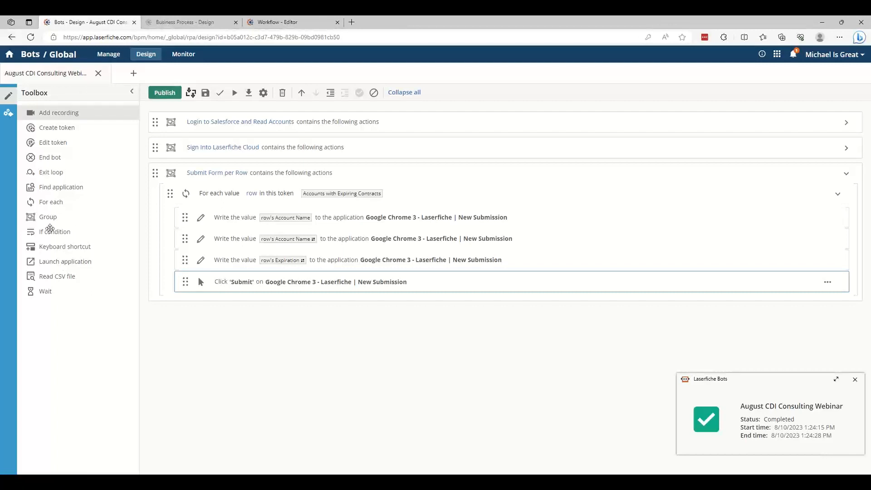
drag(52, 261, 213, 216)
click(328, 218)
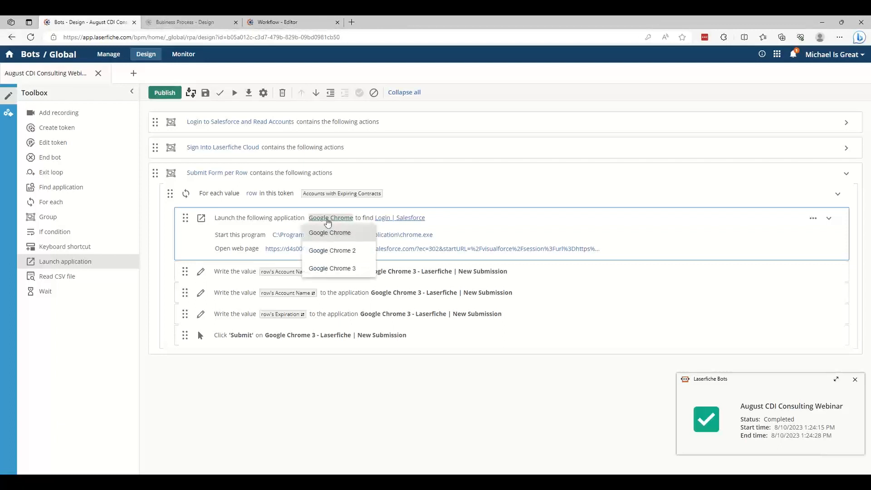
click(332, 268)
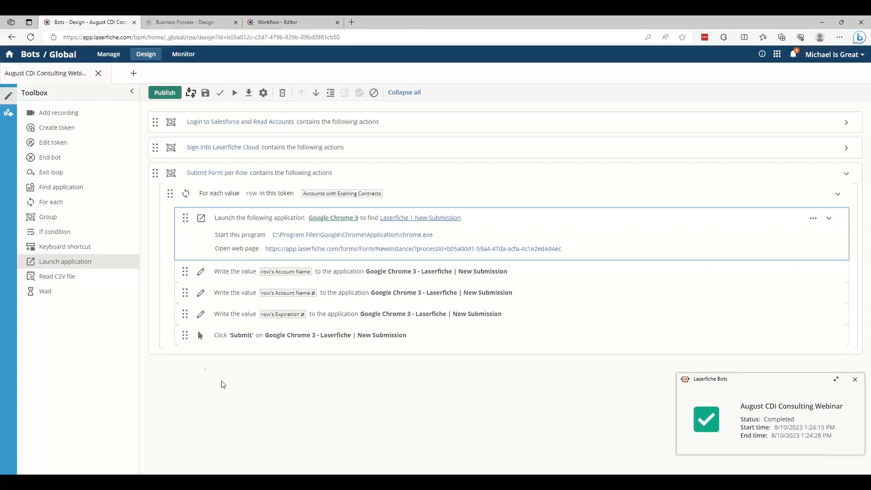
Add a Wait action at the end of the For each loop that continues running the bot after 5 seconds
drag(85, 291, 251, 344)
click(349, 373)
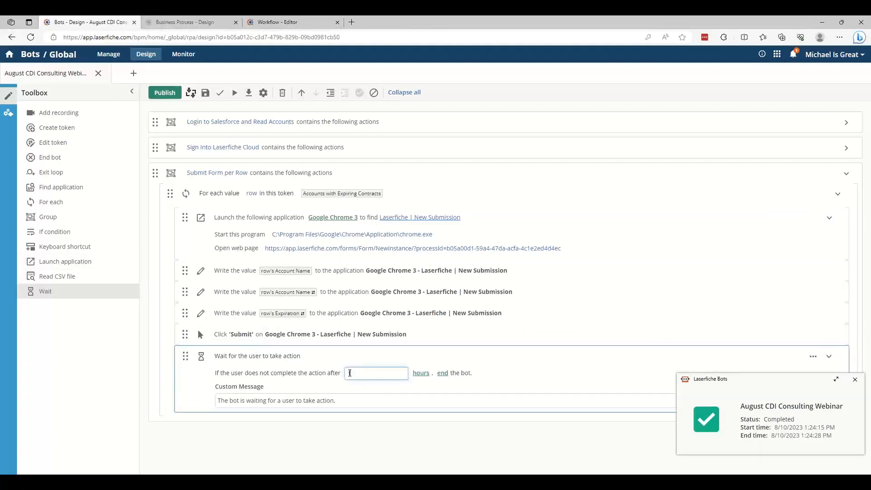
double_click(370, 373)
text(5)
click(412, 381)
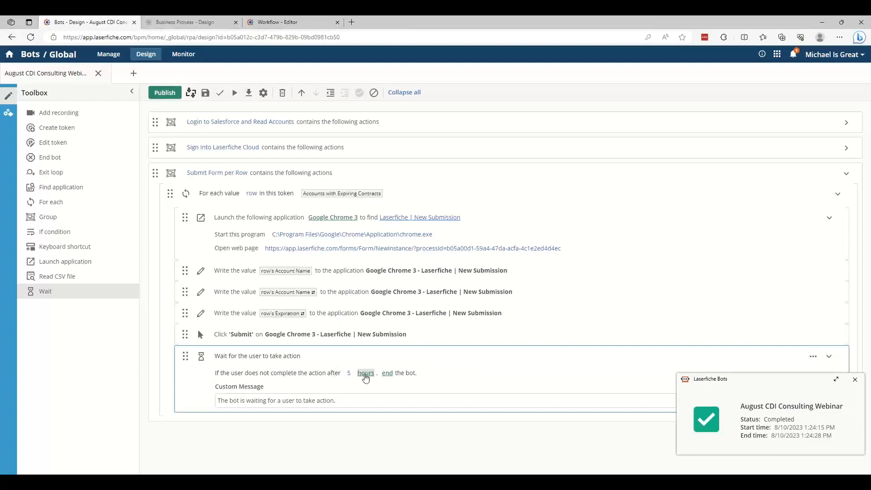
click(365, 373)
click(366, 385)
click(393, 373)
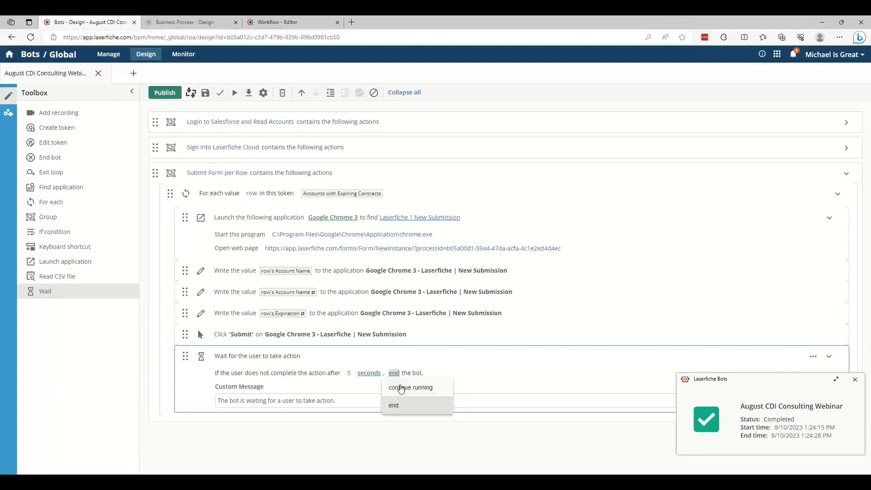
click(401, 387)
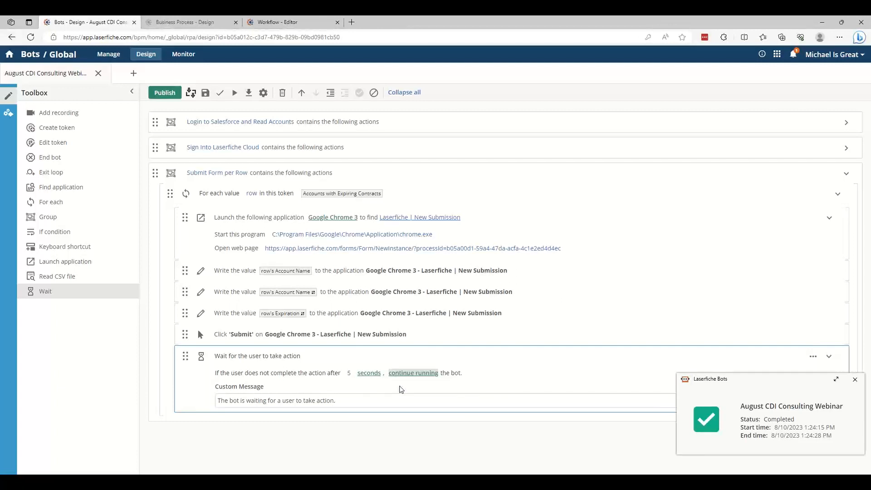
Replace the Wait action's custom message with "Waiting for Form Submission"
click(367, 401)
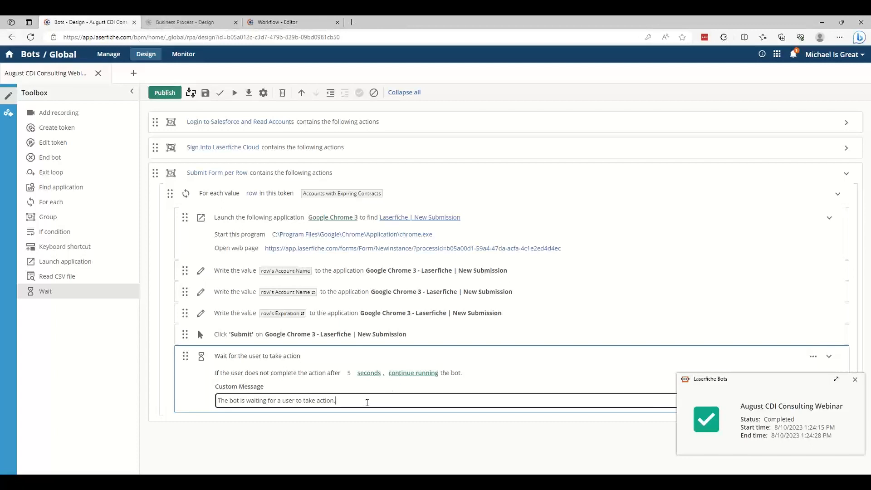
key(ctrl+a)
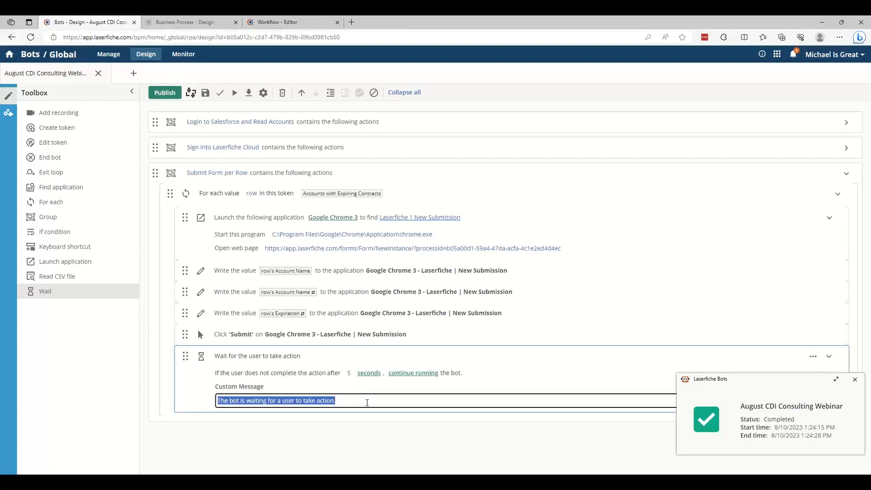
text(Waiting for F)
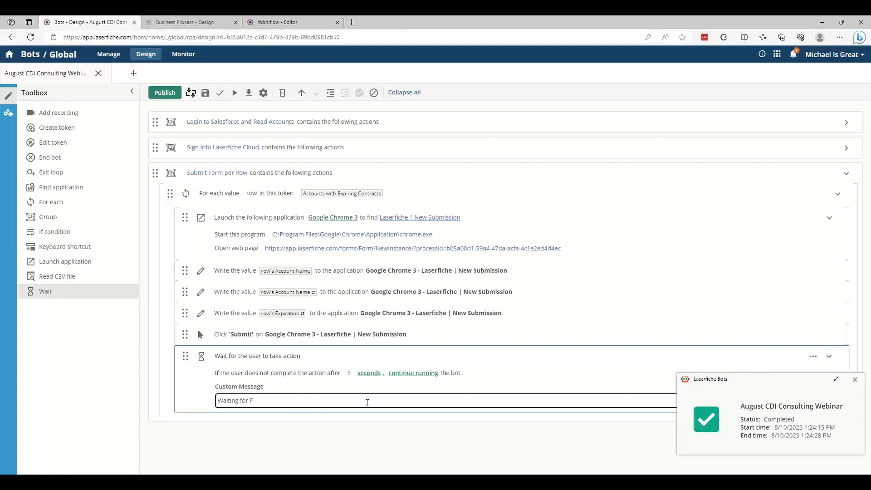
text(Orm Submission)
click(281, 419)
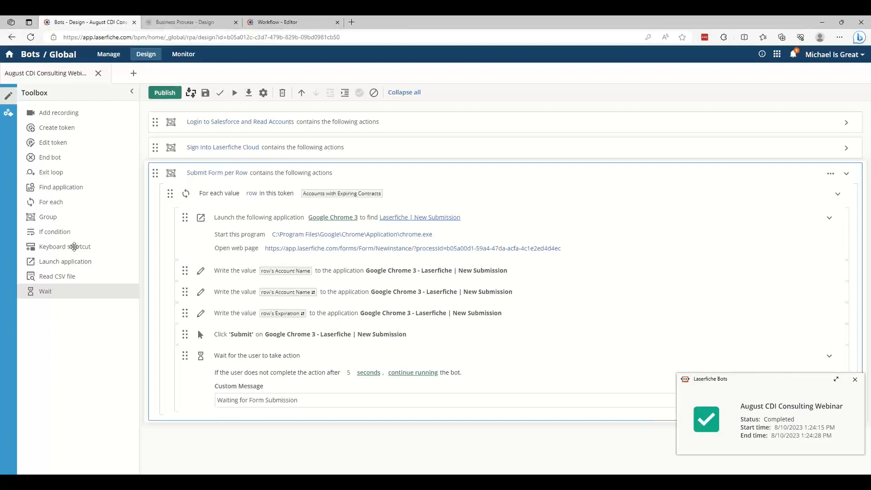
Add a Keyboard shortcut action after the Wait action and target it at Google Chrome 3
drag(74, 246, 257, 411)
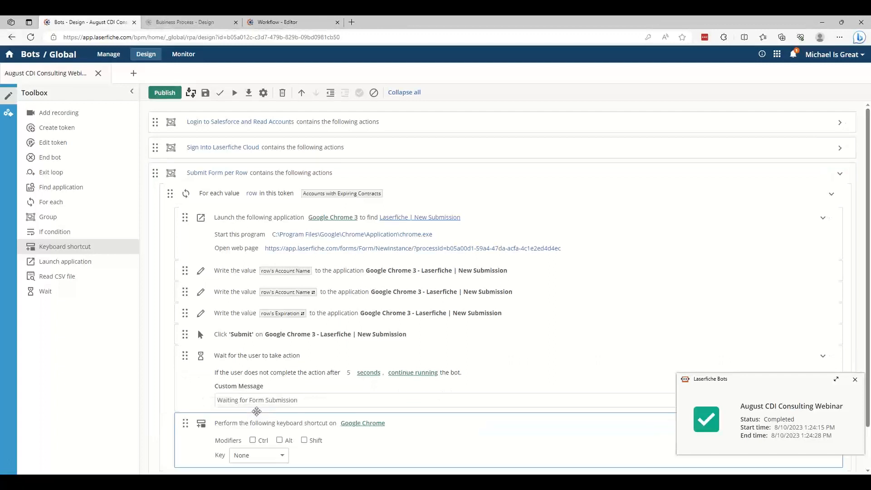
click(362, 423)
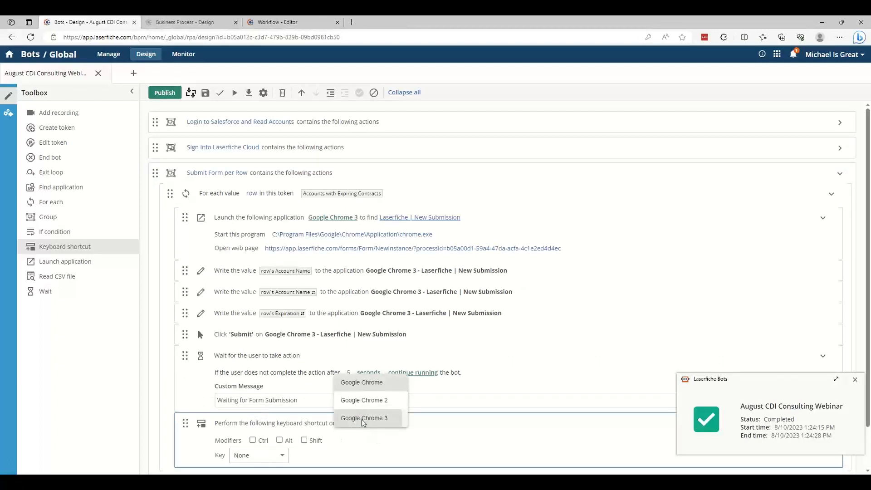
right_click(363, 423)
click(363, 418)
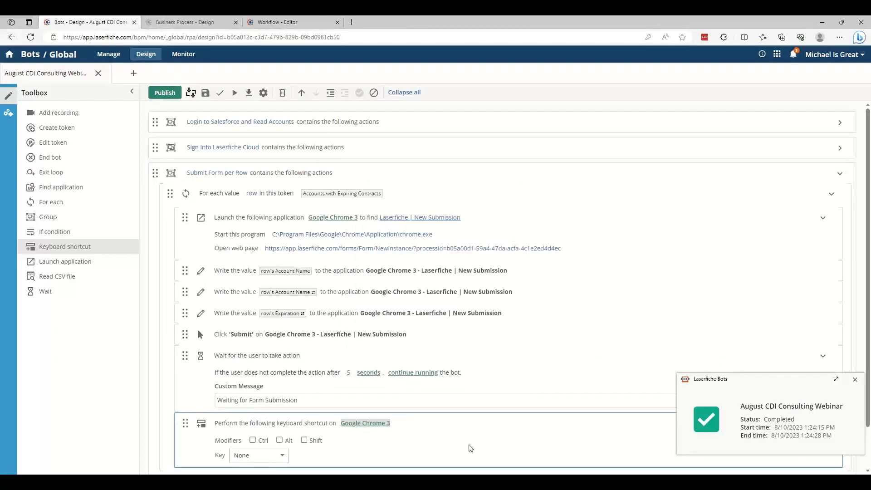
Configure the keyboard shortcut action with the Ctrl modifier and the F4 key
scroll(469, 448, down, 1)
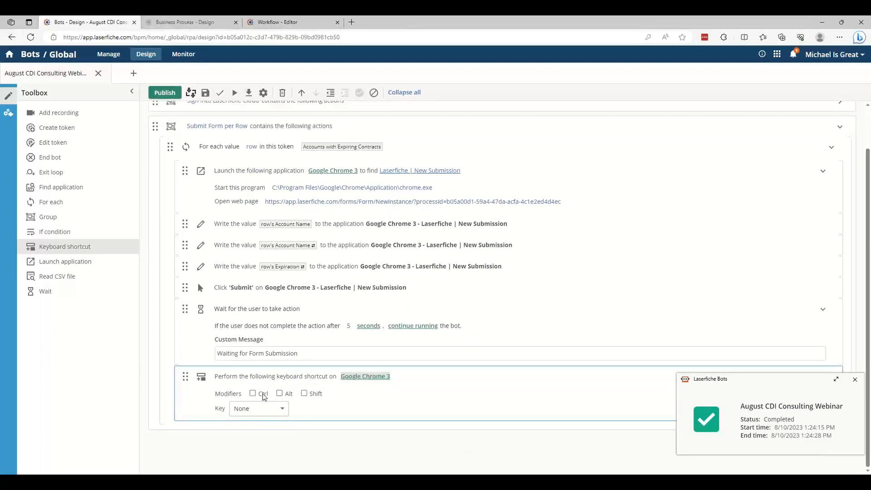
click(264, 395)
click(264, 408)
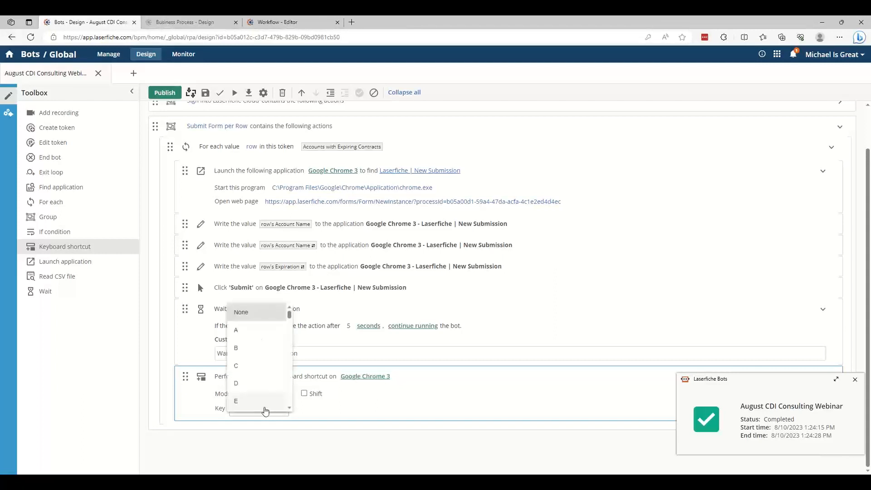
scroll(264, 408, down, 3)
scroll(265, 408, down, 4)
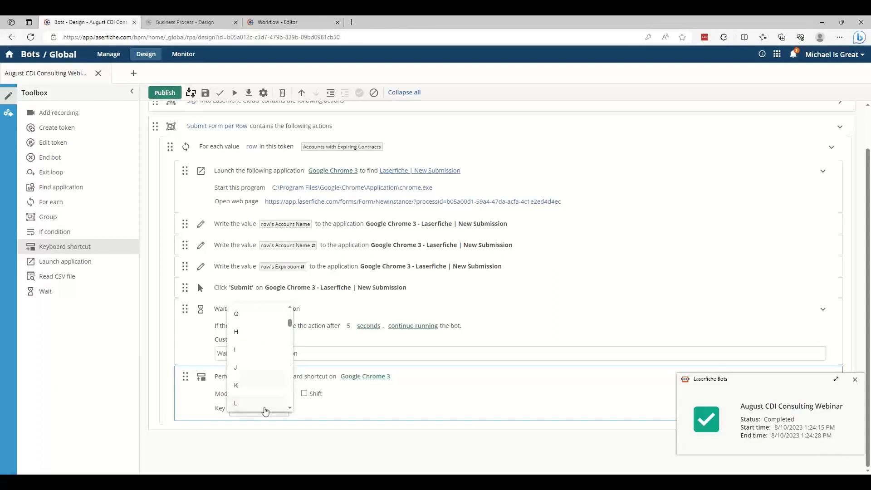
scroll(265, 411, down, 4)
scroll(265, 411, down, 2)
click(257, 358)
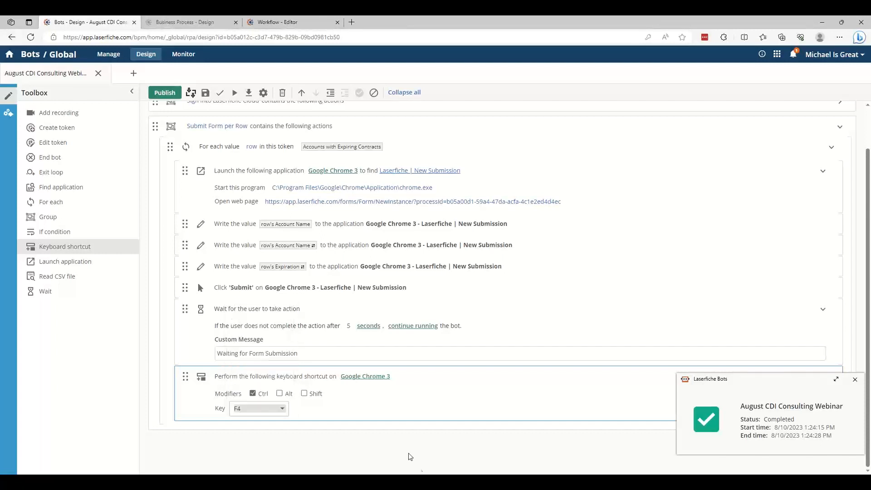
click(423, 422)
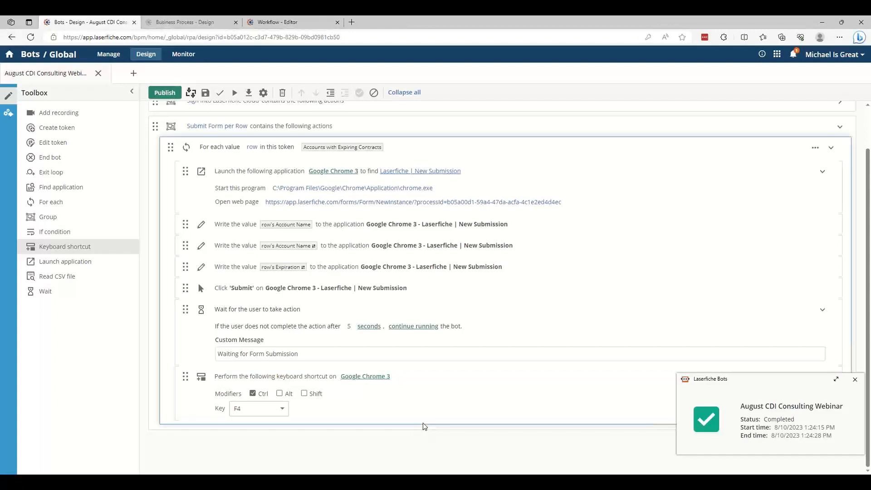
Dismiss the bot status notification and close the automated Chrome window showing the submitted form
click(854, 379)
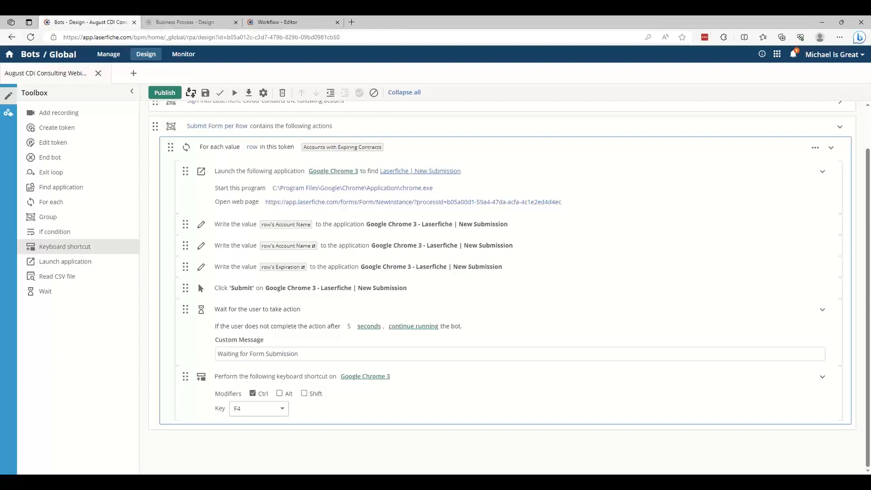
key(alt+Tab)
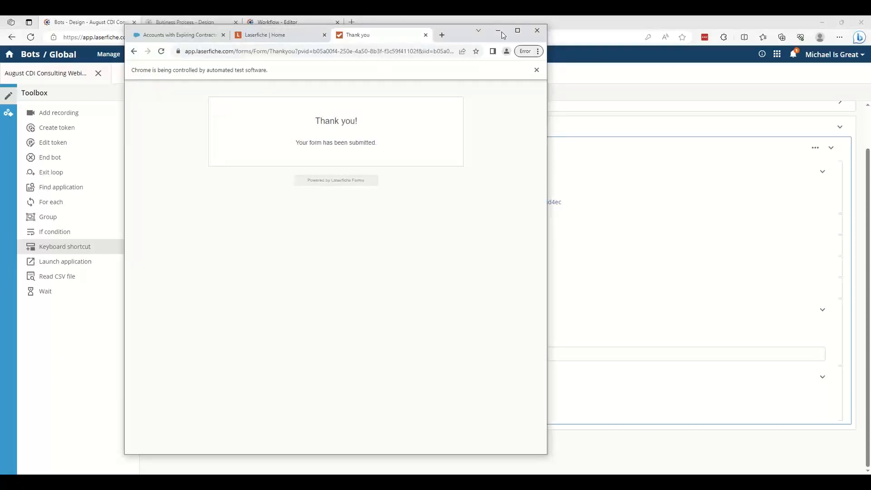
click(546, 32)
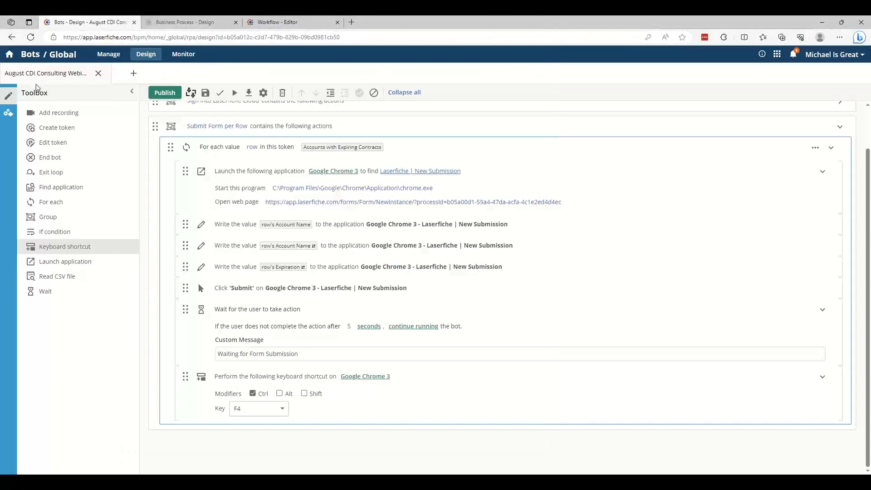
Test the bot on only the first token value, manually advancing past the Laserfiche account ID page during the run
click(234, 93)
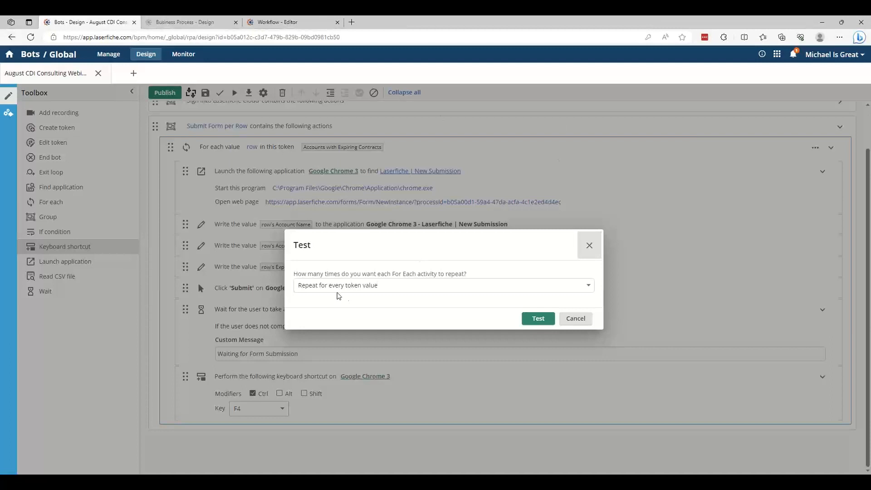
click(347, 291)
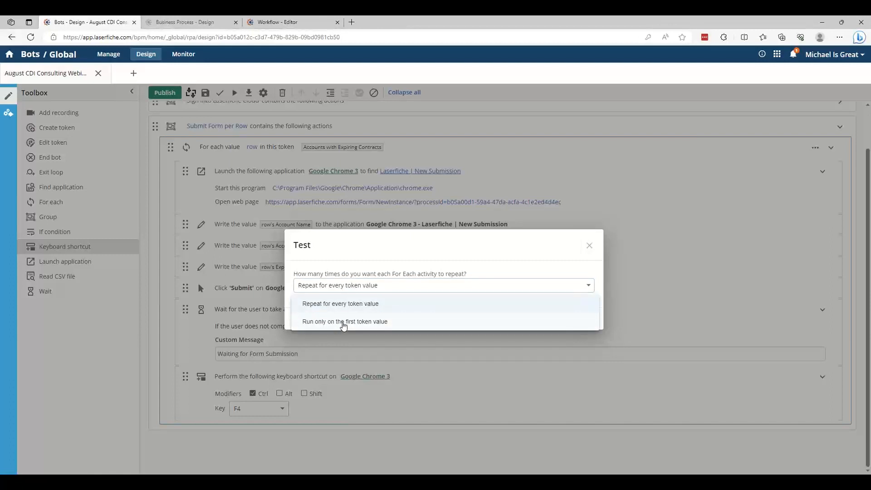
click(343, 322)
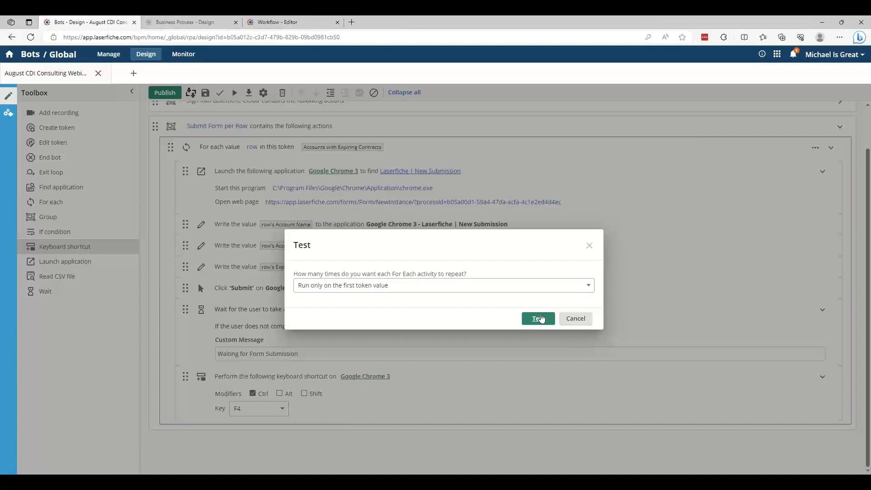
click(541, 318)
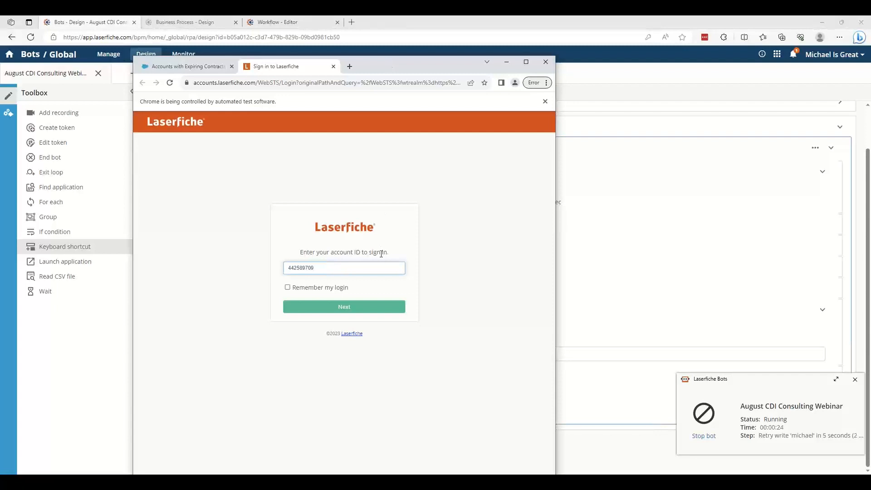
click(379, 311)
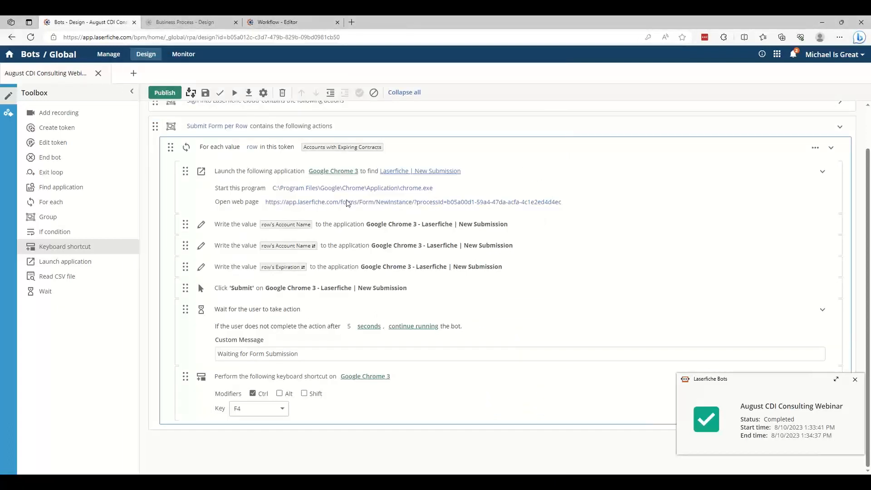
Expand the Sign Into Laserfiche Cloud group, add a recording directly above it and open the bot recorder
click(284, 290)
scroll(284, 290, up, 2)
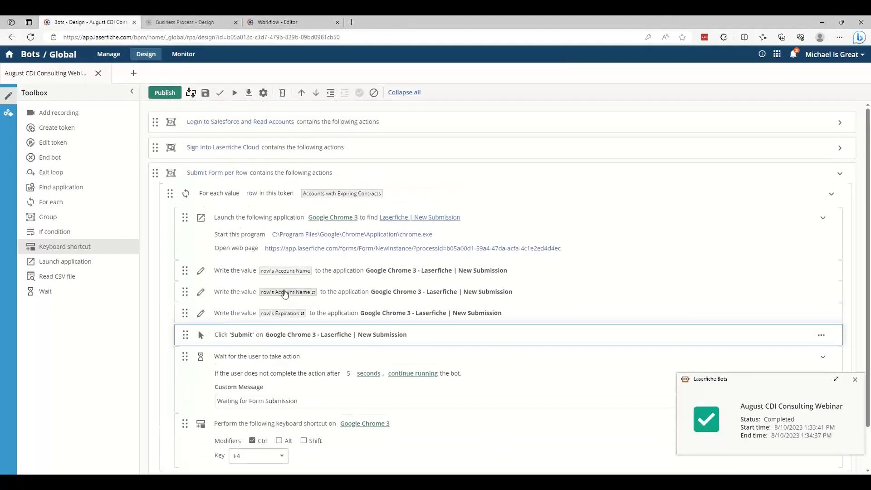
click(840, 149)
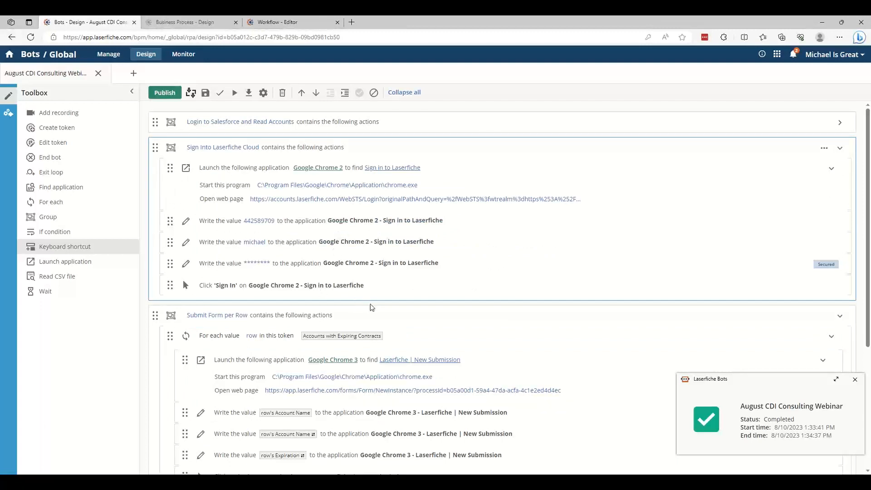
click(356, 307)
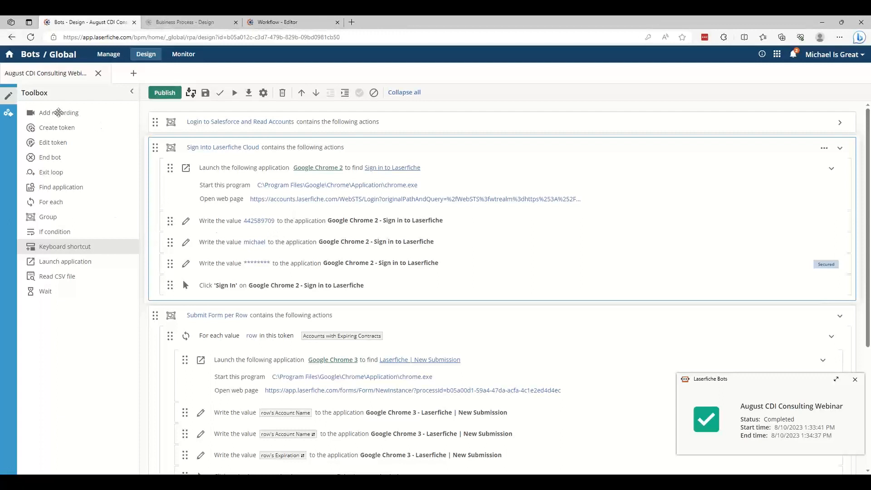
drag(56, 113, 224, 146)
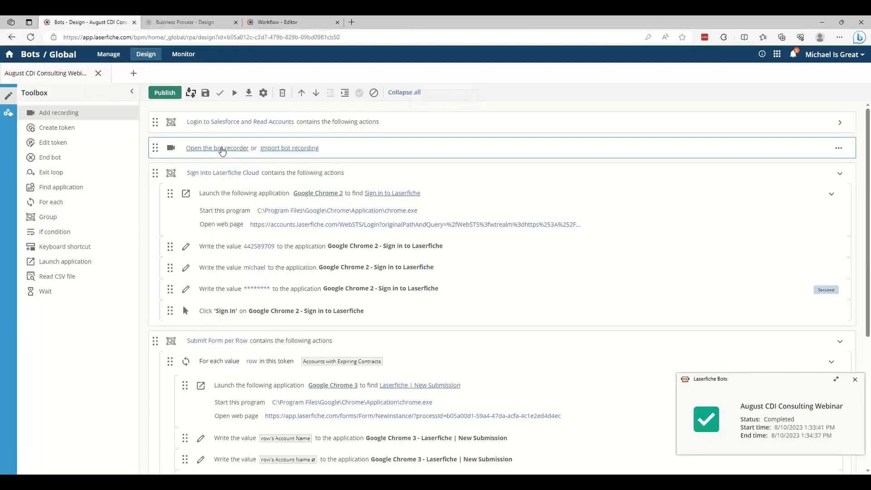
click(222, 149)
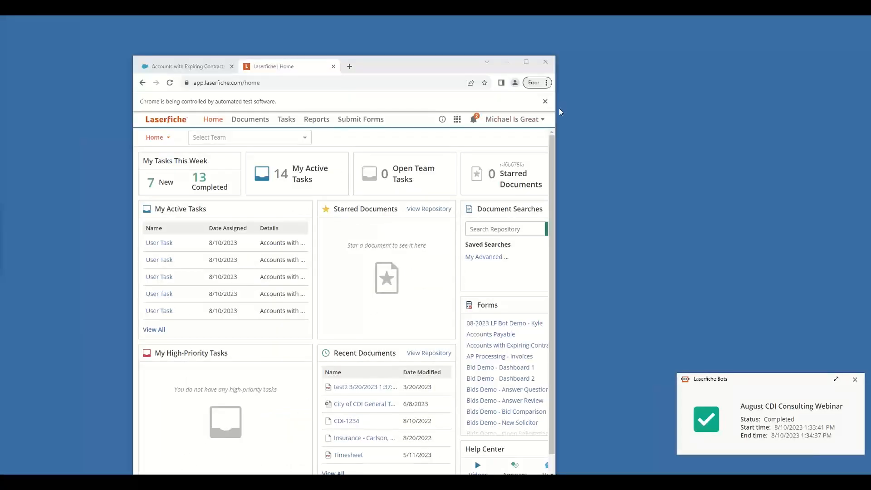
Sign out of Laserfiche in the automated Chrome window and move the bot recorder beside it
click(540, 120)
click(504, 219)
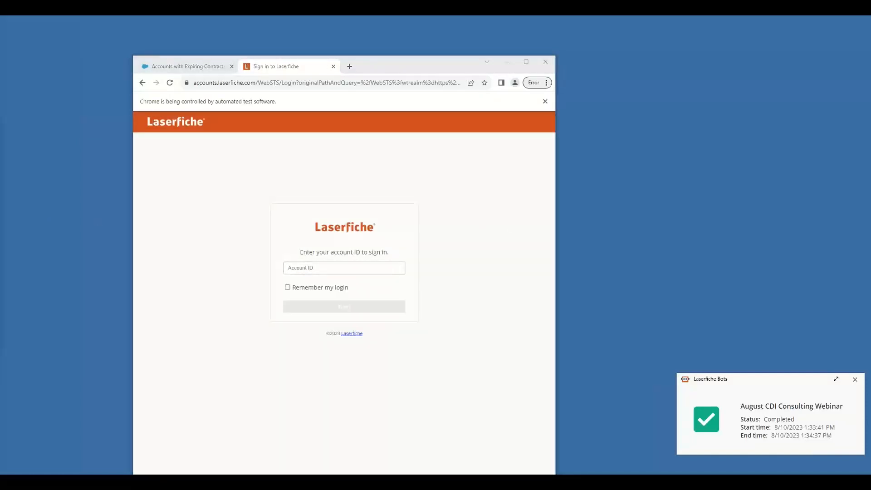
drag(713, 116, 667, 89)
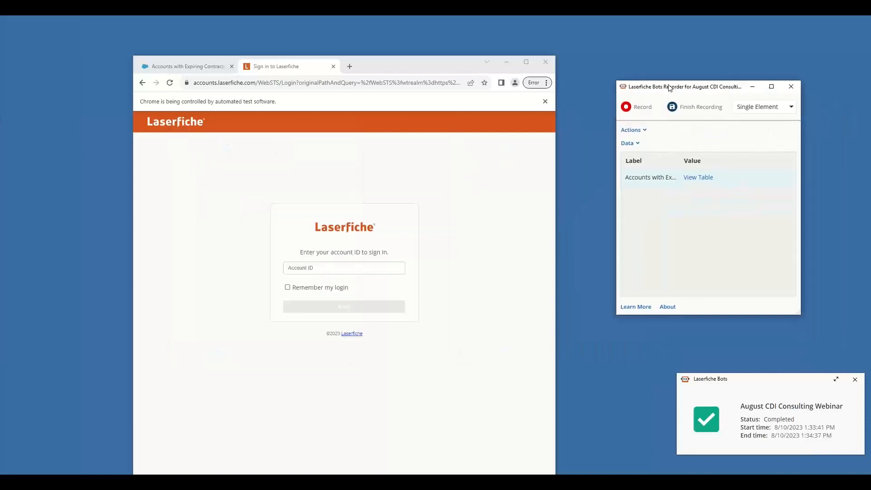
Enter a placeholder account ID on the Laserfiche sign-in page, start recording and capture advancing with Next
click(323, 267)
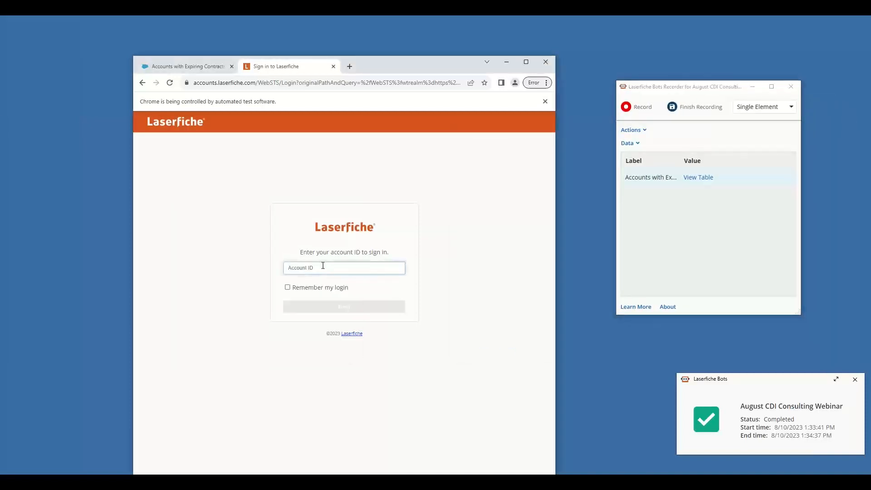
text(1234)
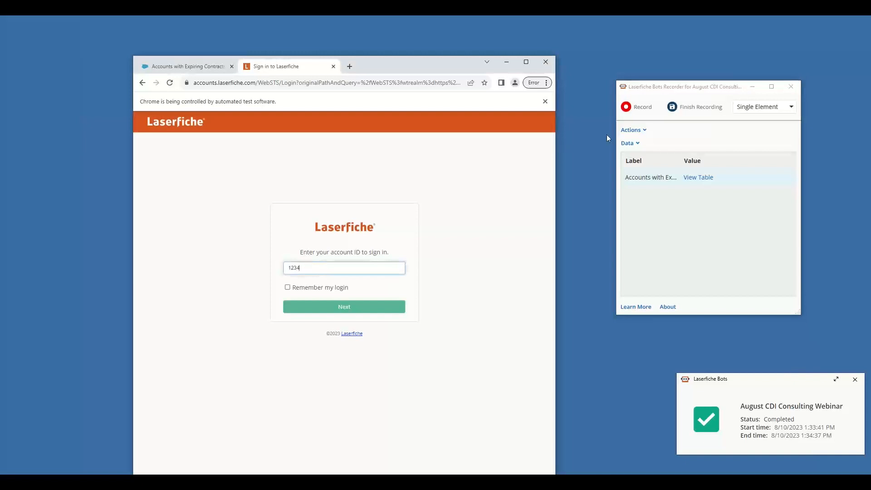
click(636, 110)
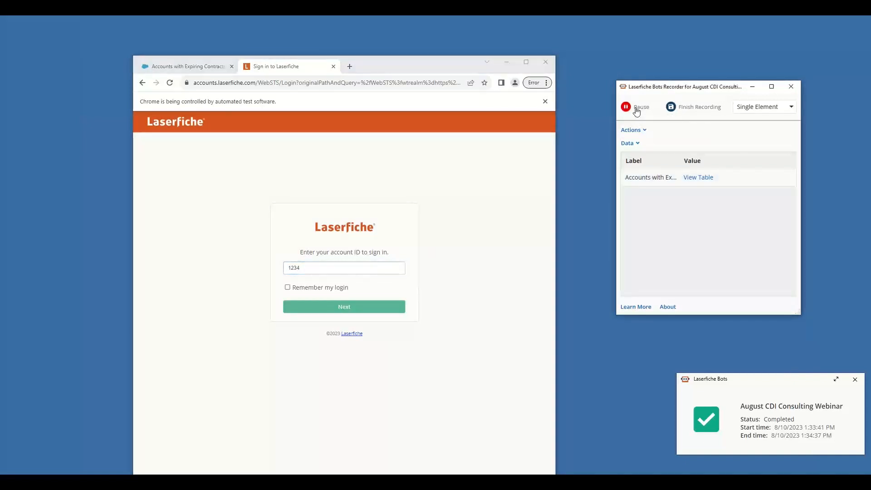
click(370, 310)
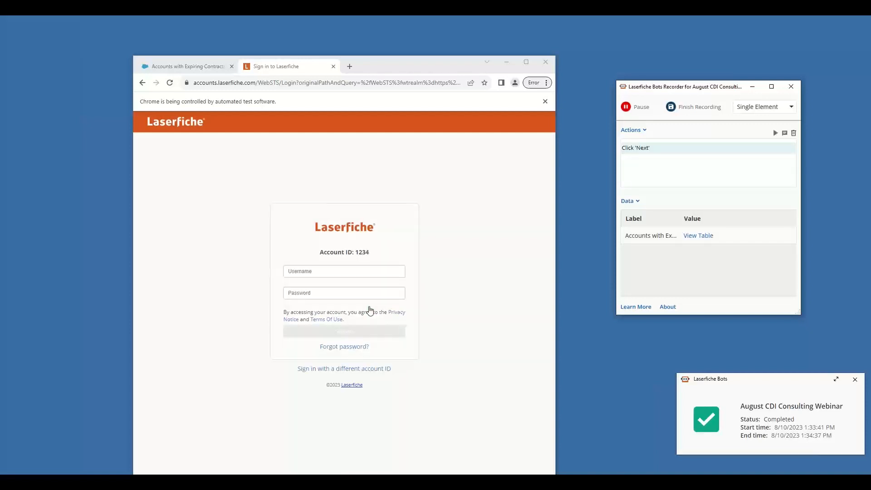
Finish and save the recording, and move its Click 'Next' action into the Sign Into Laserfiche Cloud group directly below the account ID entry
click(680, 110)
click(742, 219)
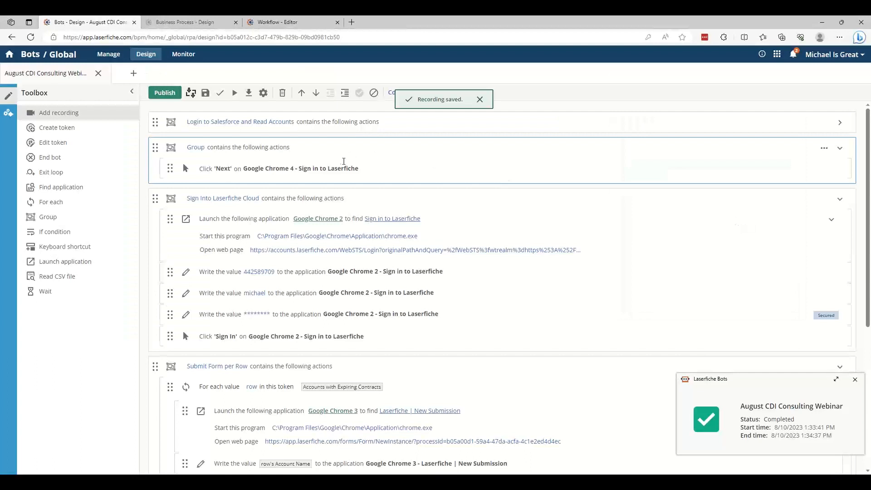
drag(342, 169, 391, 166)
click(168, 165)
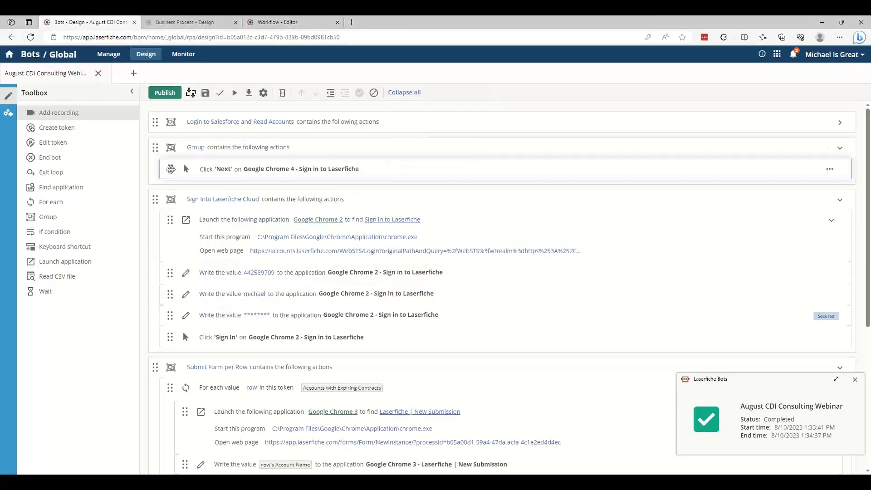
drag(169, 165, 172, 294)
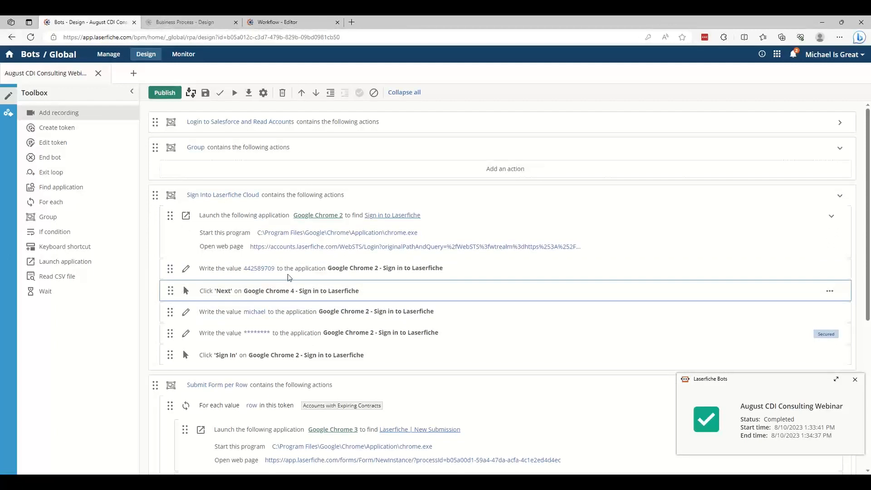
Delete the emptied, unnamed group above Sign Into Laserfiche Cloud
click(838, 152)
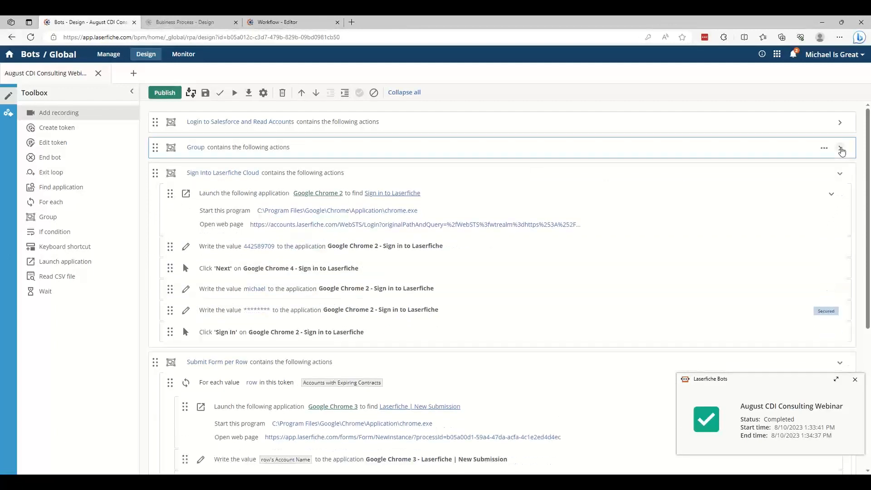
click(824, 149)
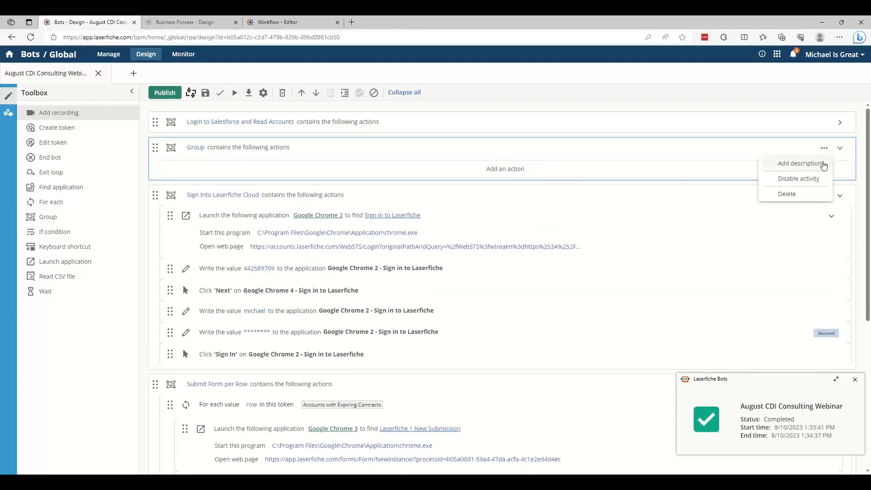
click(809, 194)
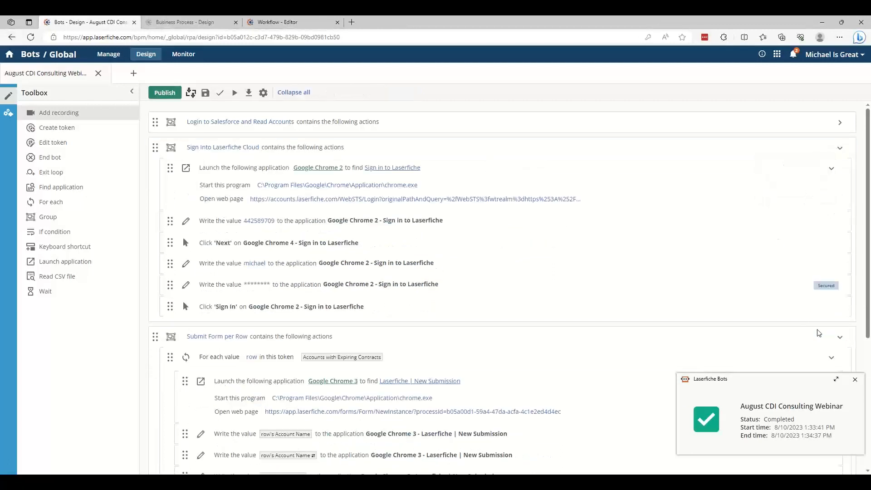
Close the bot status notification and the automated Chrome window, and start a bot test that runs only on the first token value
click(854, 379)
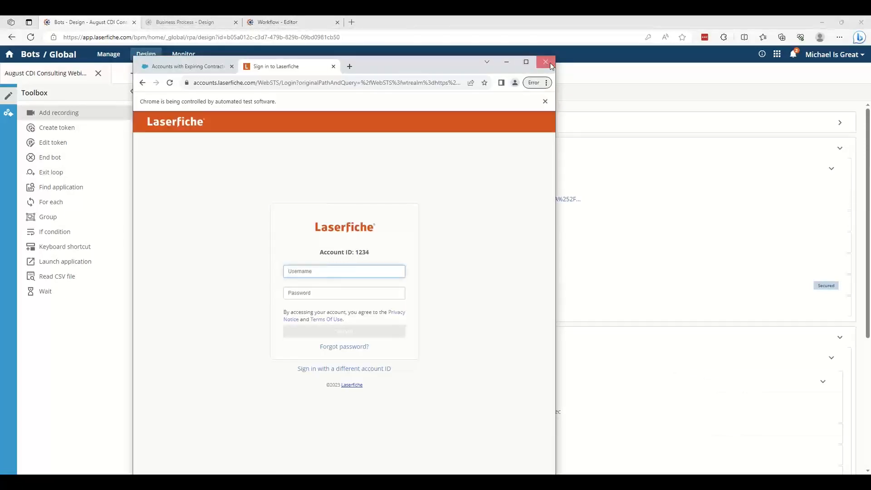
click(549, 64)
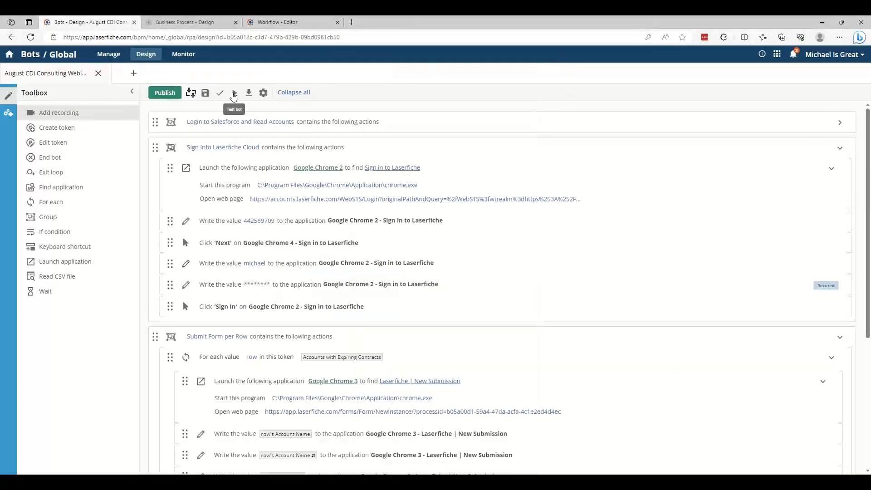
click(234, 94)
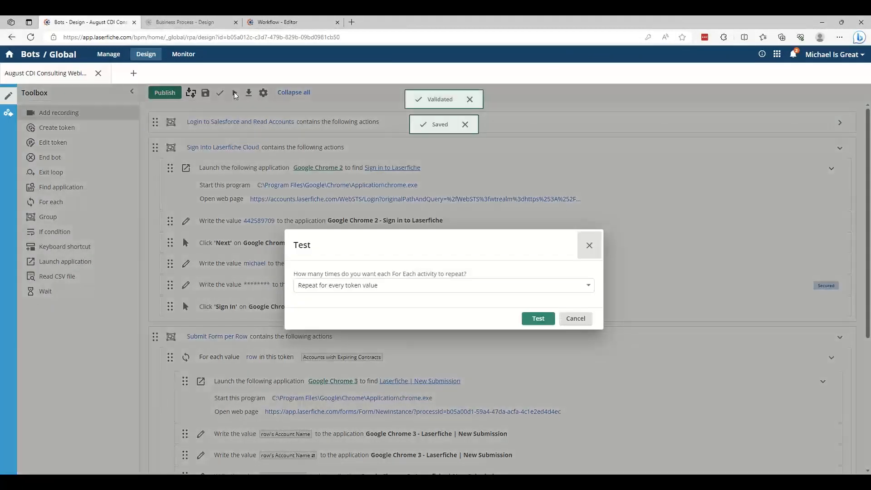
click(408, 286)
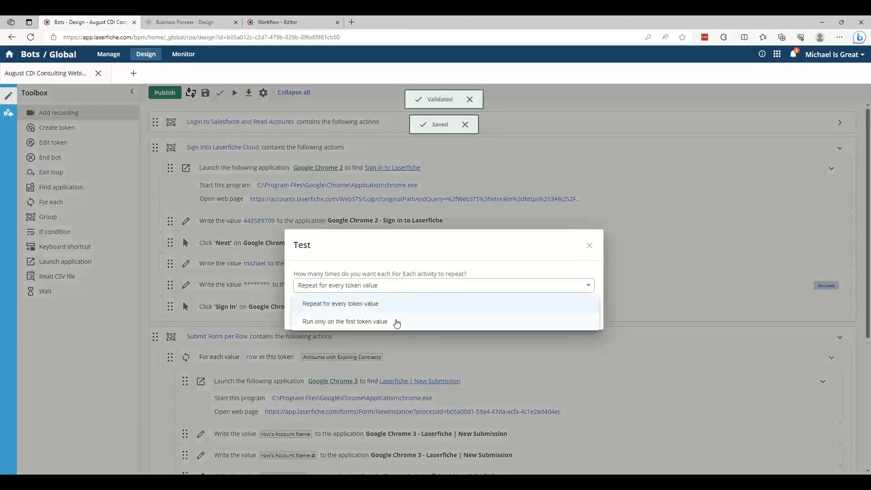
click(403, 322)
click(538, 320)
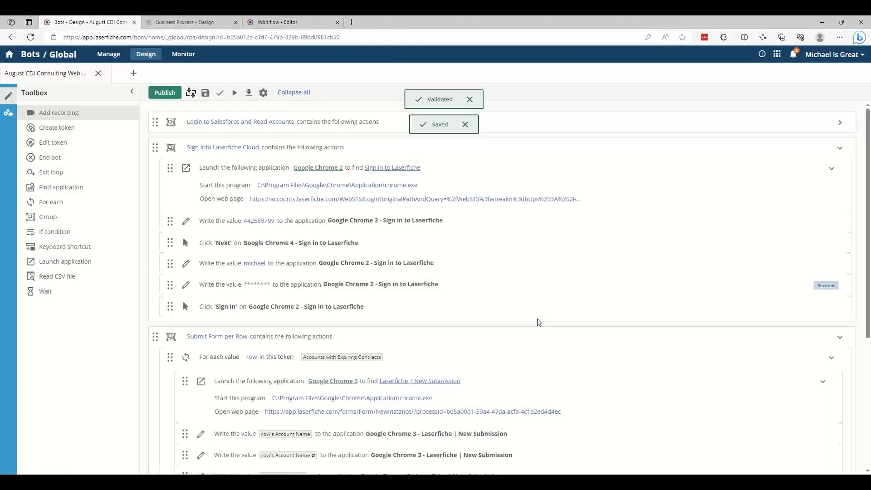
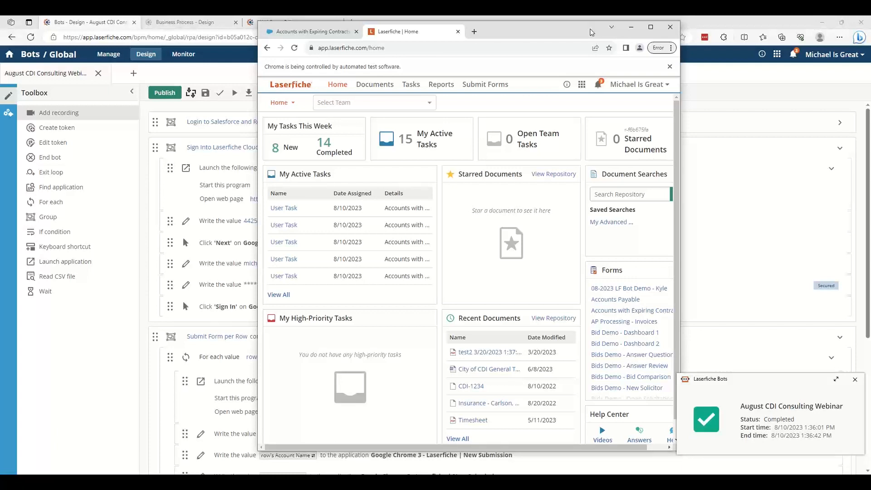
Return to the bot design, collapse the Sign Into Laserfiche Cloud and Submit Form per Row groups, and dismiss the bot status notification
click(141, 244)
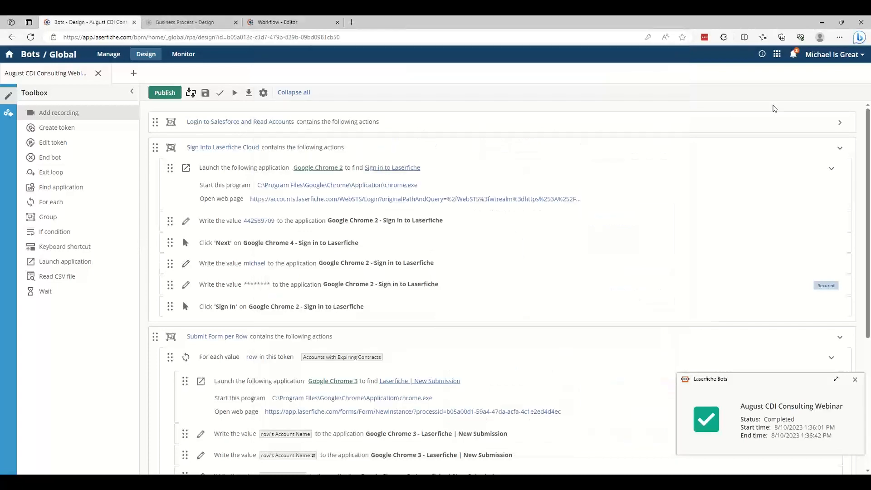
click(840, 150)
click(840, 175)
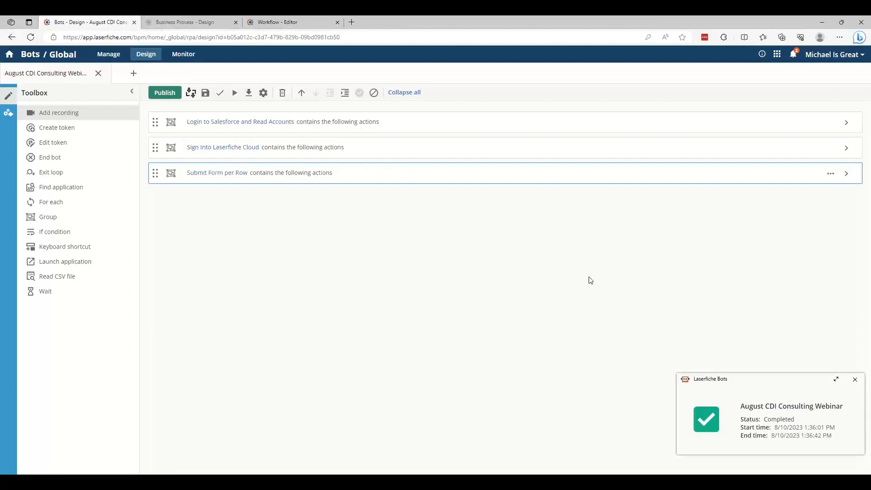
click(854, 379)
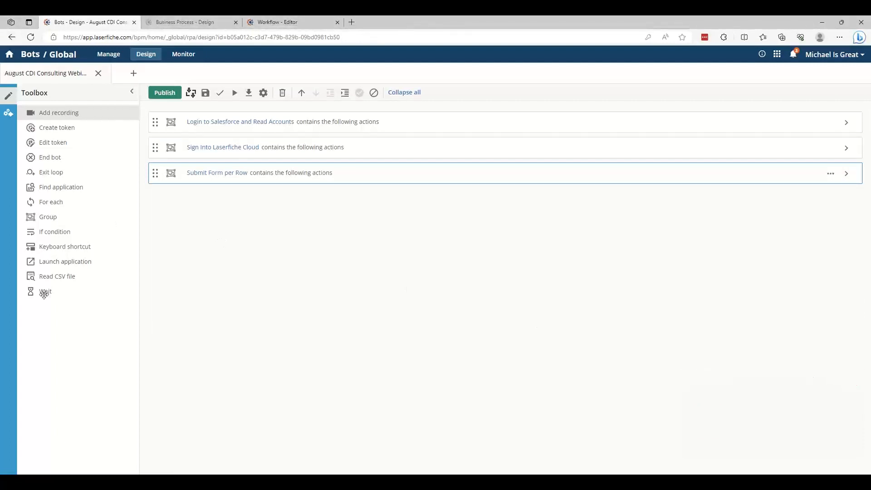
Add a Wait action between Sign Into Laserfiche Cloud and Submit Form per Row that continues running the bot after 3 seconds
drag(46, 292, 236, 172)
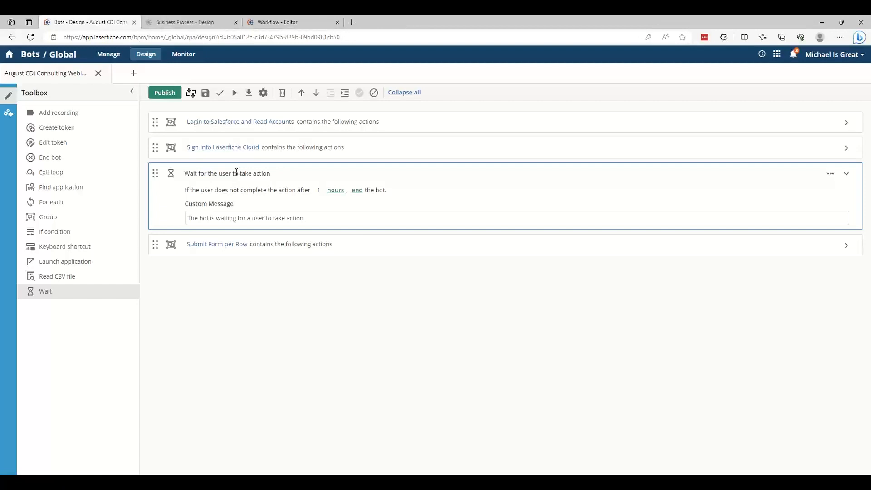
click(318, 190)
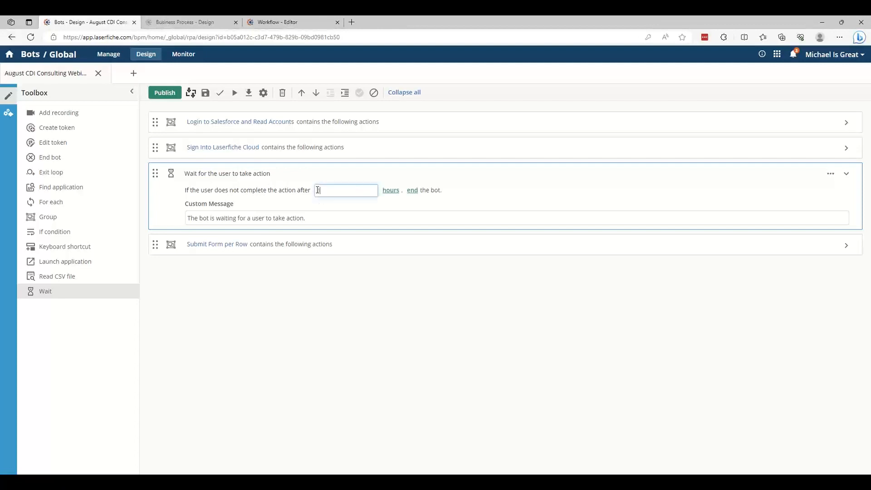
drag(326, 190, 299, 190)
click(387, 191)
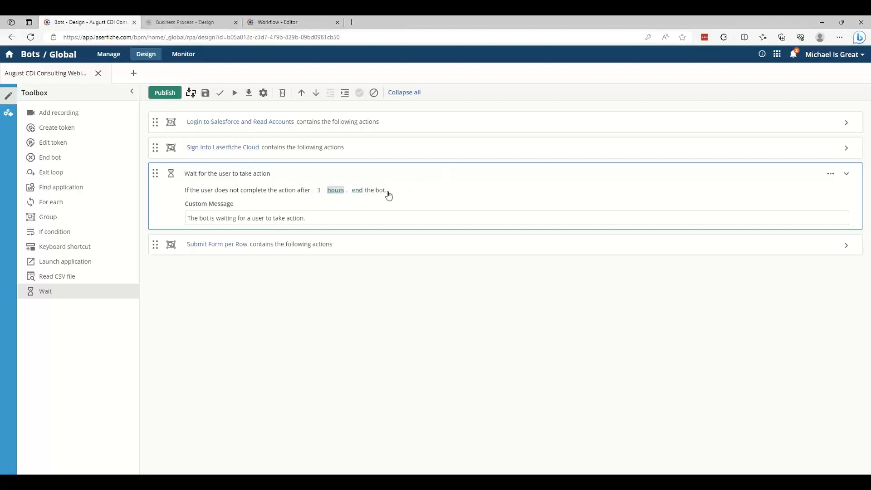
click(335, 191)
click(339, 205)
click(363, 190)
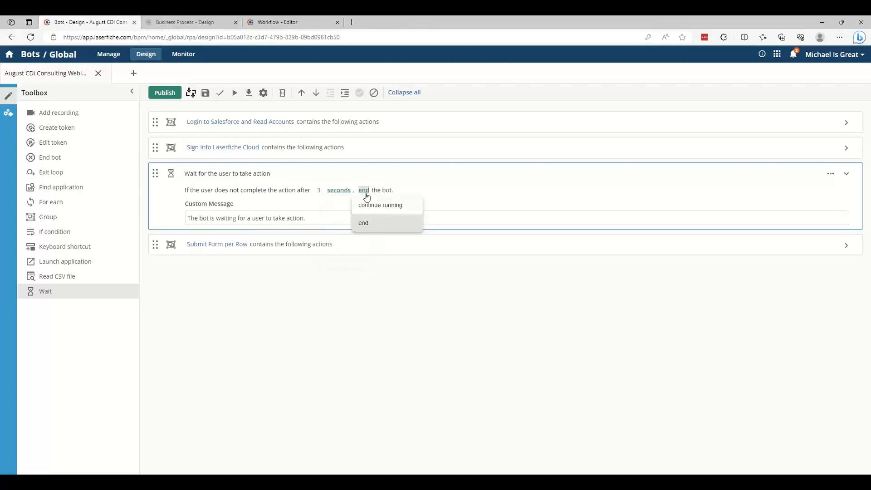
click(375, 204)
Replace the Wait action's custom message with "Wait for Sign in"
click(356, 212)
key(ctrl+a)
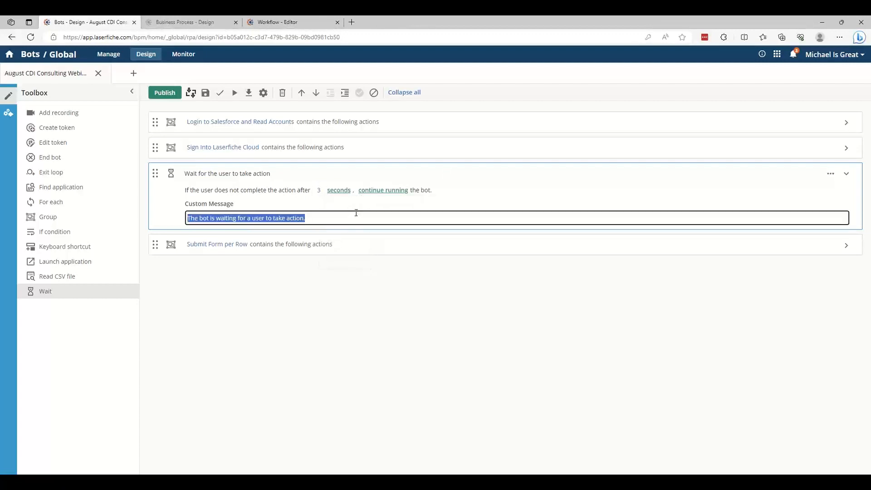
text(Wait for Sign In)
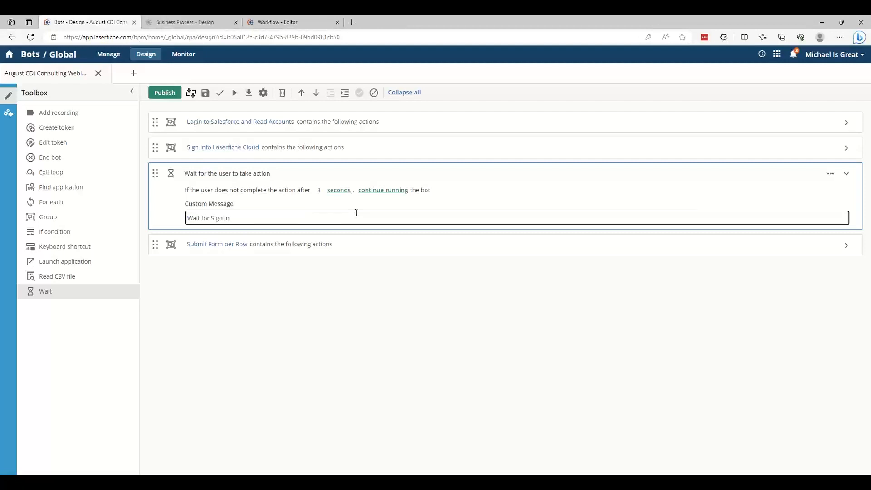
click(325, 290)
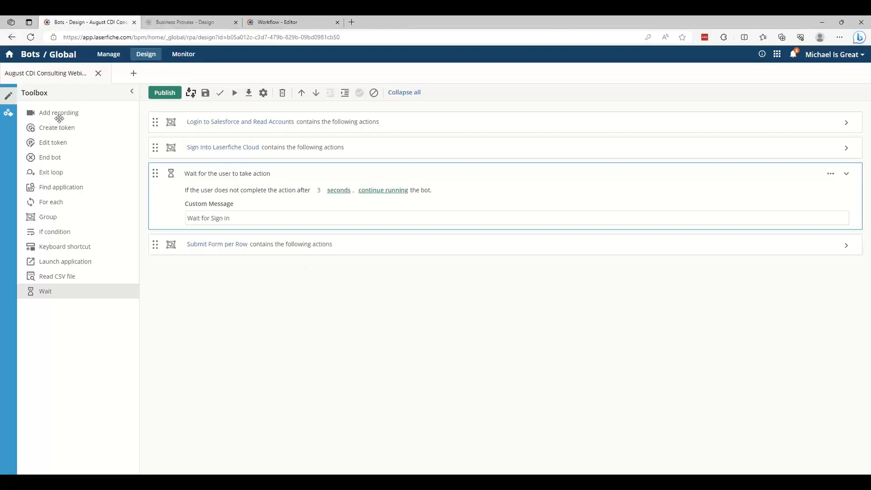
Add a recording after Submit Form per Row, open the bot recorder and move the automated Chrome window clear of it
drag(59, 112, 246, 276)
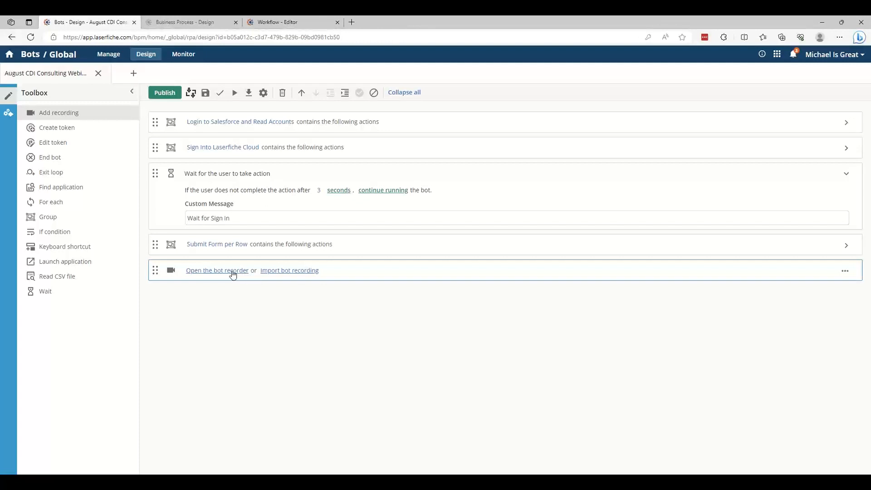
click(232, 270)
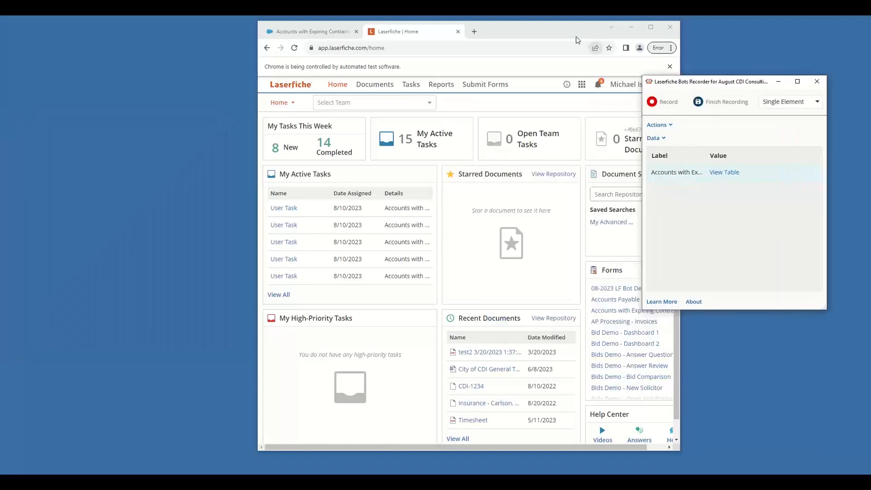
drag(576, 30, 456, 30)
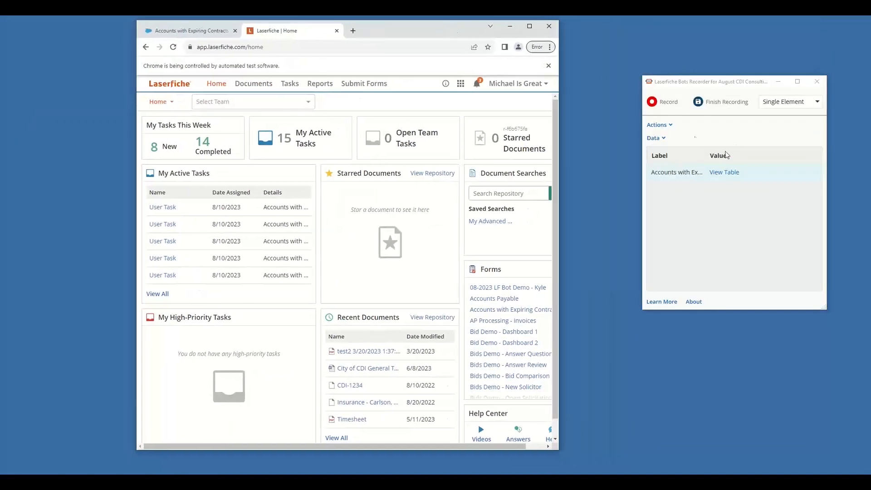
Record signing out of Laserfiche through the account menu, and pause the recording
click(667, 103)
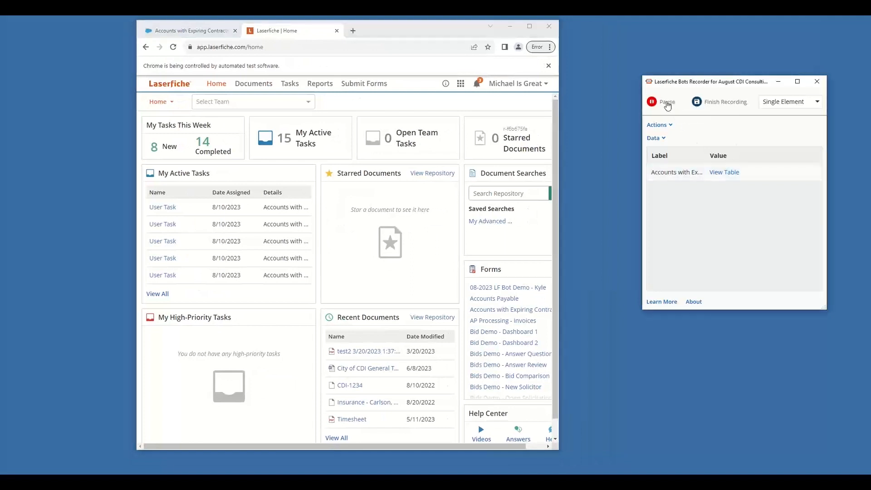
click(529, 86)
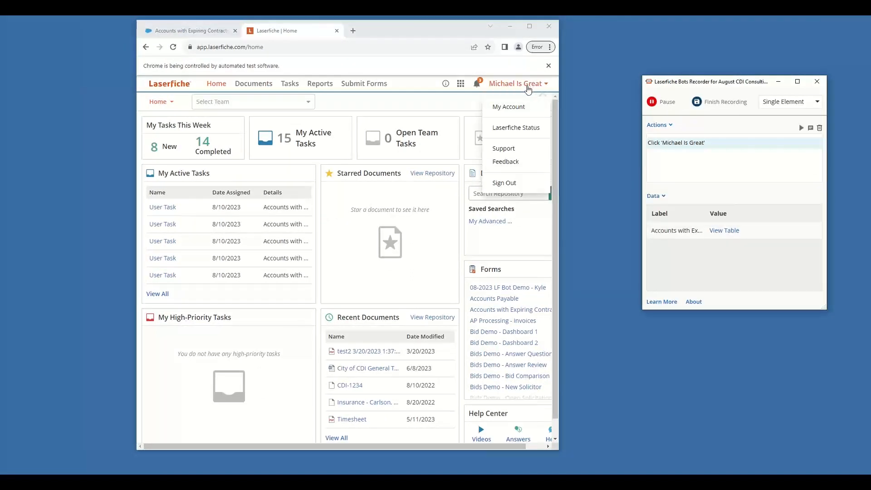
click(511, 183)
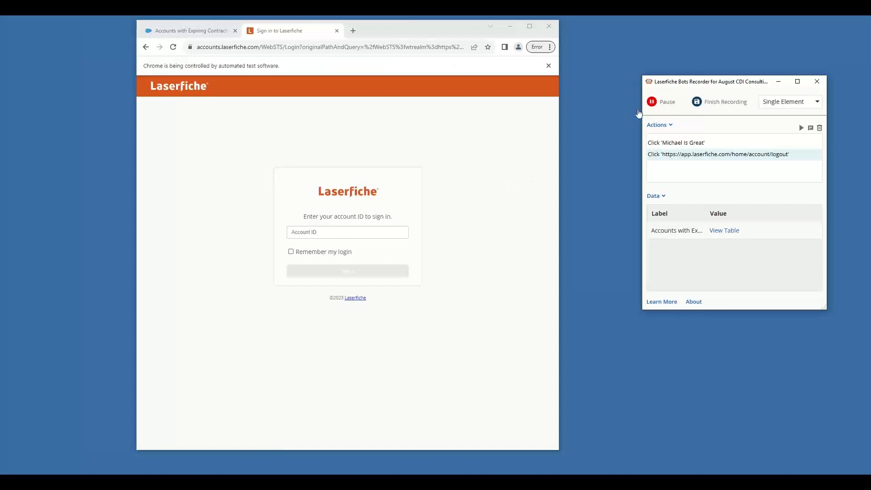
click(662, 105)
Switch to the Salesforce accounts page, resume recording and capture logging out through the user profile
click(189, 34)
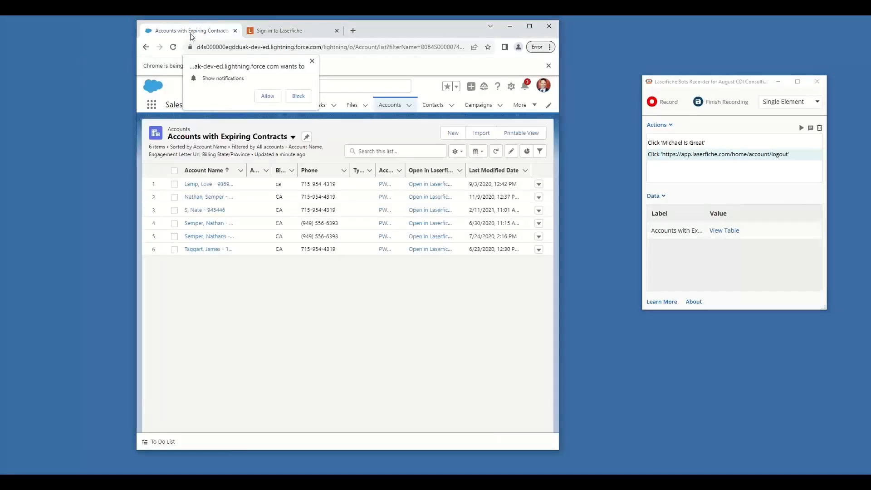
click(664, 103)
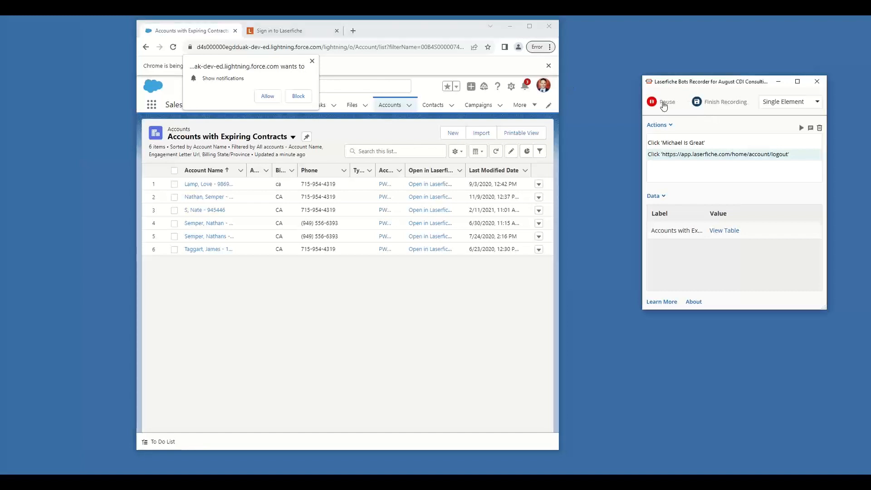
click(542, 87)
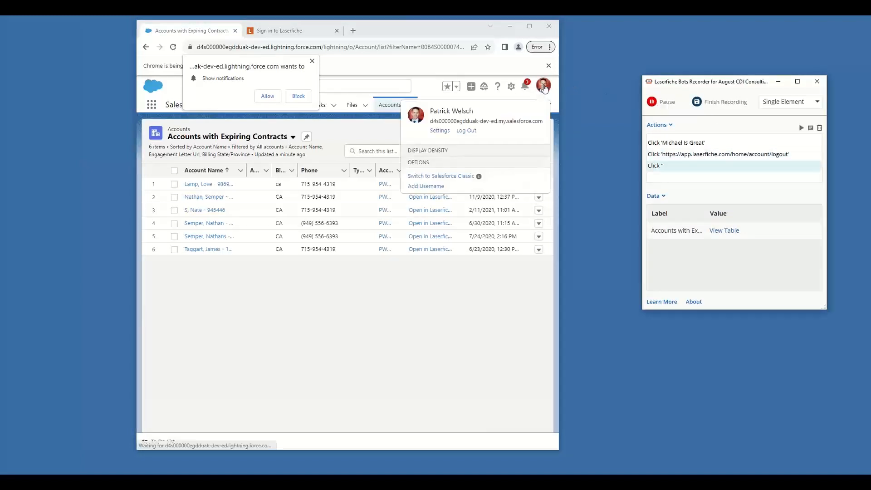
click(467, 131)
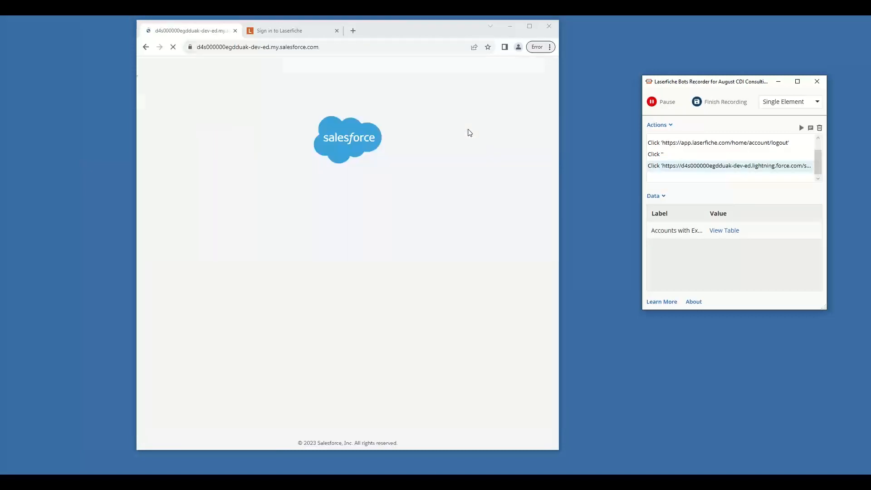
Finish and save the recording, and name its new group "Clean Up"
click(725, 105)
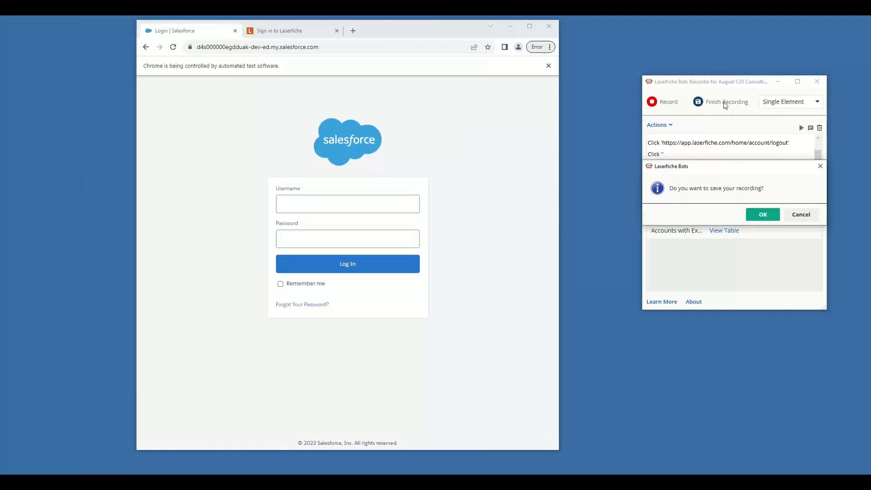
click(768, 216)
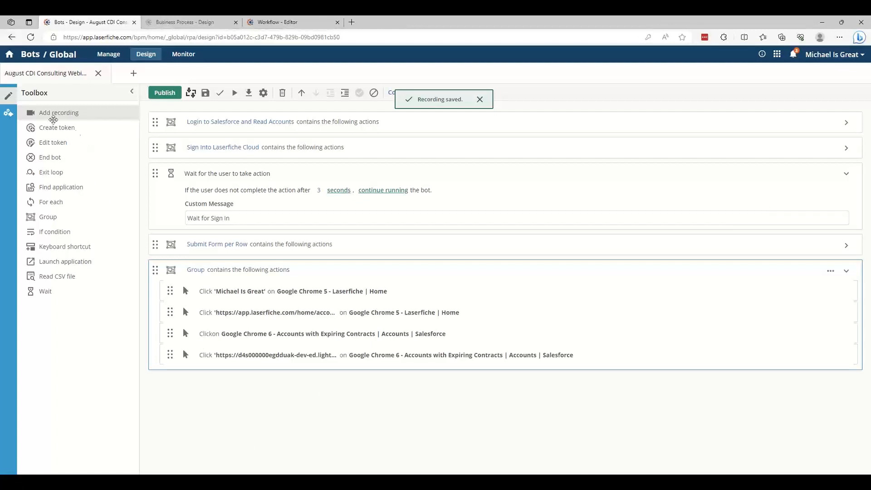
click(199, 271)
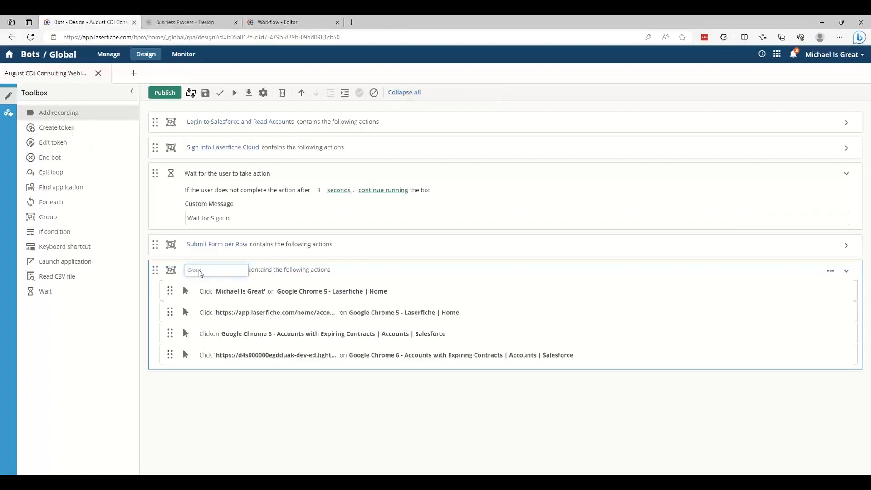
text(Clean Up)
Add a nested group named "Laserfiche" at the start of Clean Up and move the two Laserfiche sign-out actions into it
drag(50, 216, 233, 286)
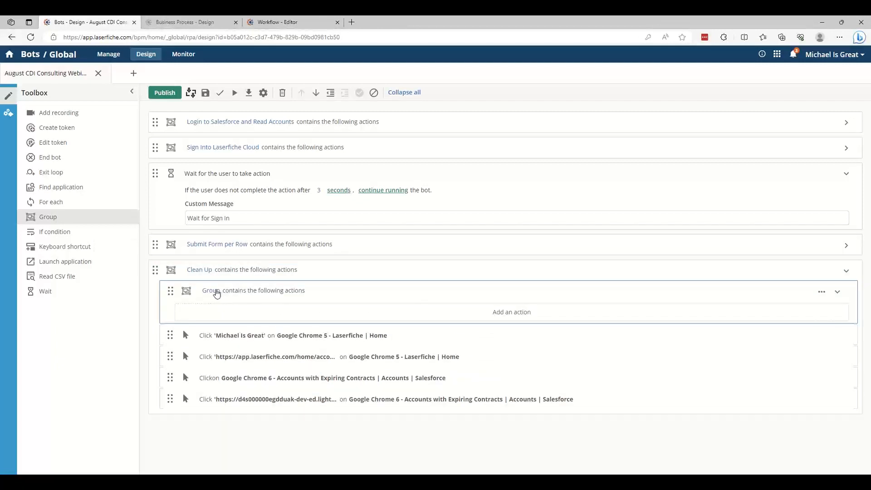
text(Laserfiche)
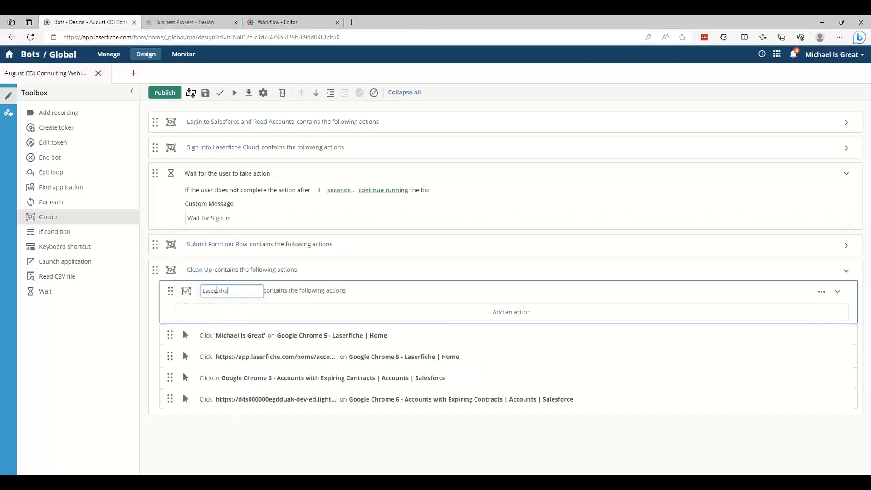
key(Return)
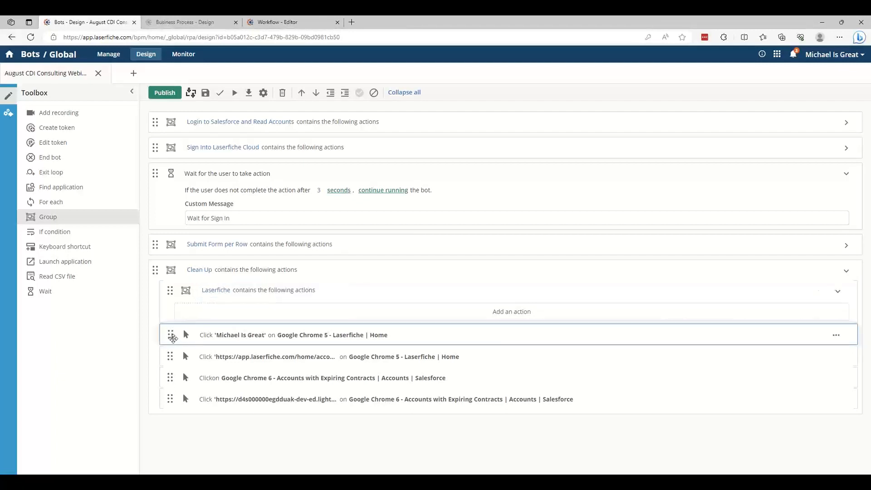
drag(171, 335, 221, 336)
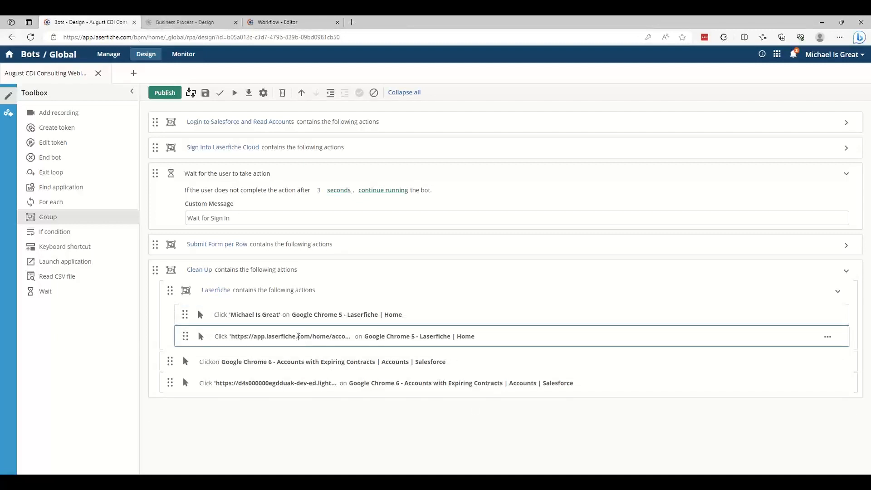
Add a nested group named "Salesforce" below the Laserfiche group in Clean Up and move the two Salesforce logout actions into it
drag(48, 217, 218, 363)
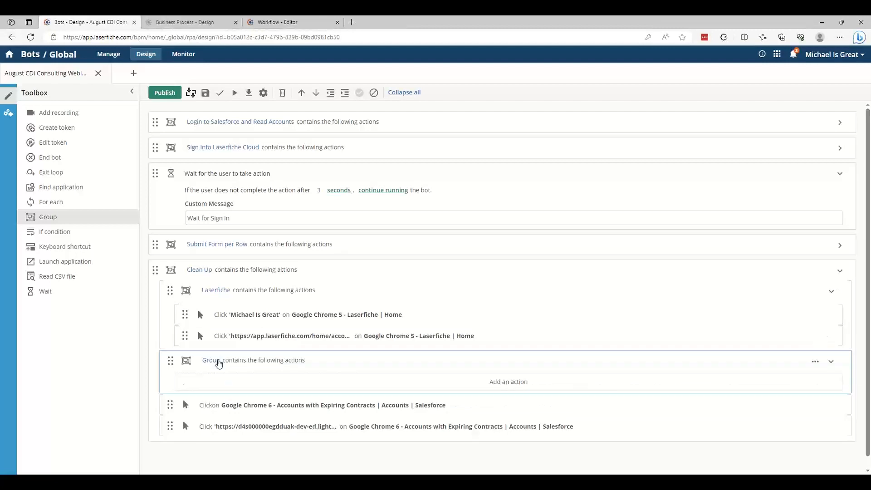
click(219, 363)
text(Salesf)
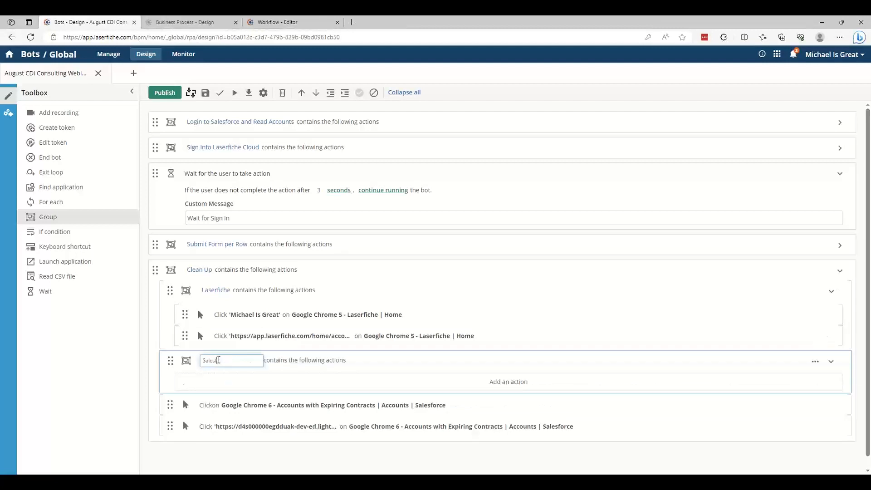
text(orce)
drag(169, 404, 184, 393)
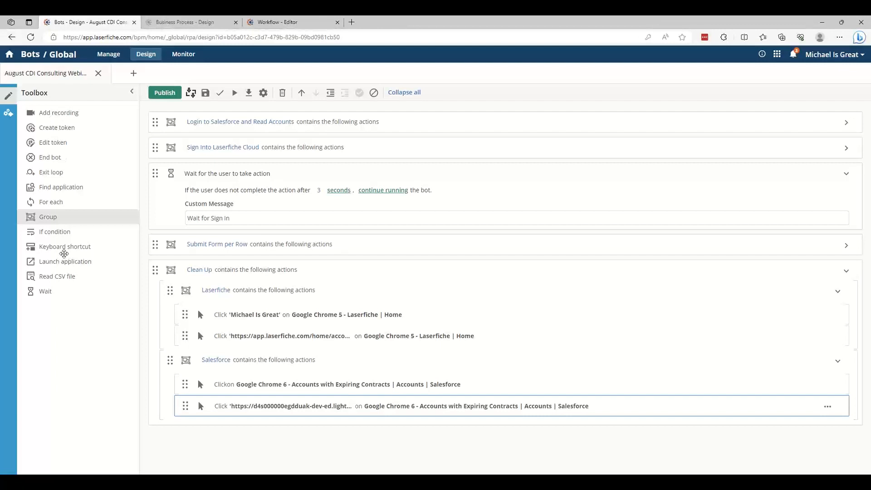
Add a keyboard shortcut action as the last action of the Laserfiche group in Clean Up
drag(65, 247, 262, 349)
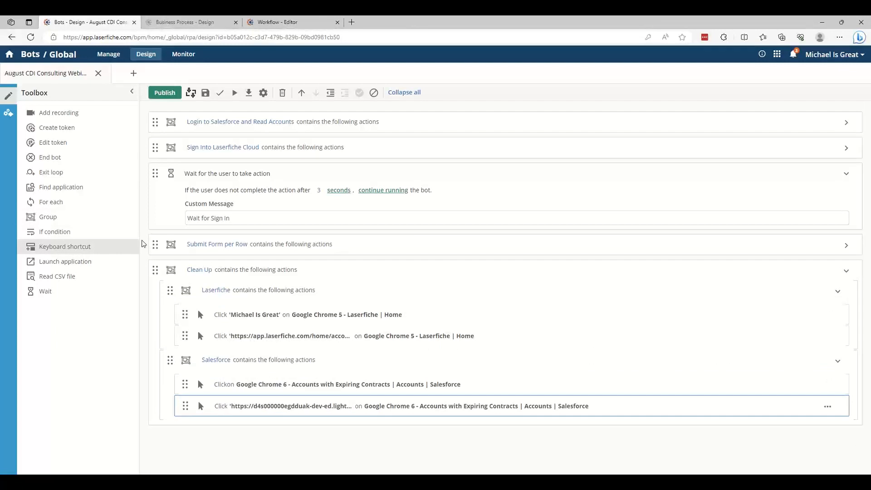
drag(74, 246, 289, 348)
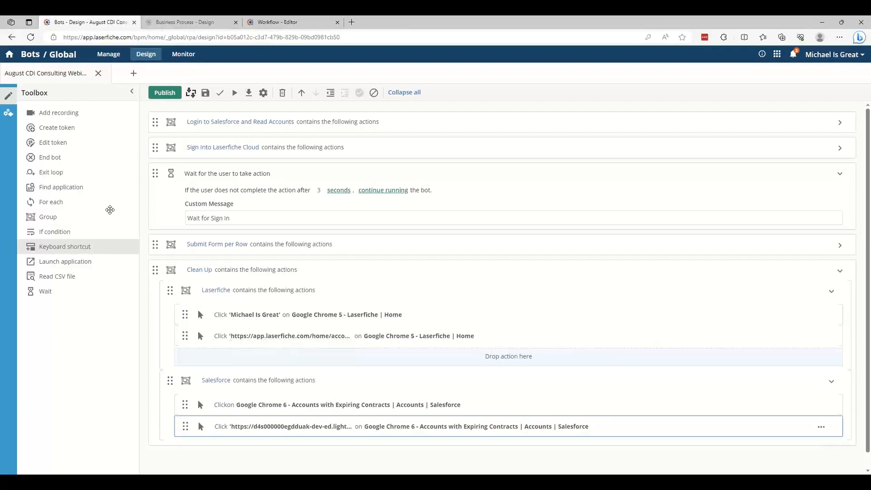
drag(68, 245, 223, 333)
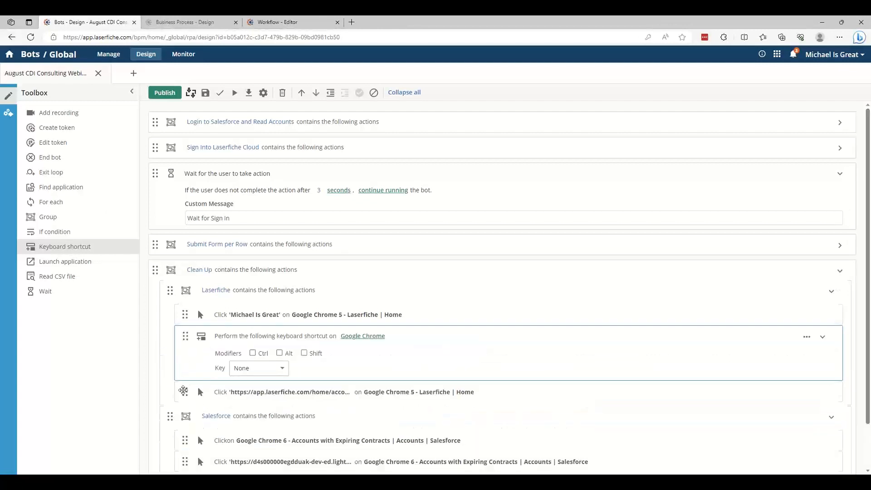
drag(184, 392, 185, 341)
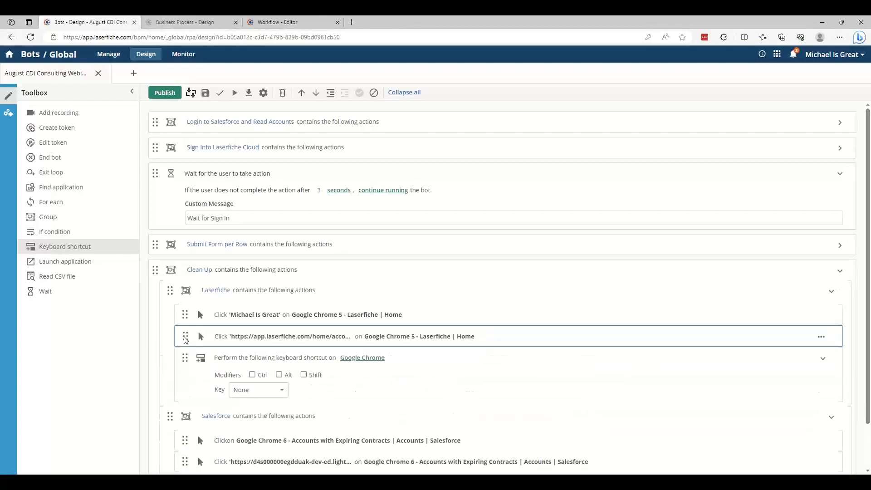
Set the Laserfiche group's keyboard shortcut to the Ctrl modifier with the F4 key
click(261, 376)
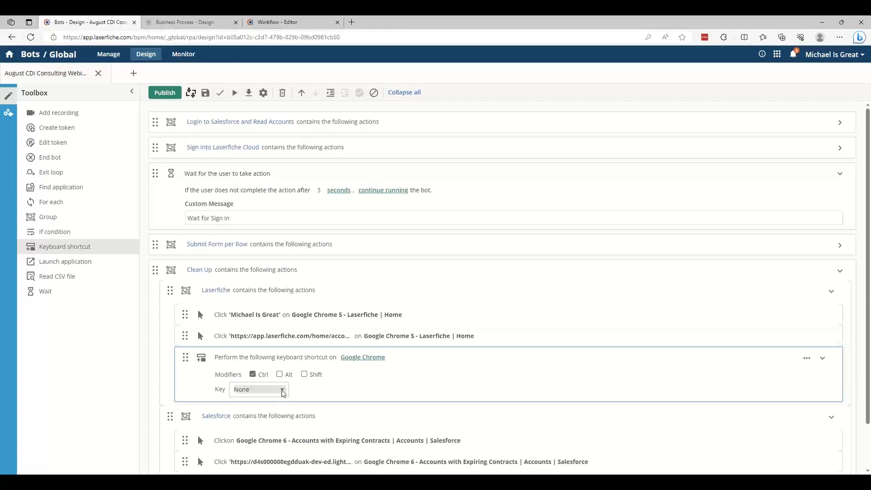
right_click(280, 391)
click(255, 397)
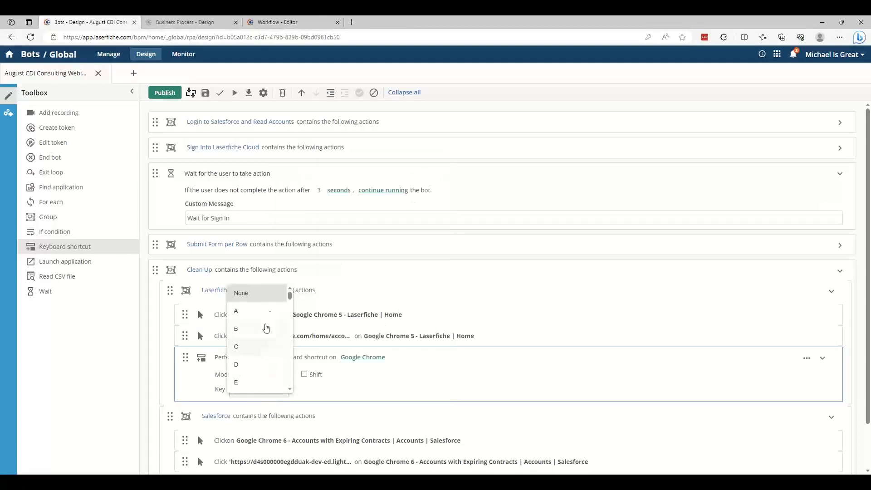
scroll(267, 312, down, 10)
scroll(267, 312, down, 4)
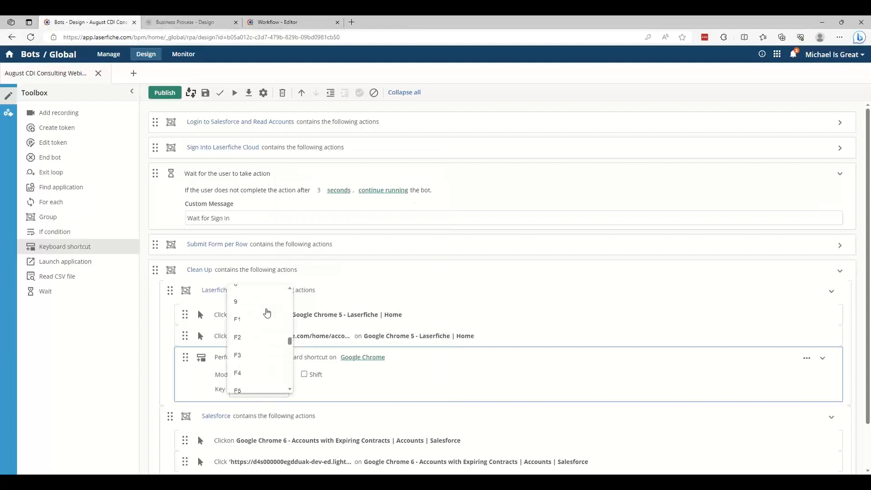
click(254, 338)
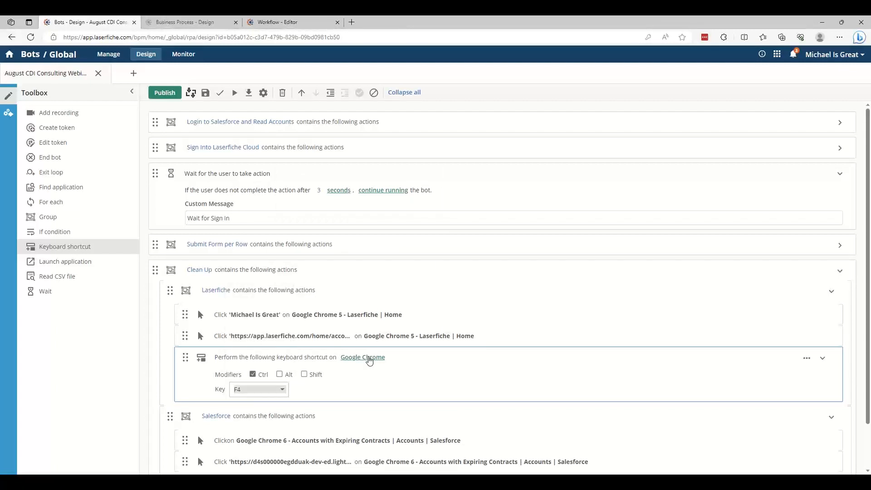
Make the Laserfiche group's keyboard shortcut run on Google Chrome 2
right_click(369, 360)
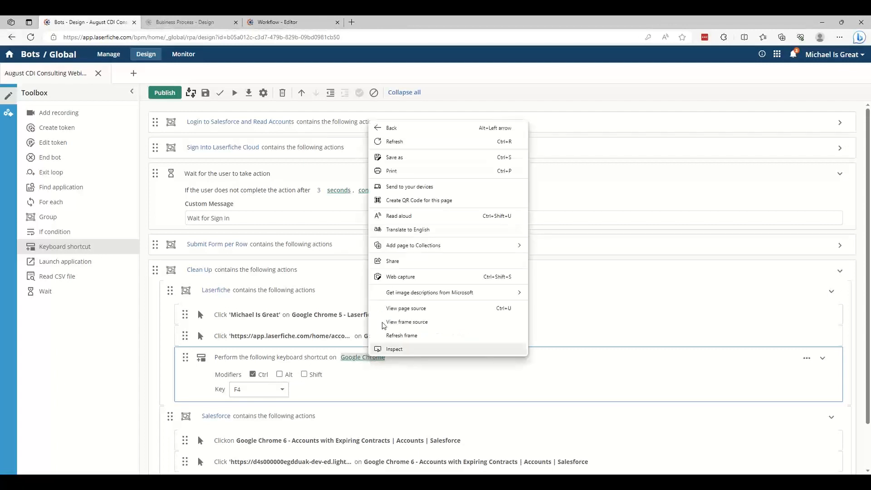
click(355, 358)
click(356, 357)
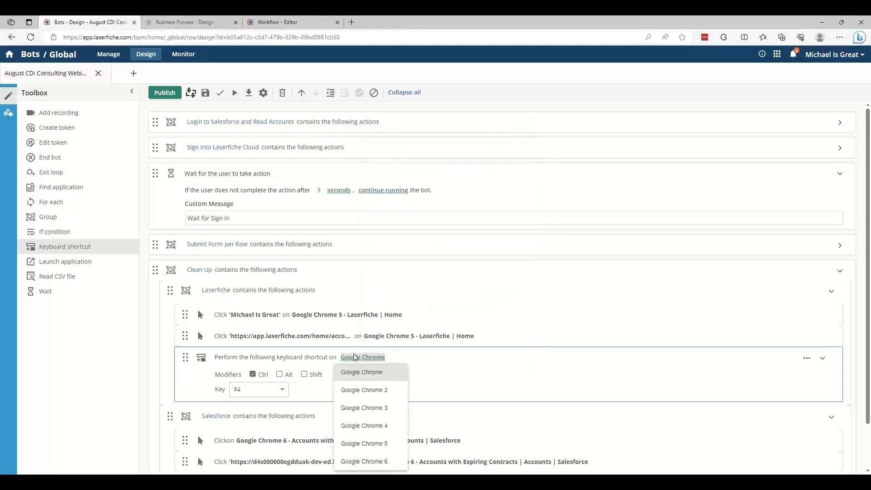
click(368, 390)
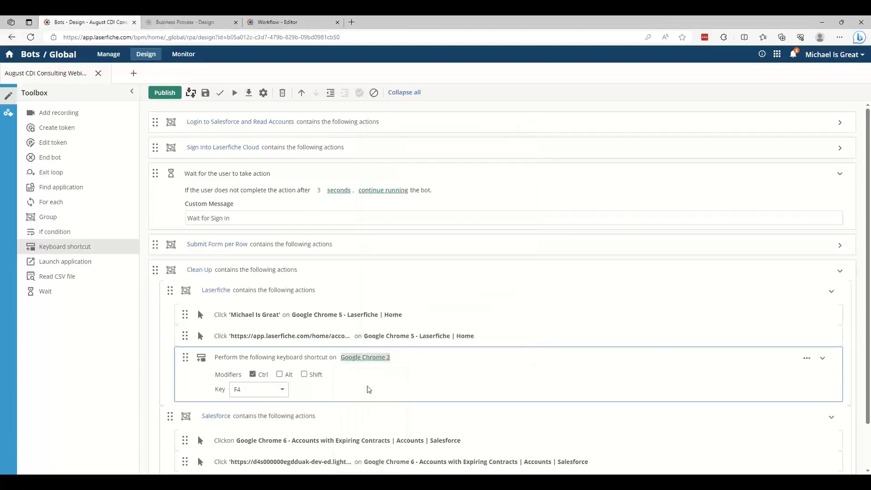
Insert a Wait action before the Laserfiche group's keyboard shortcut and make it continue running the bot after 5 seconds
scroll(367, 390, down, 1)
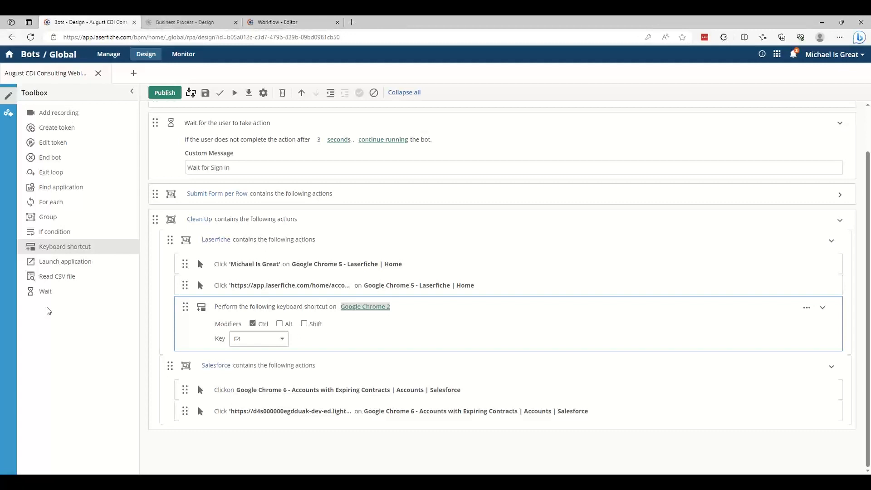
drag(46, 291, 238, 306)
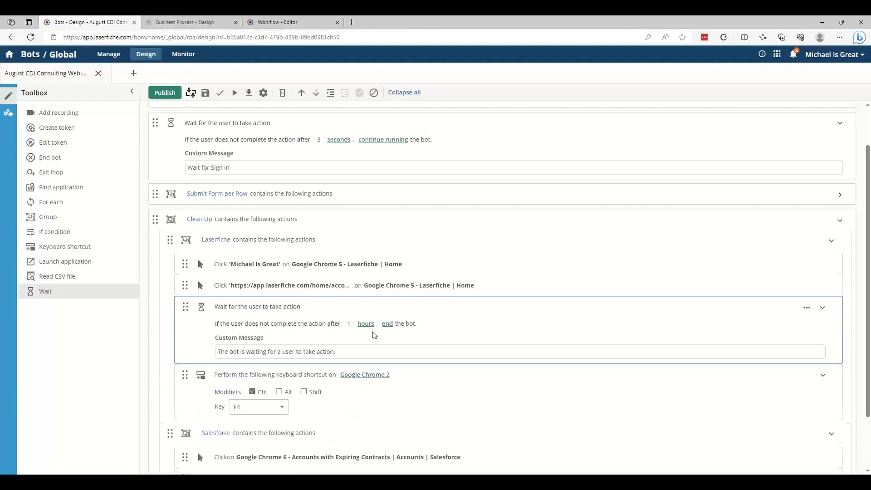
click(350, 324)
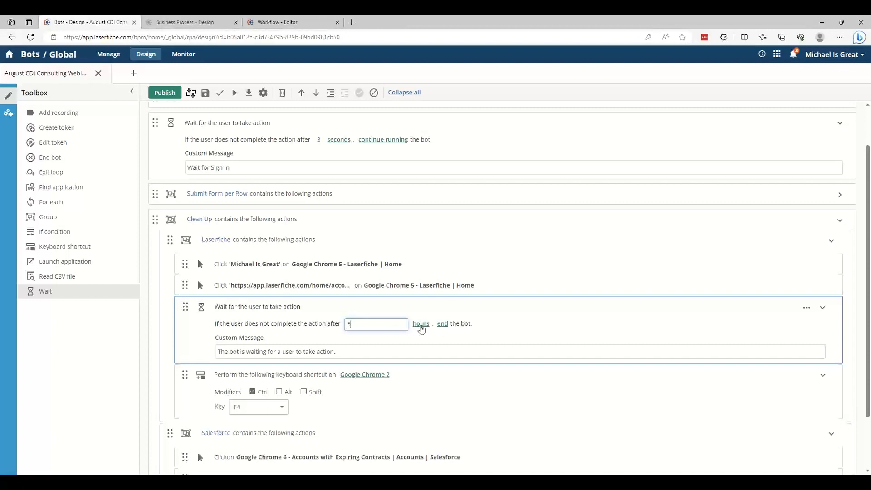
click(420, 324)
click(427, 341)
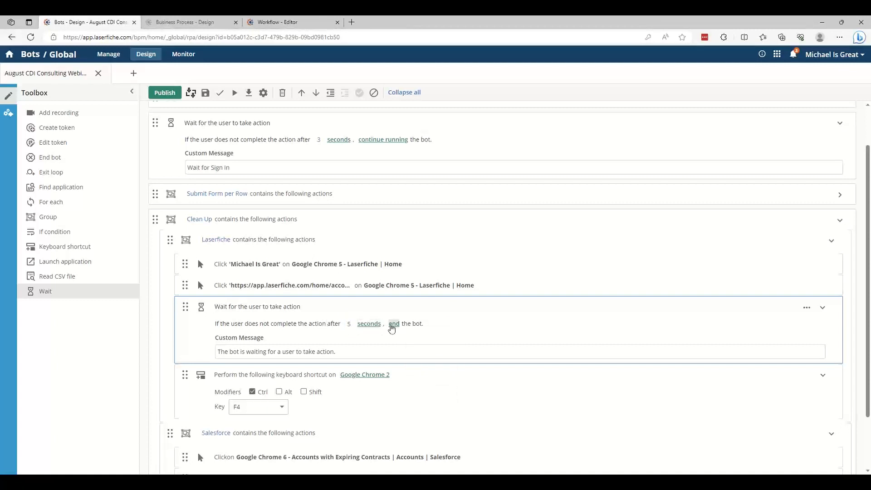
click(394, 323)
click(411, 346)
Set the custom message of the Laserfiche group's Wait action to "Wait for Sign Out"
click(400, 352)
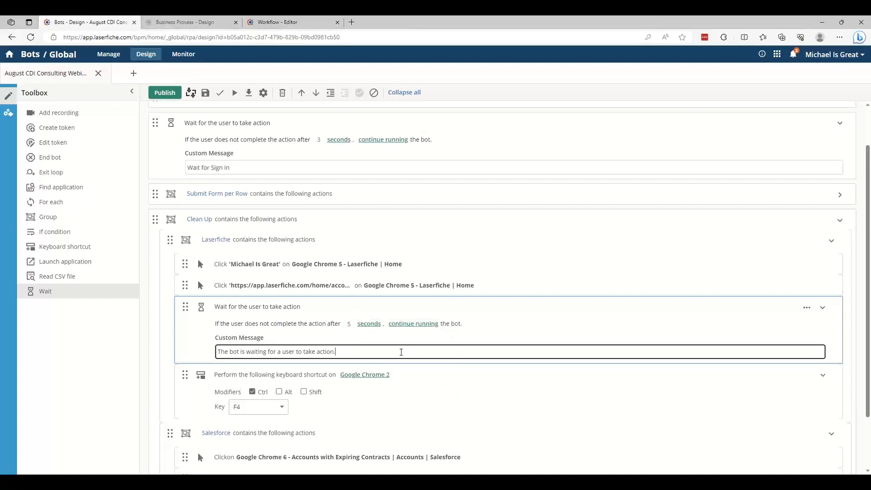
key(ctrl+a)
text(Wait fo)
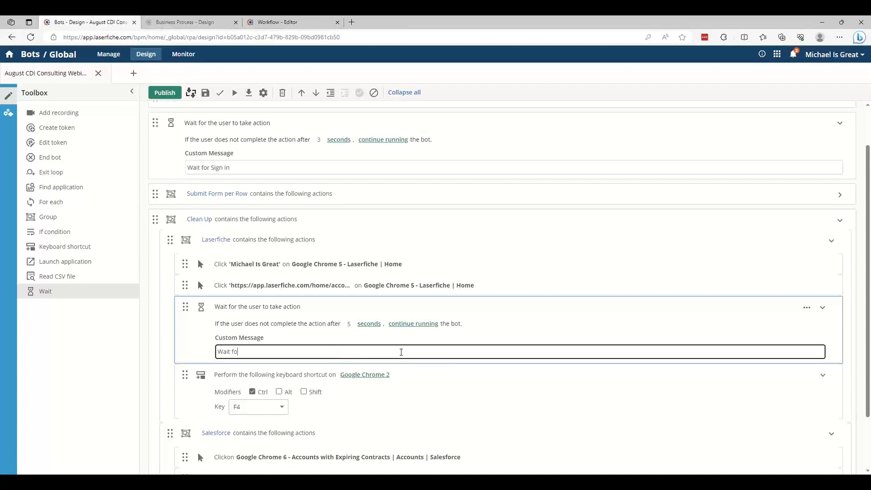
text(r Sign Out)
Add a Wait action to the Salesforce group in Clean Up, placed after the two logout click actions
scroll(401, 351, down, 2)
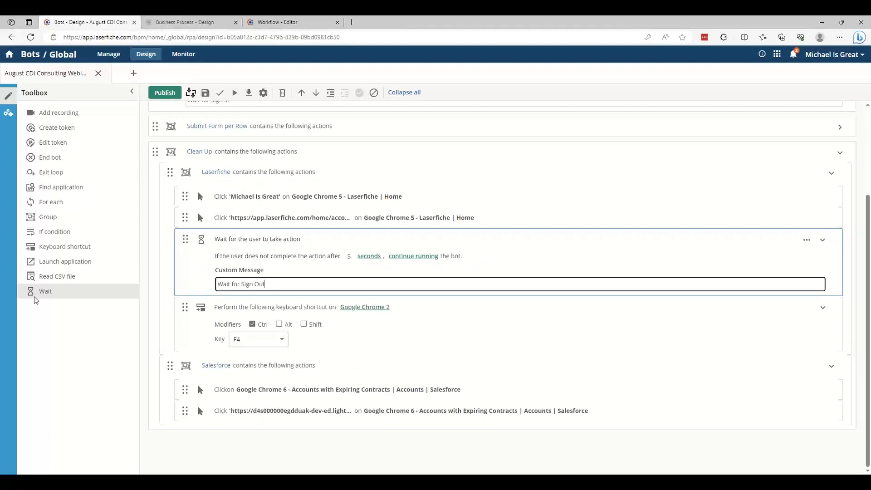
drag(43, 291, 208, 429)
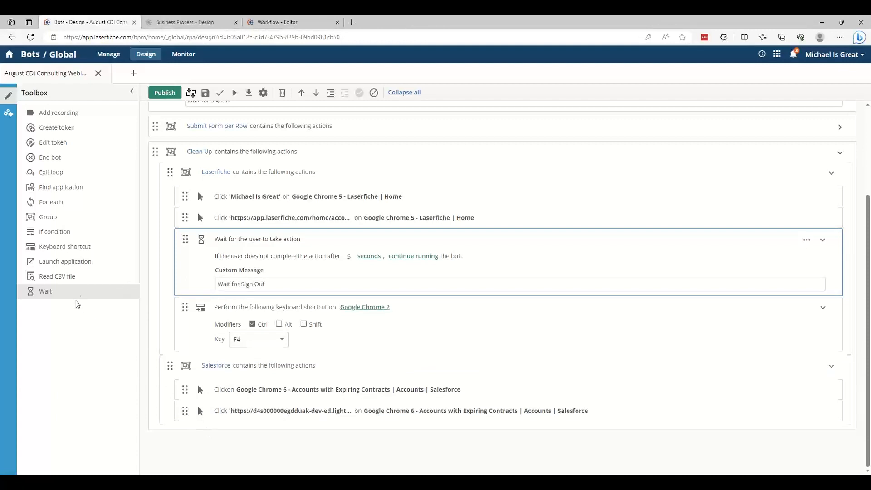
drag(76, 293, 208, 415)
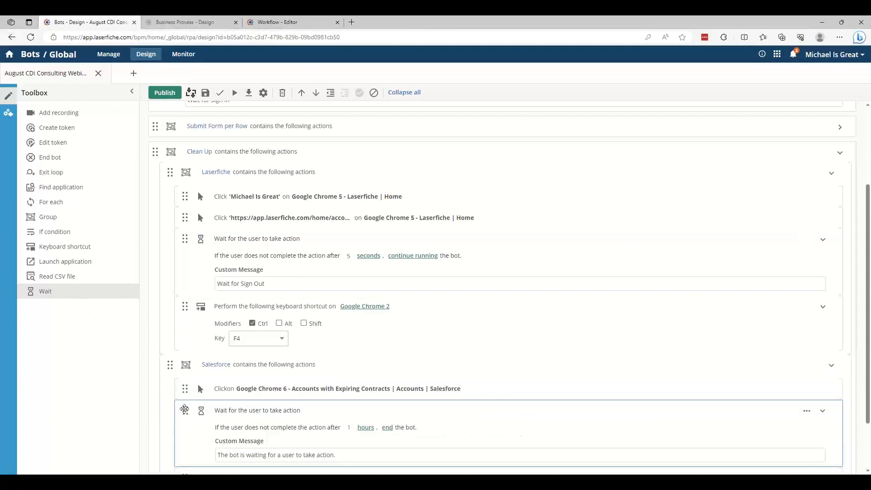
scroll(208, 415, down, 2)
mouse_move(187, 346)
mouse_down()
mouse_move(185, 408)
mouse_move(185, 343)
mouse_up()
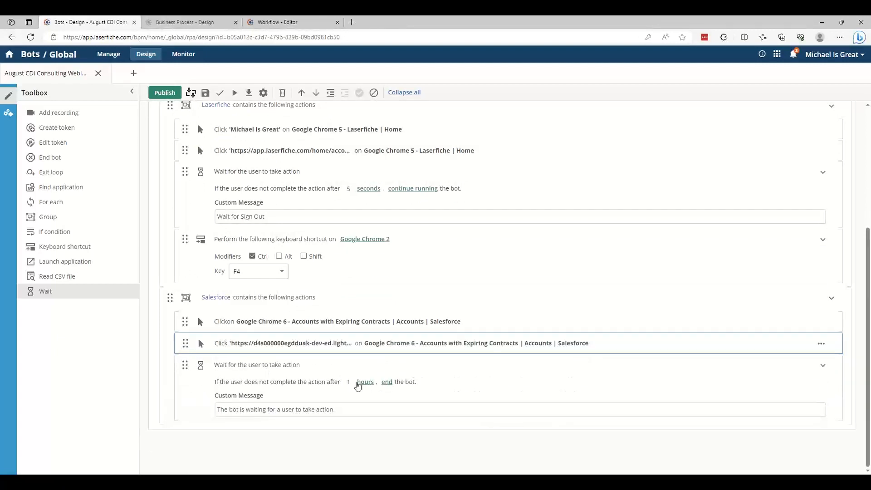
Set the Salesforce group's Wait action to 5 seconds and to continue running the bot
click(349, 381)
drag(352, 382, 328, 382)
text(5)
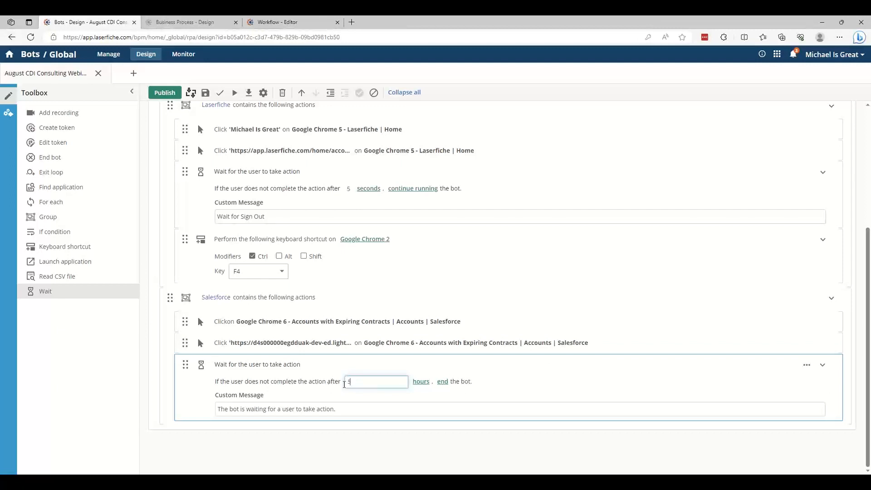
click(429, 384)
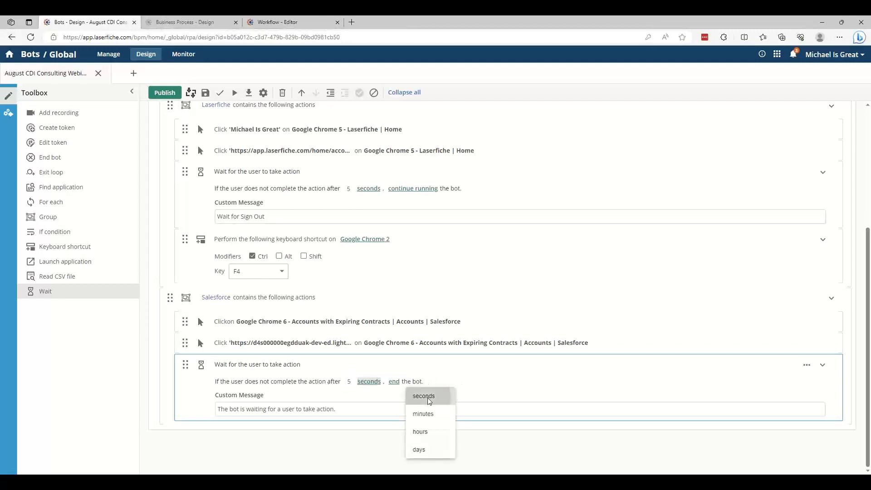
click(424, 396)
click(392, 381)
click(410, 396)
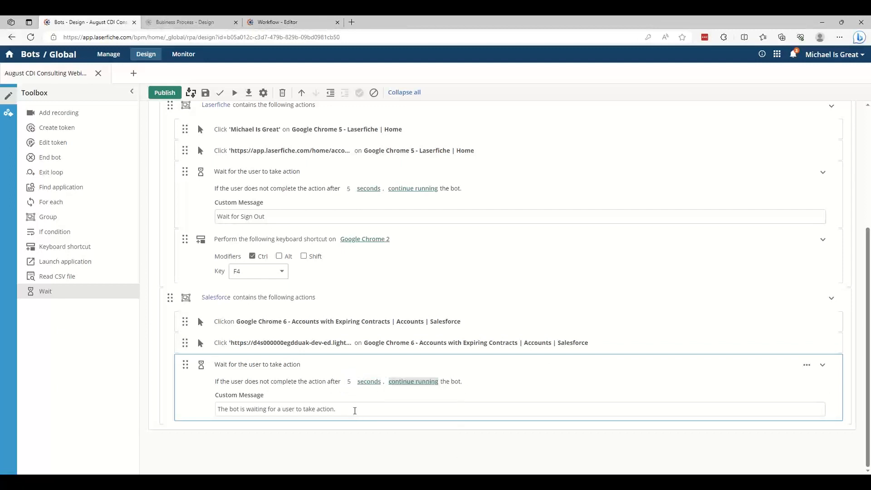
Set the custom message of the Salesforce group's Wait action to "Wait for Sign Out"
triple_click(355, 410)
text(Wait for S)
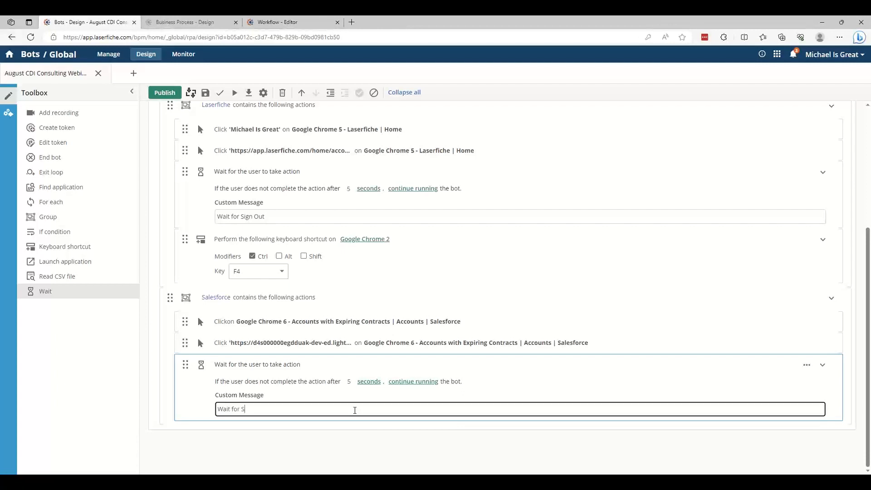
text(ign Out)
click(245, 455)
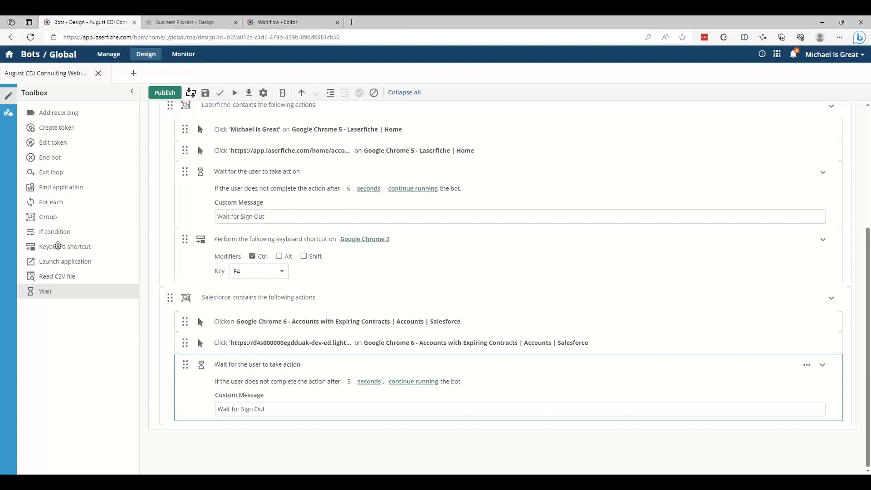
Add a keyboard shortcut action to the Salesforce group and place it after the Wait action
drag(58, 247, 260, 356)
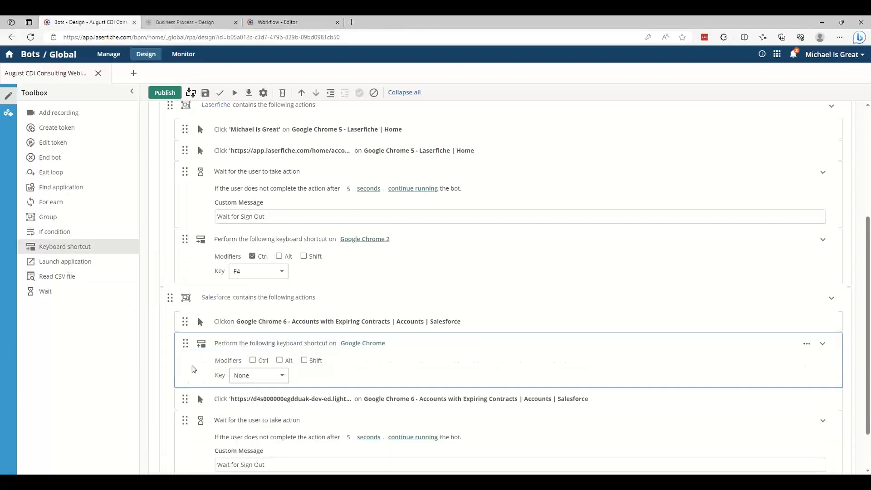
scroll(194, 349, down, 2)
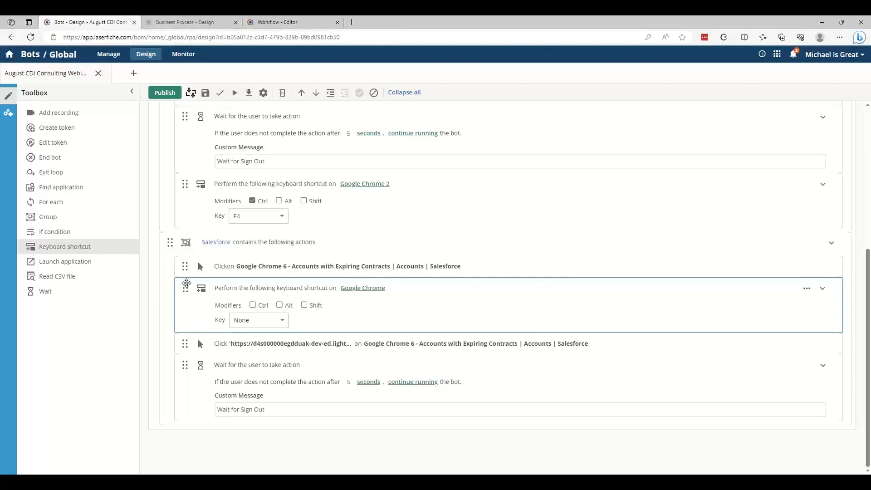
drag(186, 284, 195, 420)
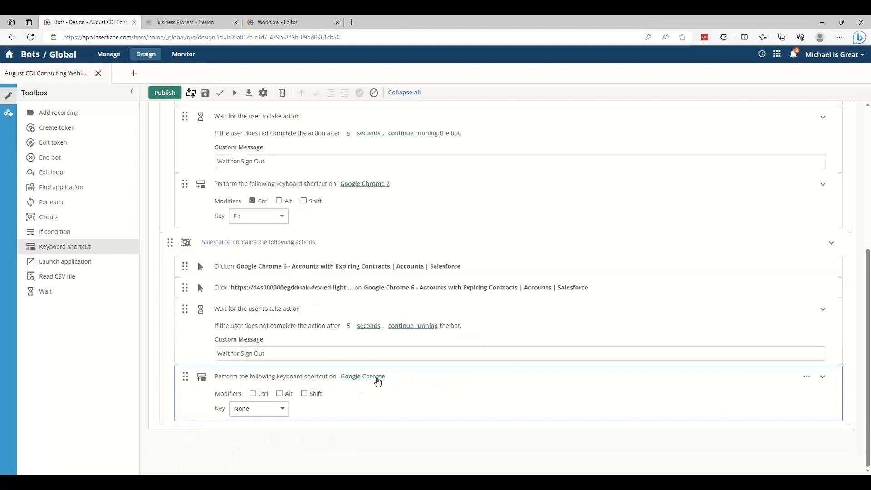
Set the Salesforce group's keyboard shortcut to the Ctrl modifier with the F4 key
click(262, 409)
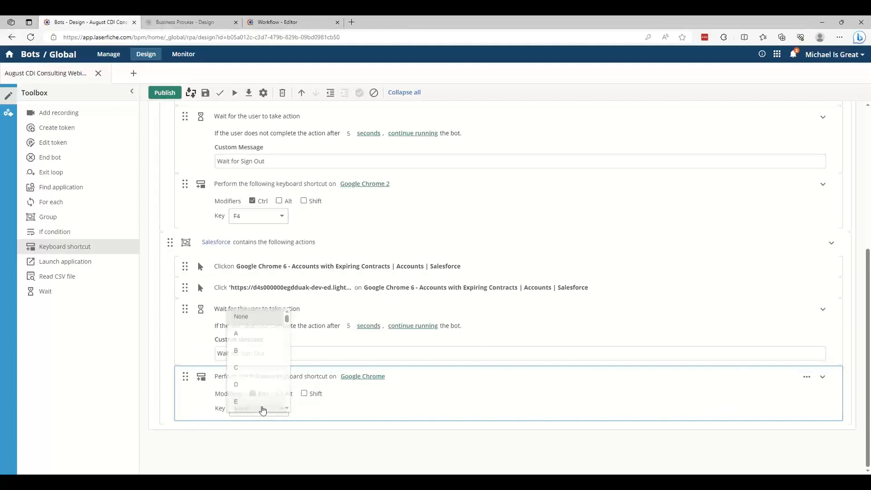
scroll(262, 399, down, 10)
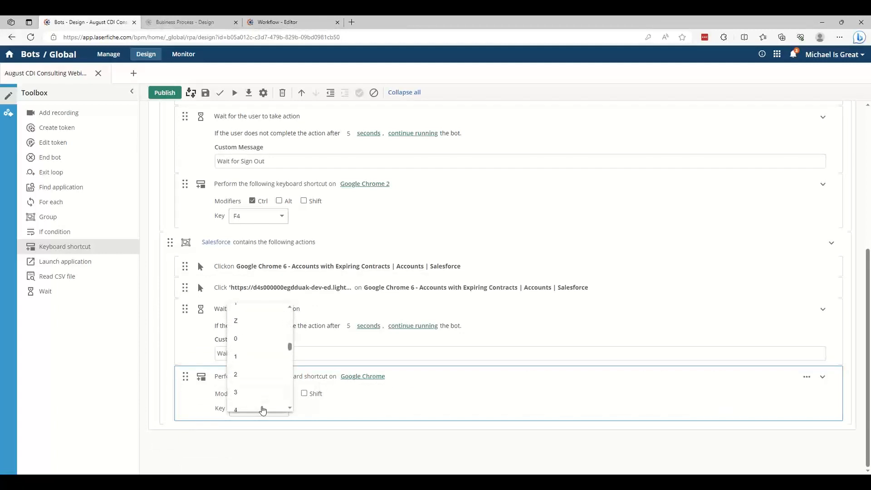
scroll(263, 399, down, 2)
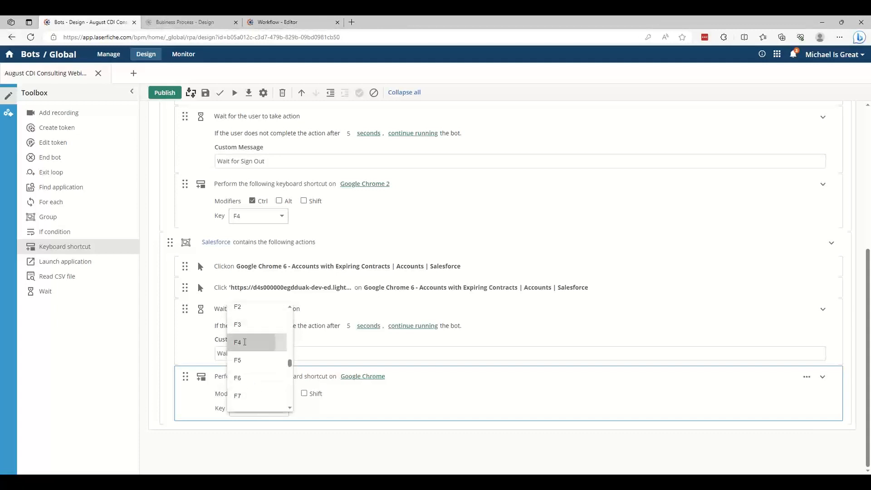
click(241, 341)
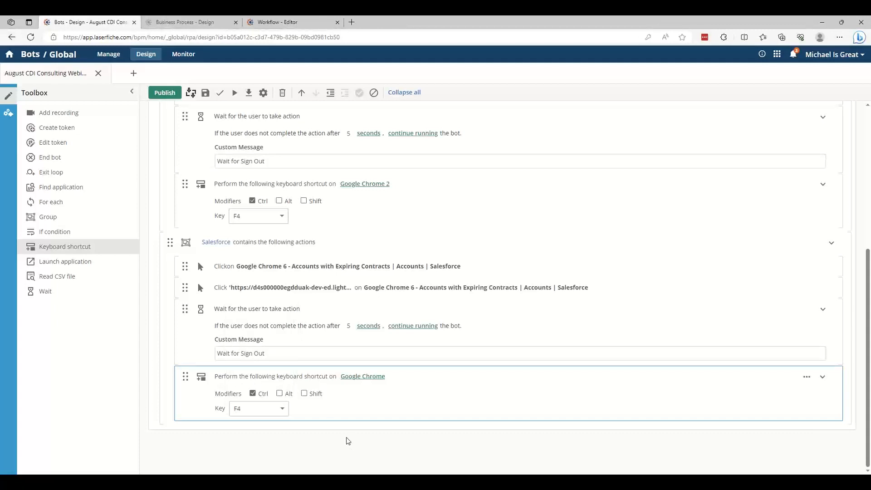
scroll(347, 441, up, 1)
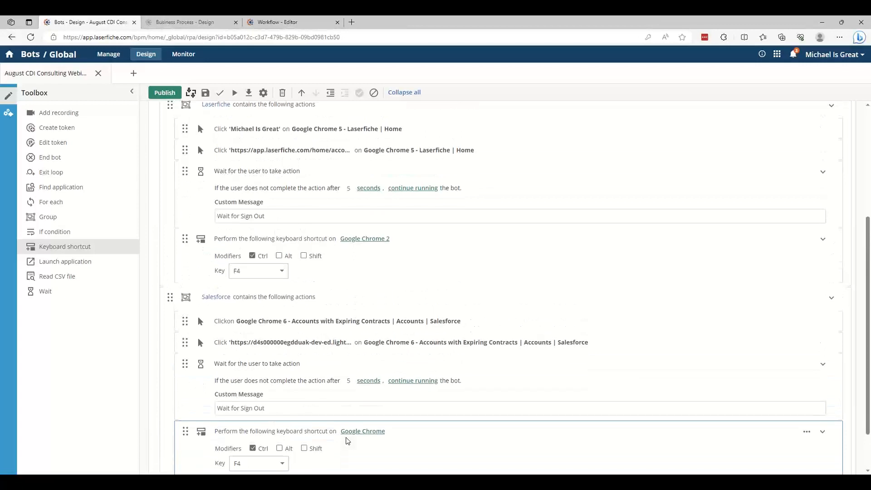
scroll(347, 439, up, 3)
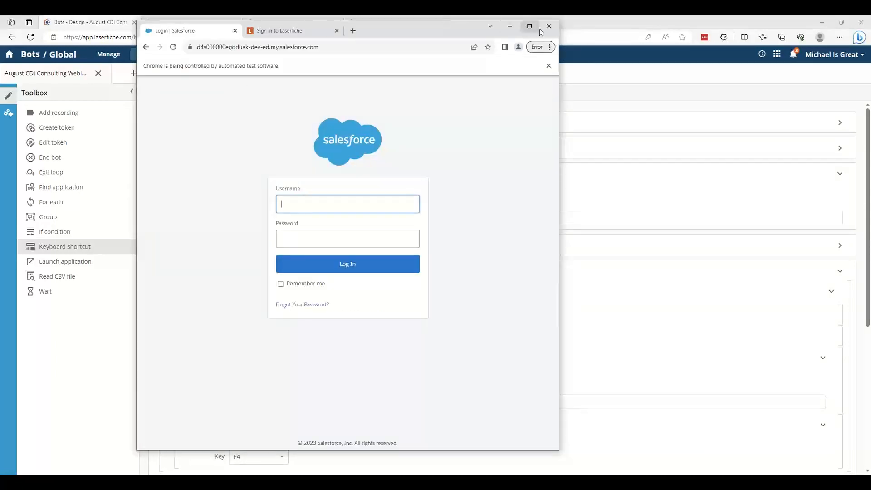
Test the bot with each For Each activity run only on the first token value, and publish the bot
click(544, 29)
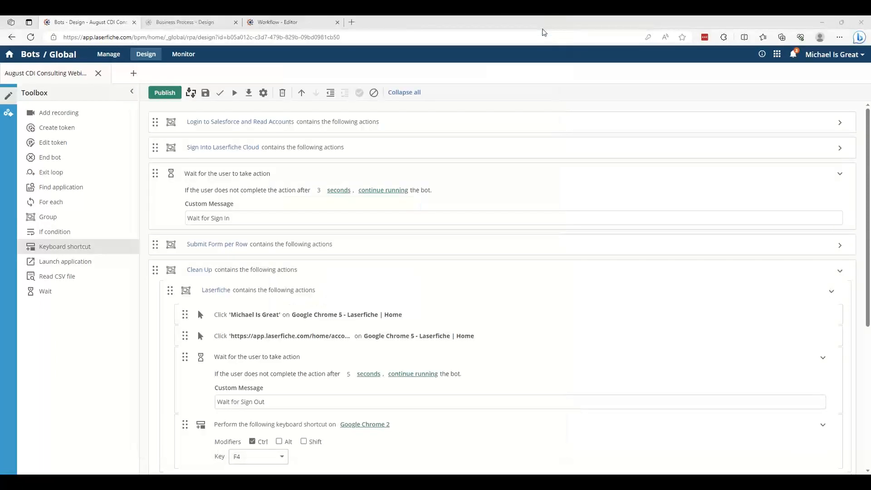
click(235, 95)
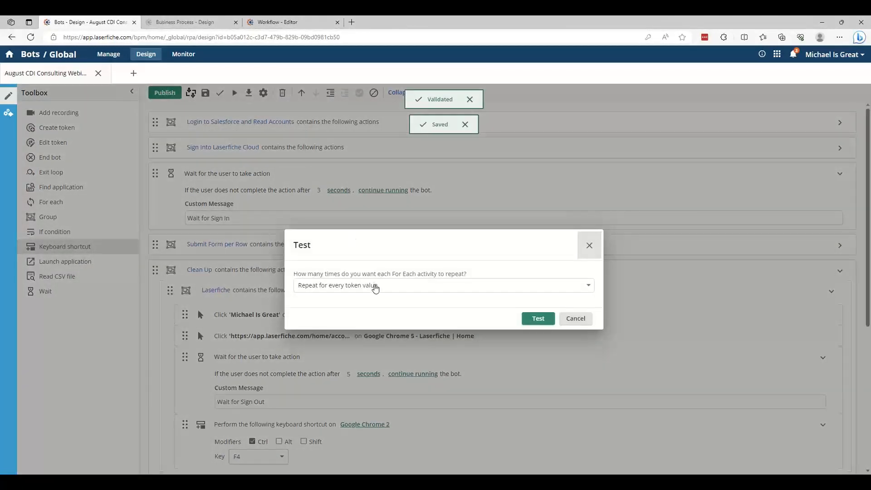
click(375, 286)
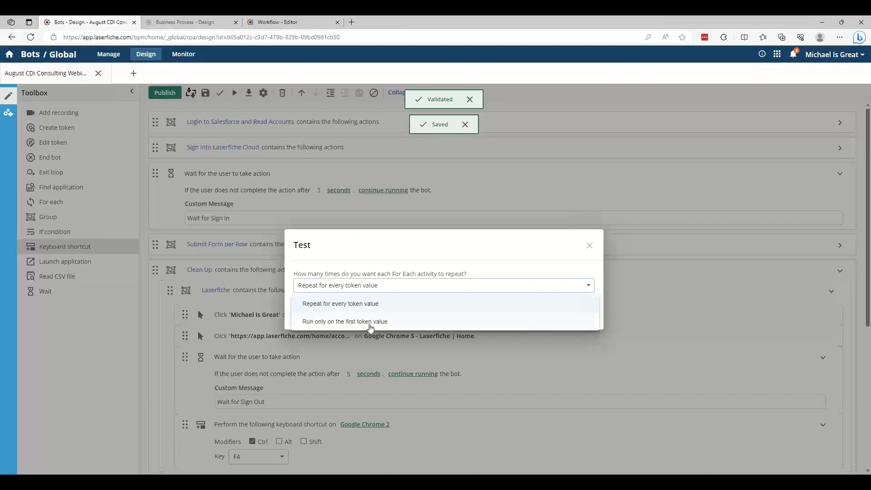
click(370, 322)
click(534, 320)
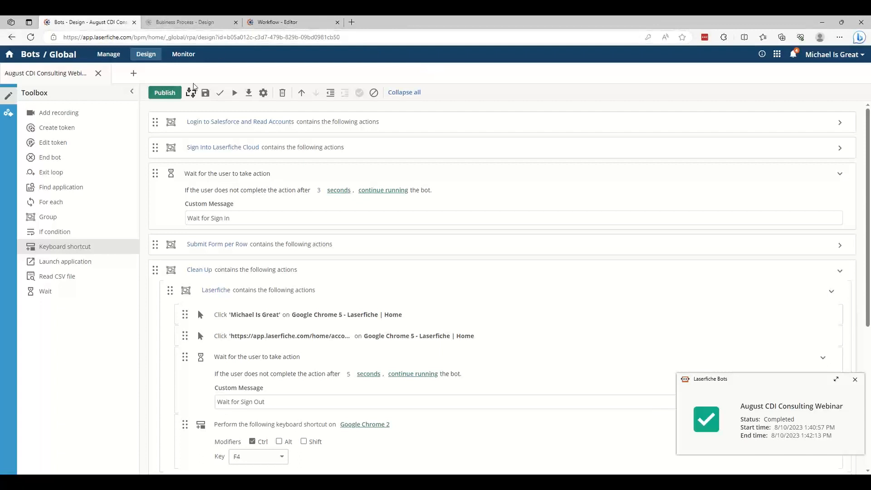
click(167, 94)
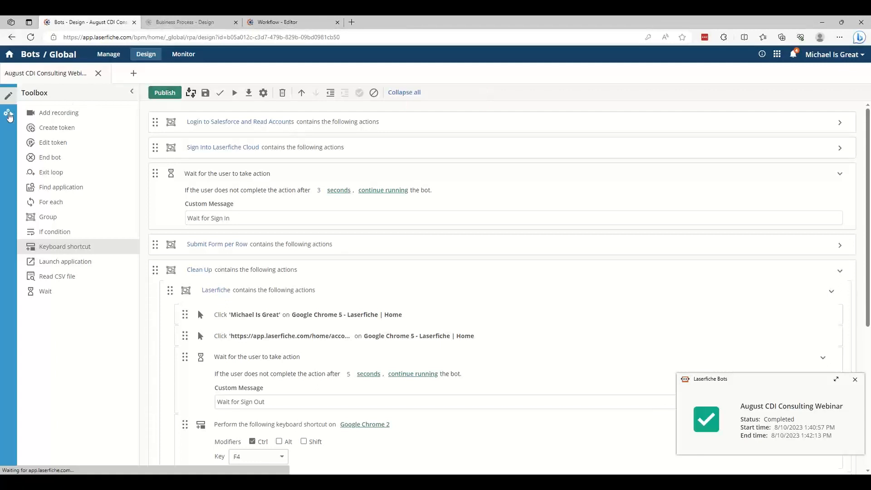
Begin a new starting event for the bot and compare its event types, leaving Schedule selected
click(9, 115)
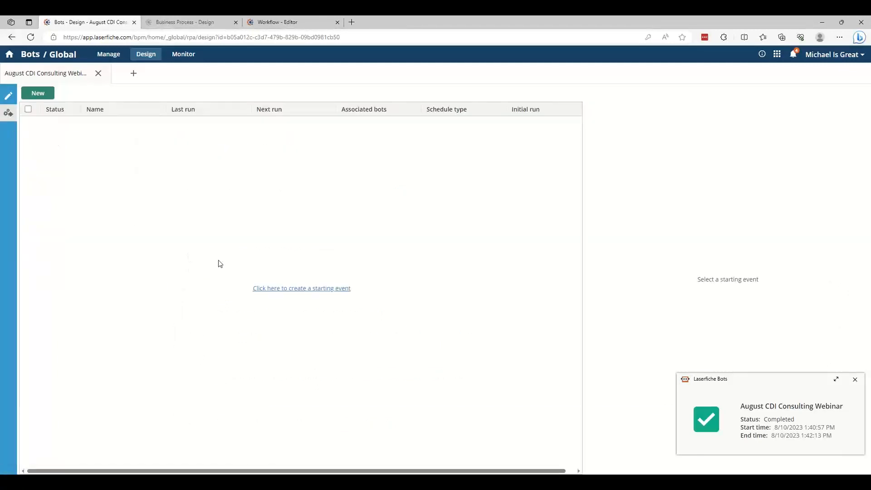
click(262, 289)
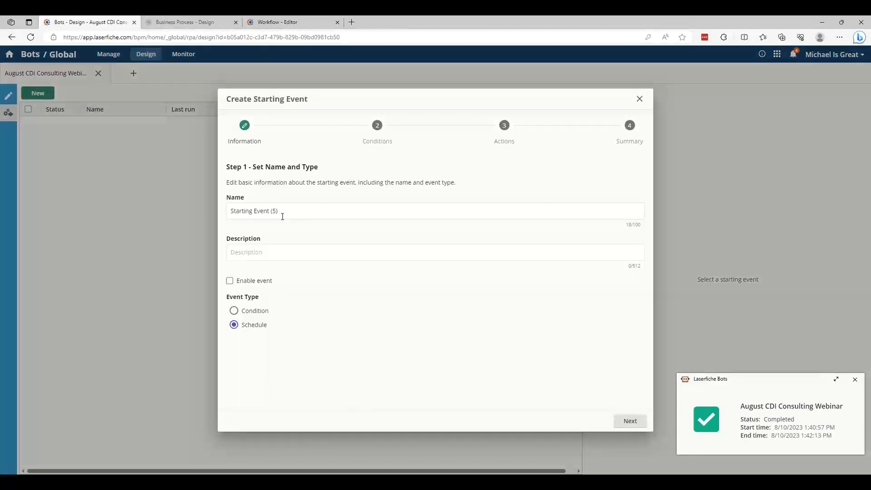
click(248, 314)
click(249, 327)
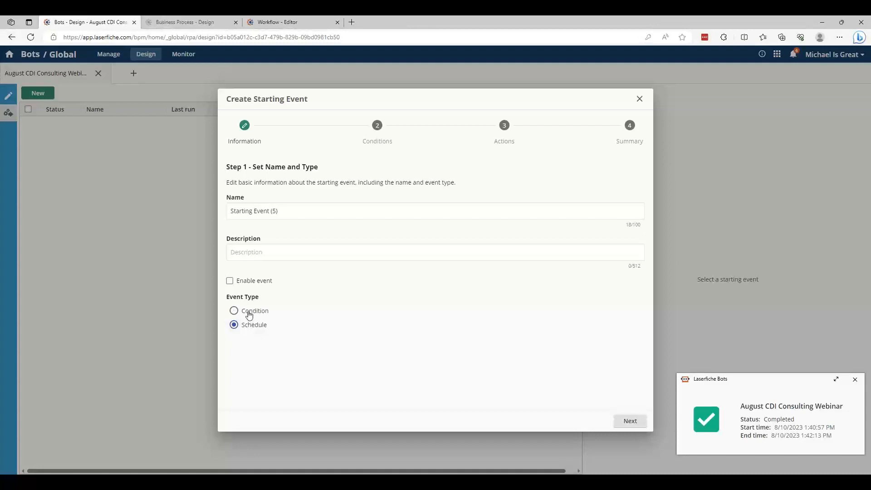
Try the Condition event type for the starting event and view its condition settings
click(249, 312)
click(375, 127)
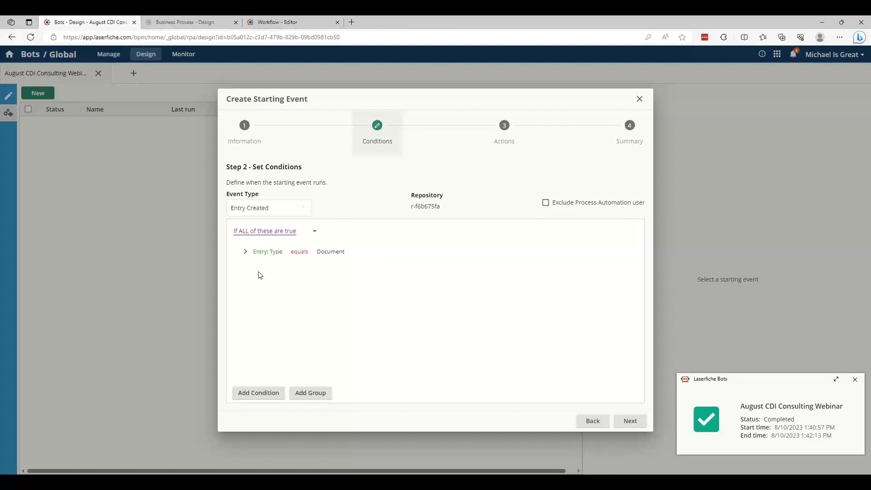
click(243, 134)
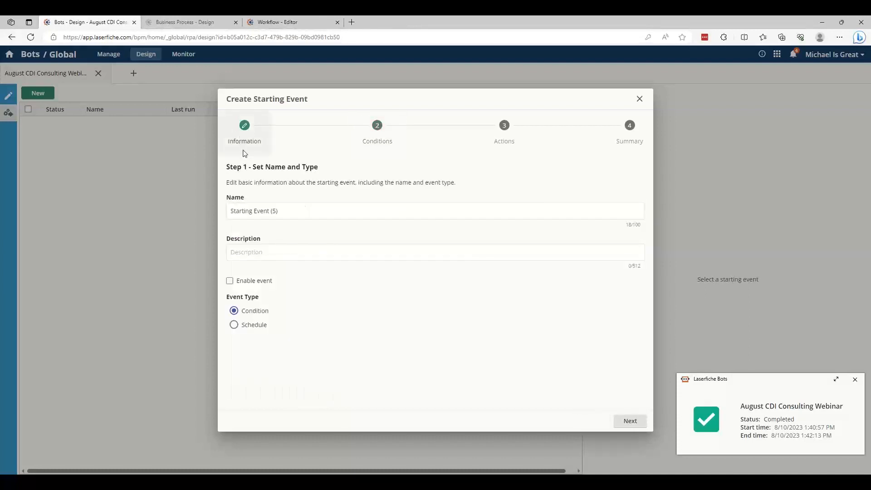
Set the starting event's type to Schedule and review the repeat options, keeping Never
click(257, 330)
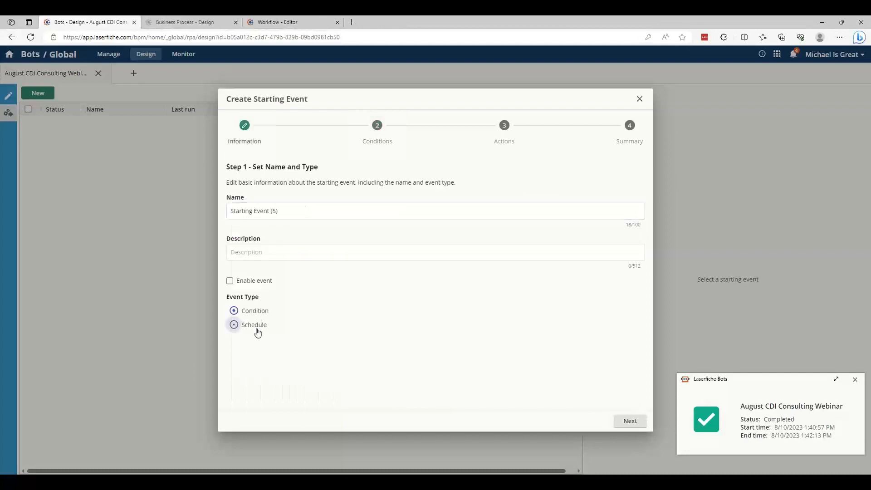
click(376, 133)
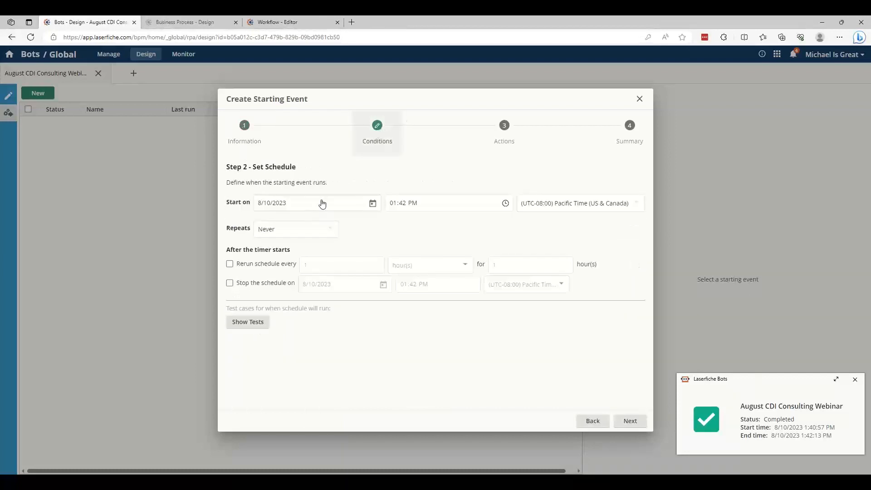
click(328, 232)
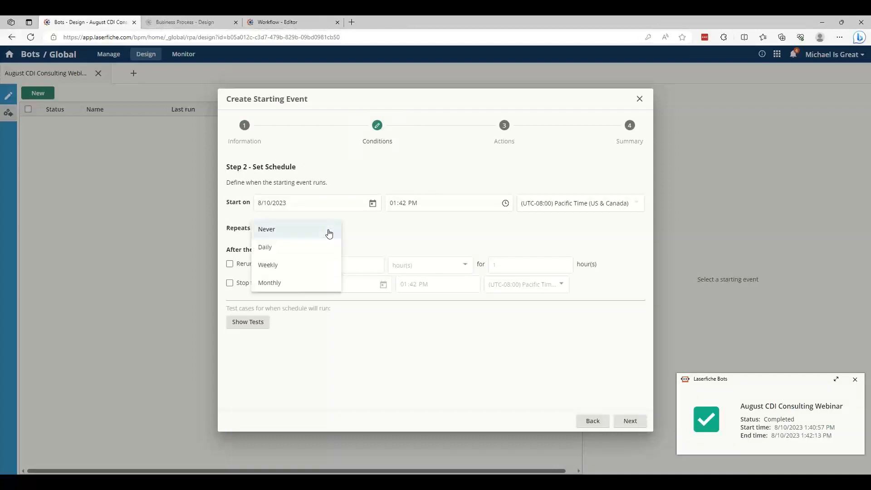
click(403, 232)
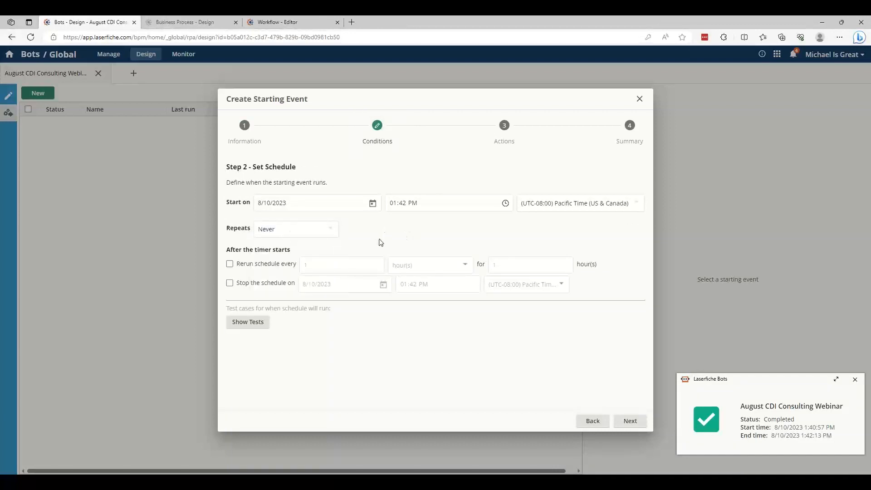
Set the starting event's action to invoke the bot August CDI Consulting Webinar
click(501, 129)
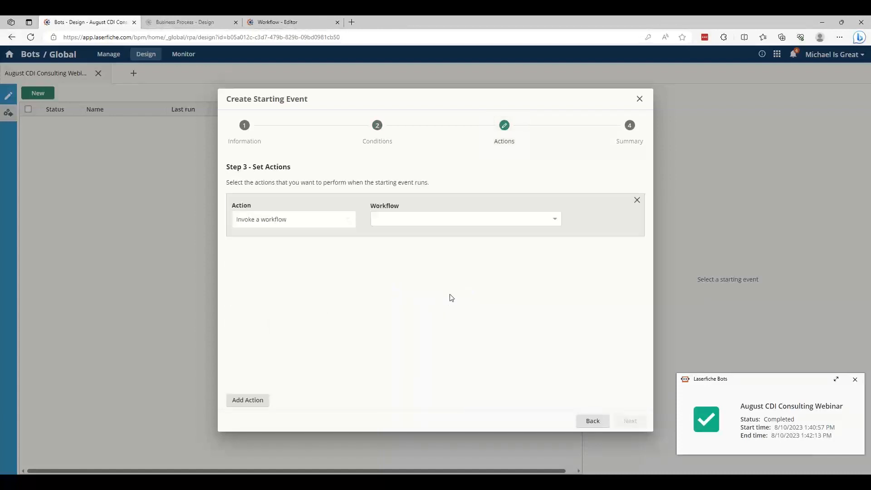
click(311, 225)
click(304, 241)
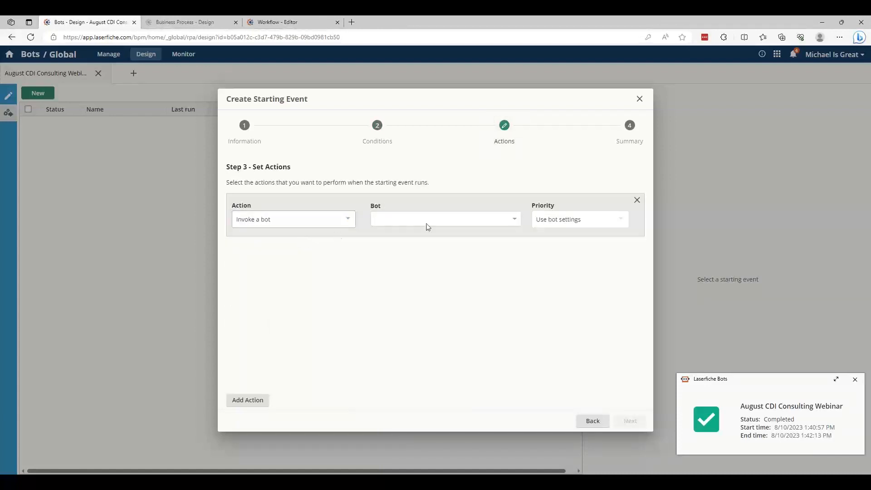
click(455, 220)
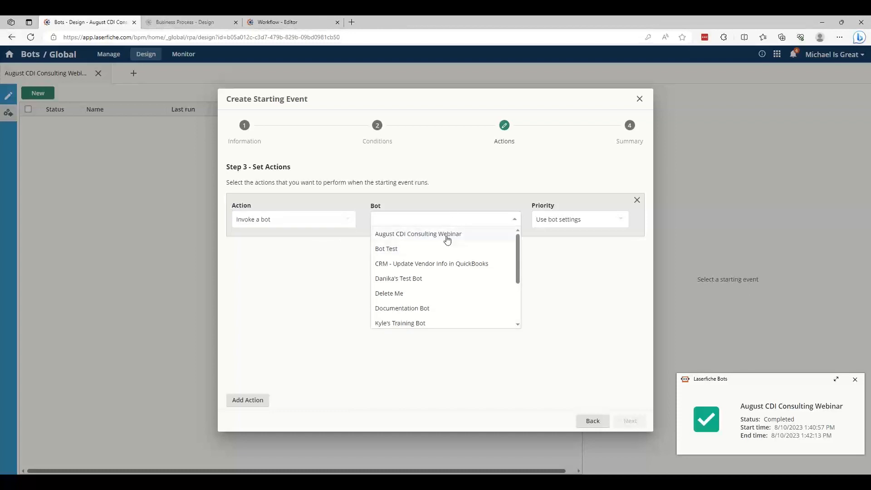
click(449, 234)
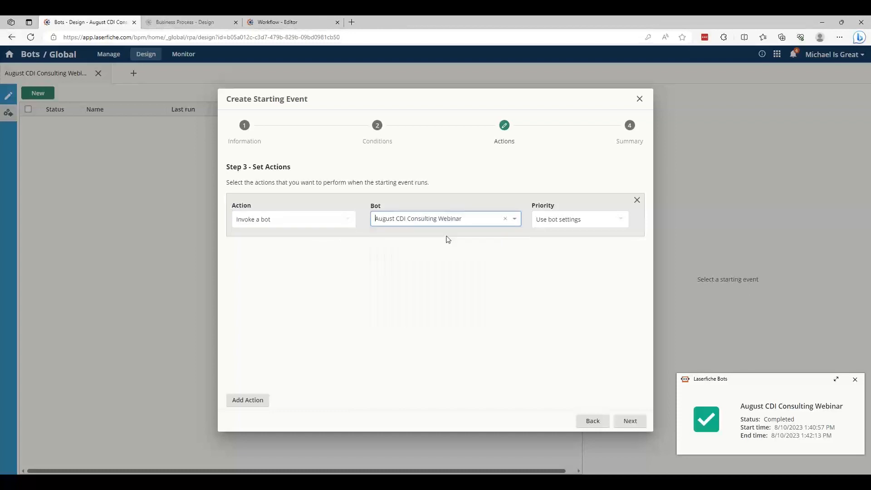
click(474, 243)
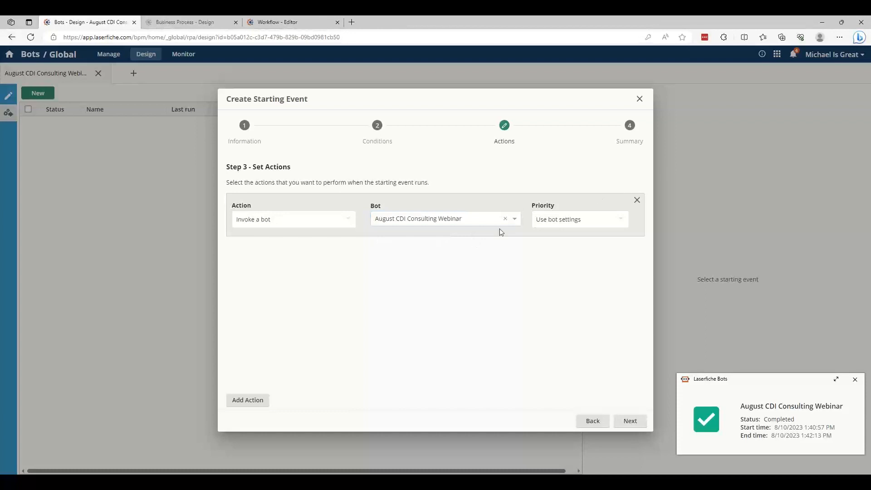
Finish creating the starting event from its summary and dismiss the bot's test run notification
click(628, 421)
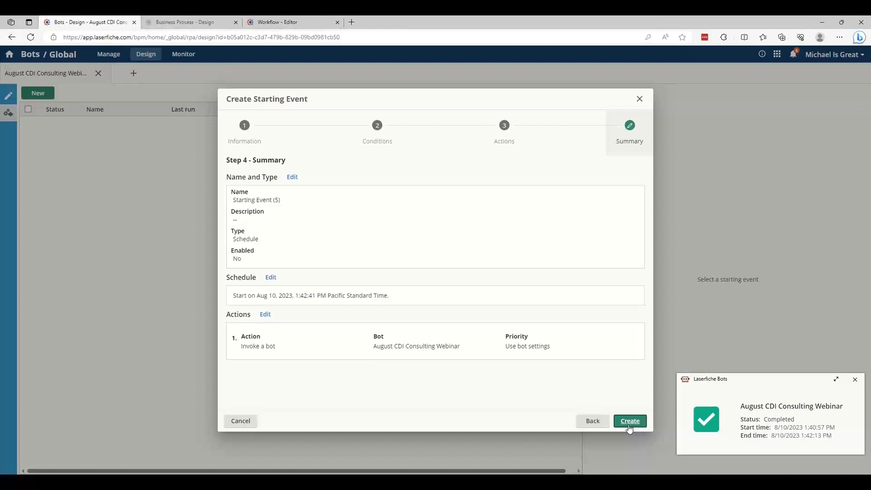
right_click(629, 426)
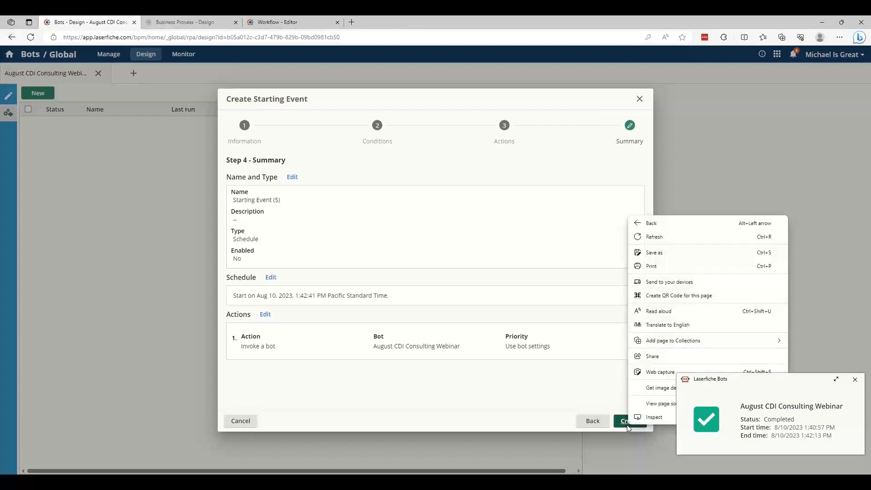
click(623, 421)
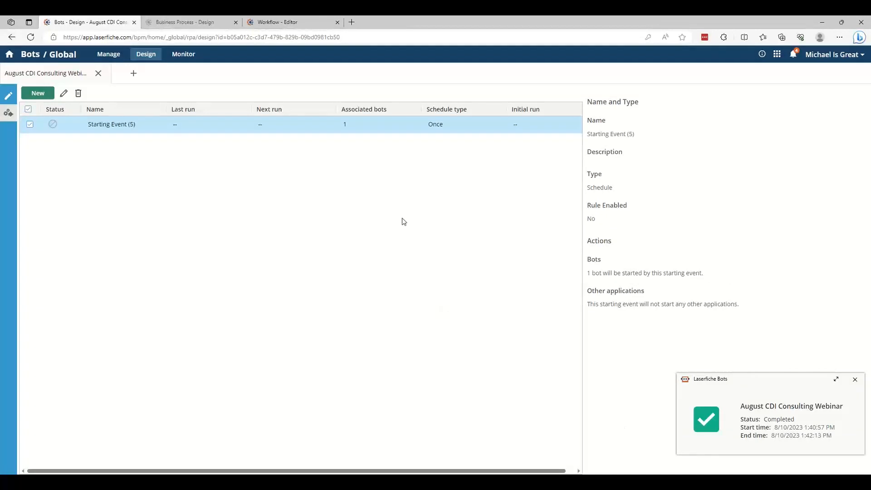
click(854, 380)
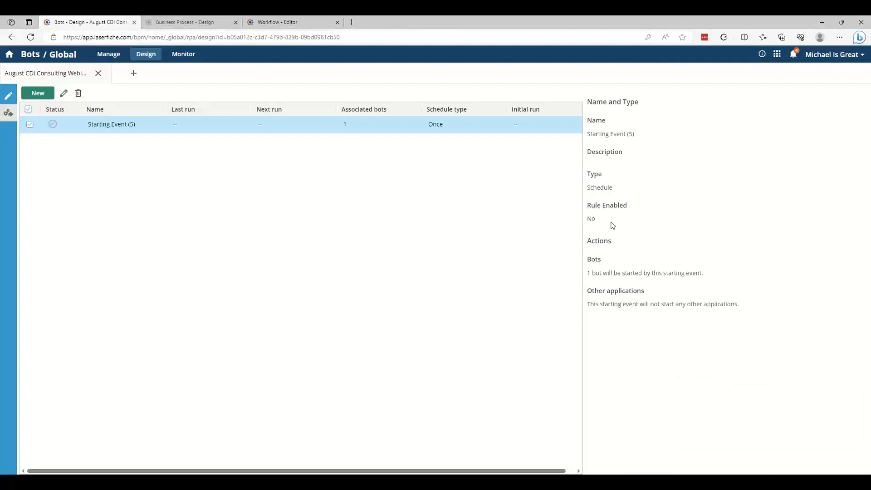
Run the August CDI Consulting Webinar bot on the remote agent from the list of all bots
click(8, 97)
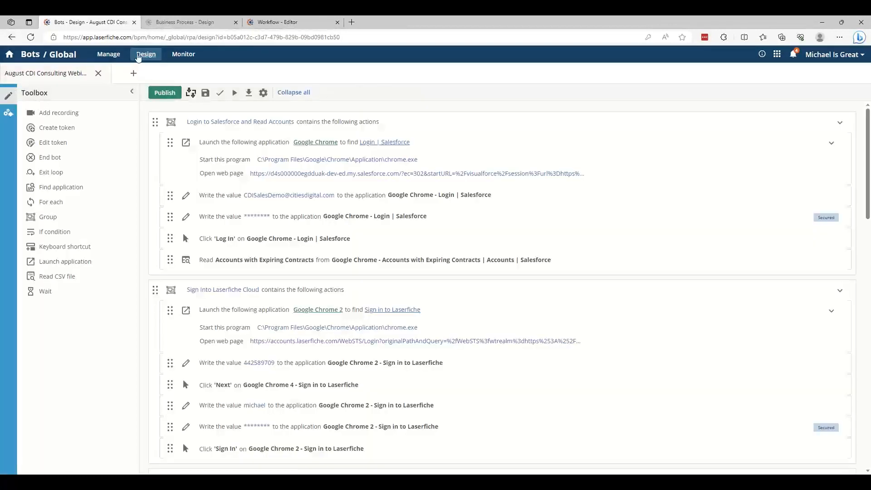
click(108, 54)
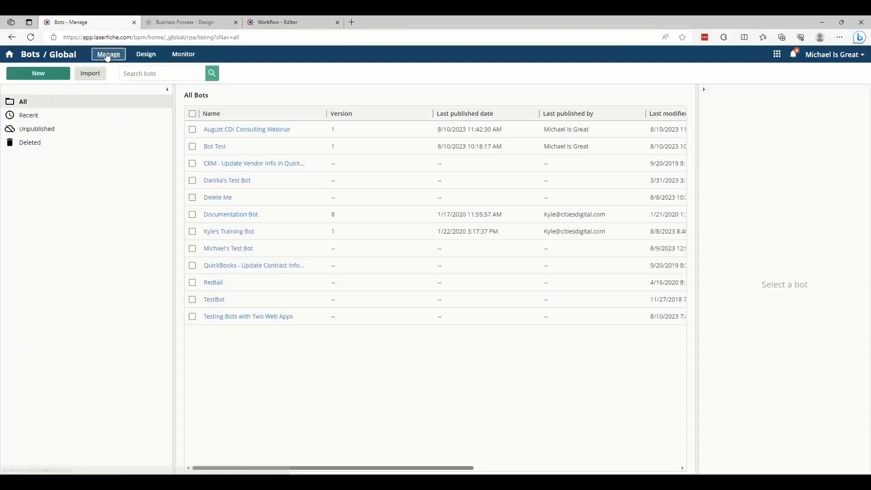
click(399, 130)
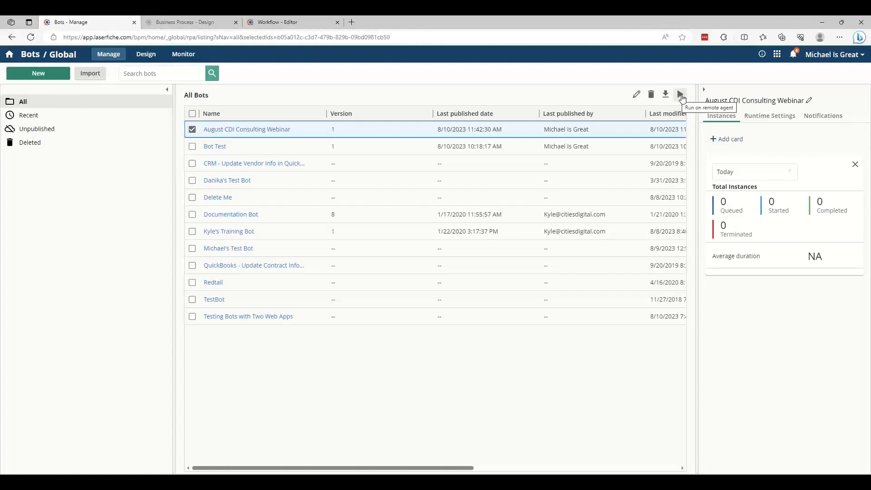
click(680, 95)
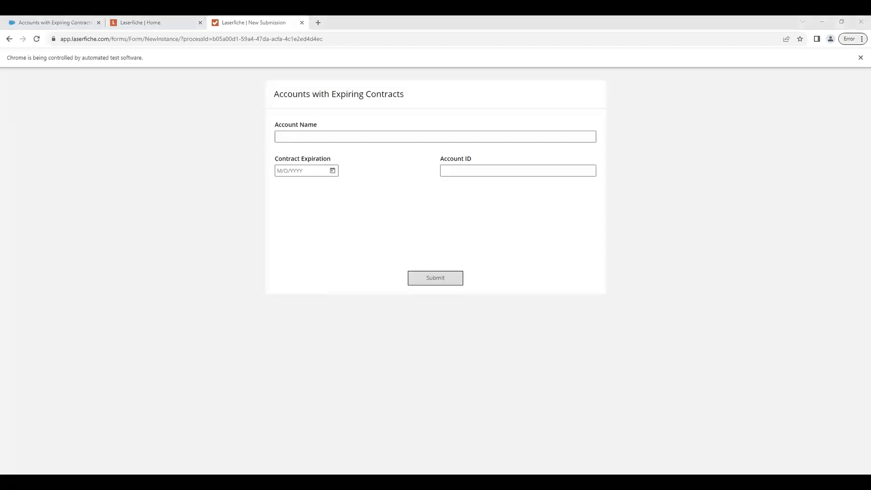
text(Lamp, Love - 986994Edit Account Name: Item 19869949/3/2020)
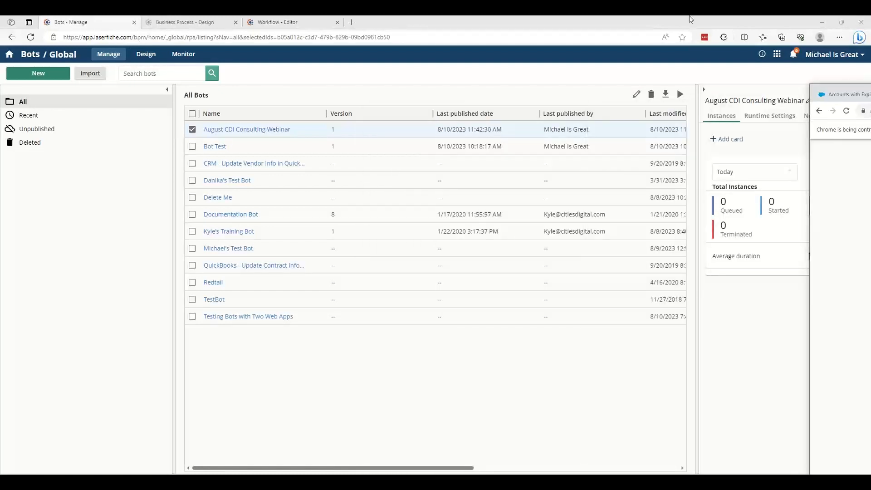
Return to the bot list, refresh it and check today's instance counts for August CDI Consulting Webinar
click(629, 20)
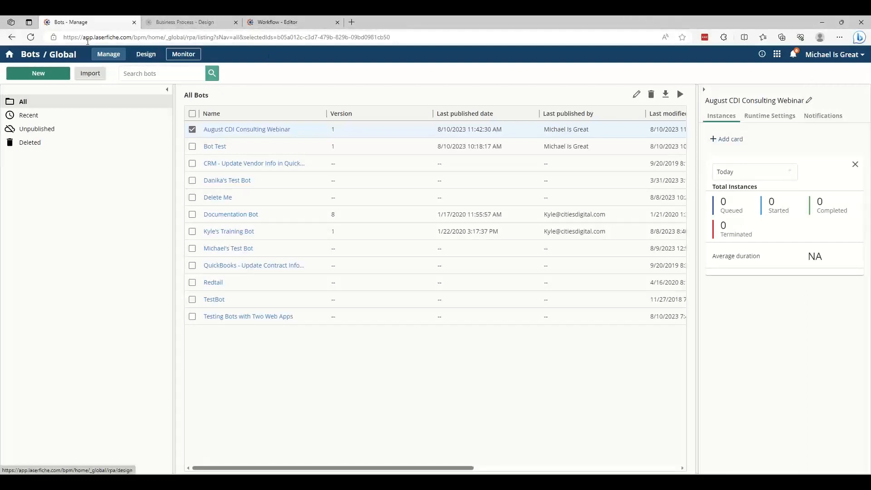
click(31, 37)
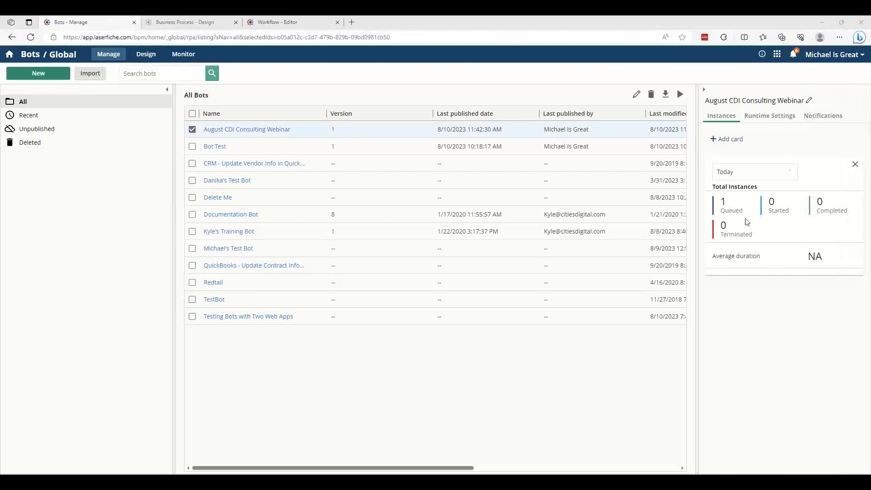
click(725, 206)
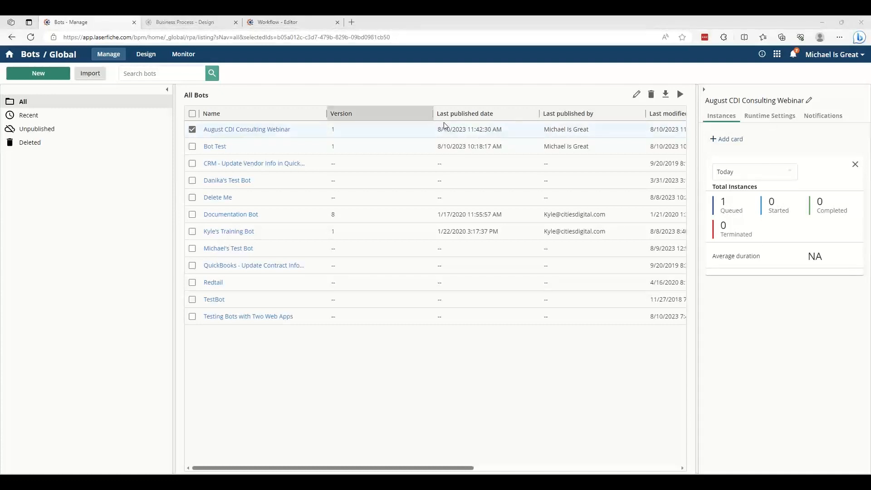
Examine the history and the input and output values of the August CDI Consulting Webinar instance in the bot monitor
click(181, 58)
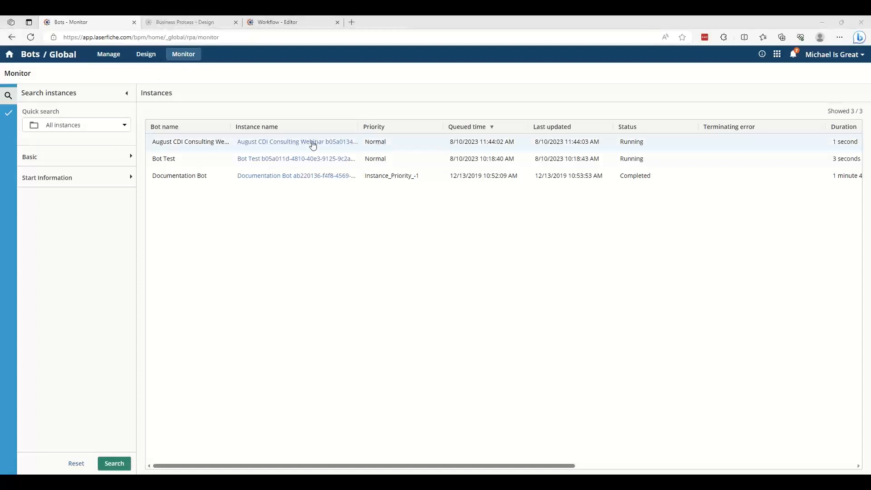
click(272, 142)
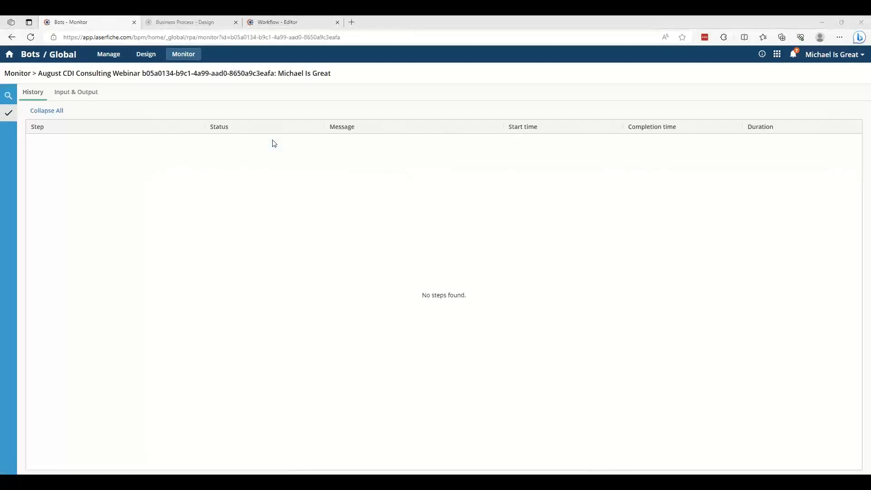
click(84, 92)
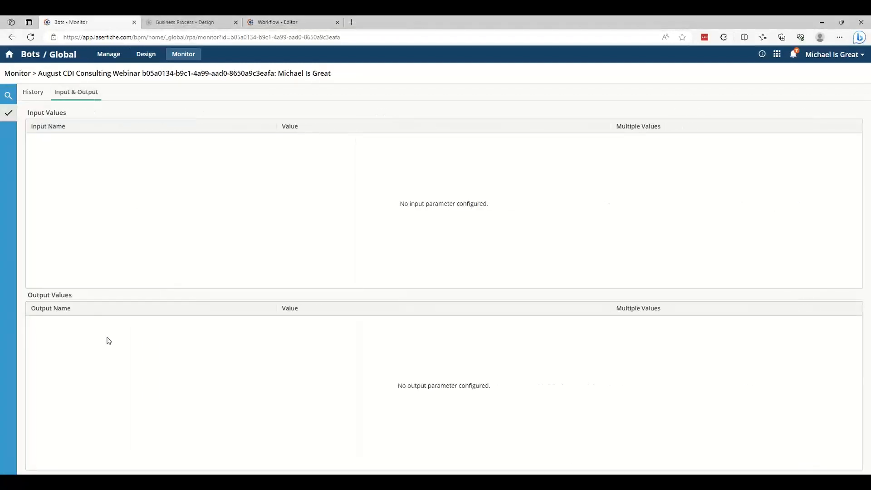
click(43, 93)
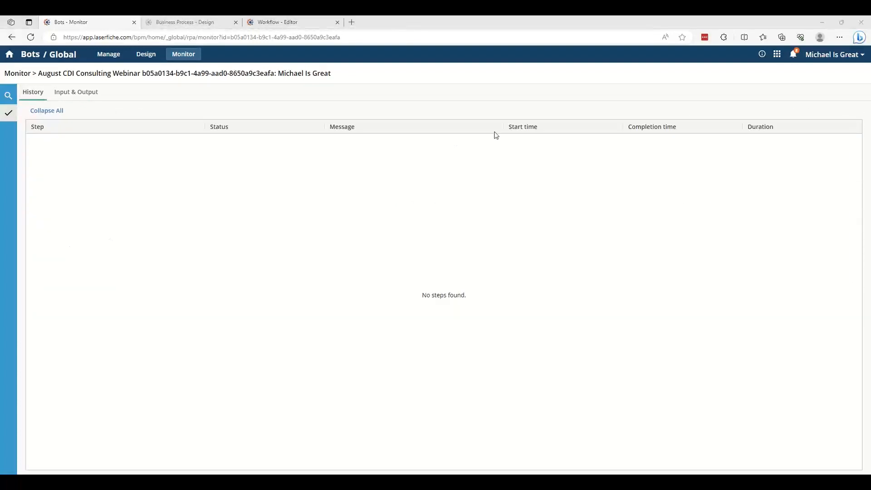
click(9, 96)
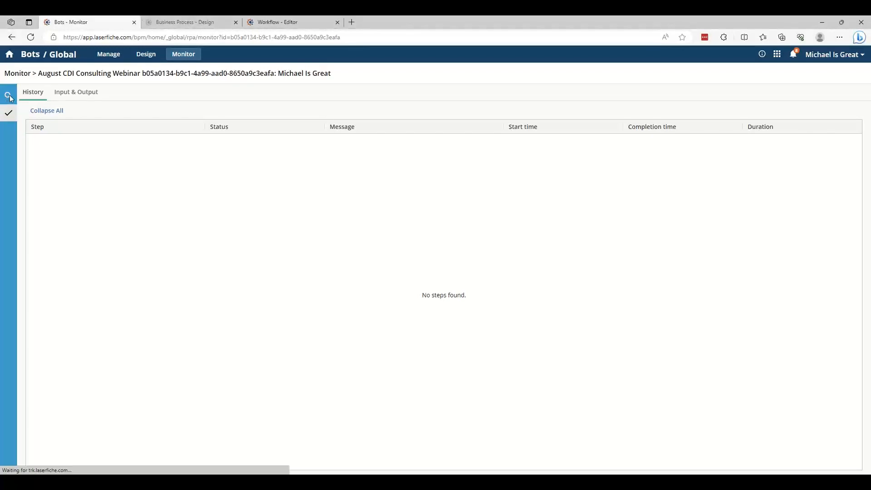
Check the status of the August CDI Consulting Webinar instance in the bot monitor list and move the bot's Chrome window aside
click(194, 139)
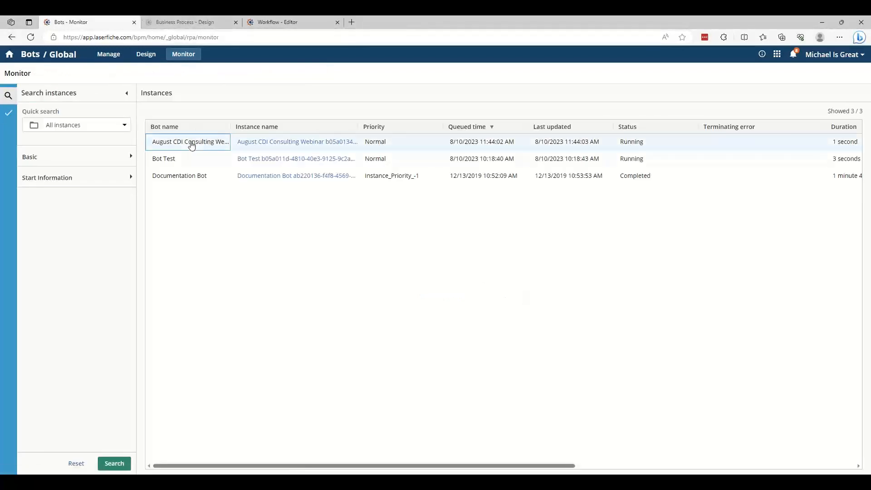
click(719, 144)
right_click(719, 144)
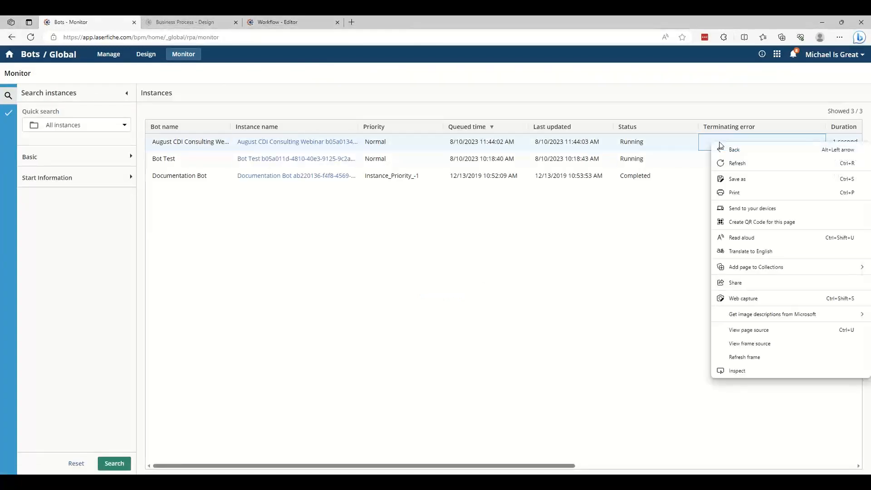
click(615, 291)
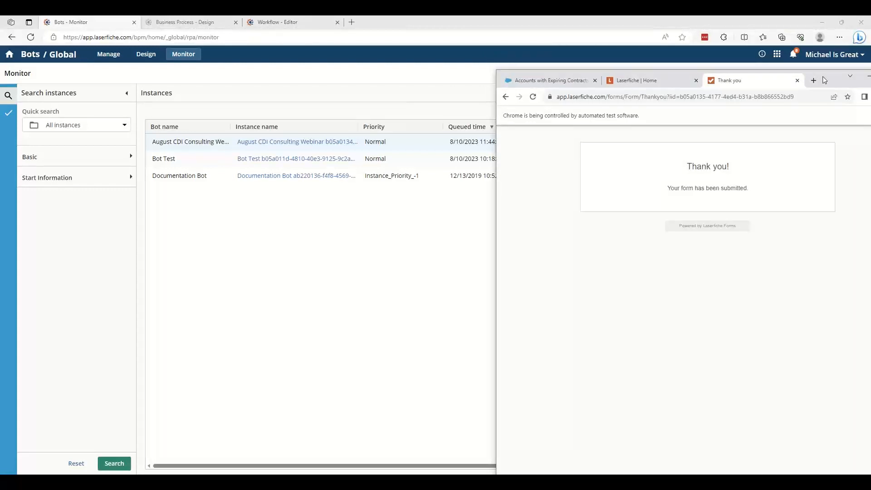
drag(822, 81, 659, 68)
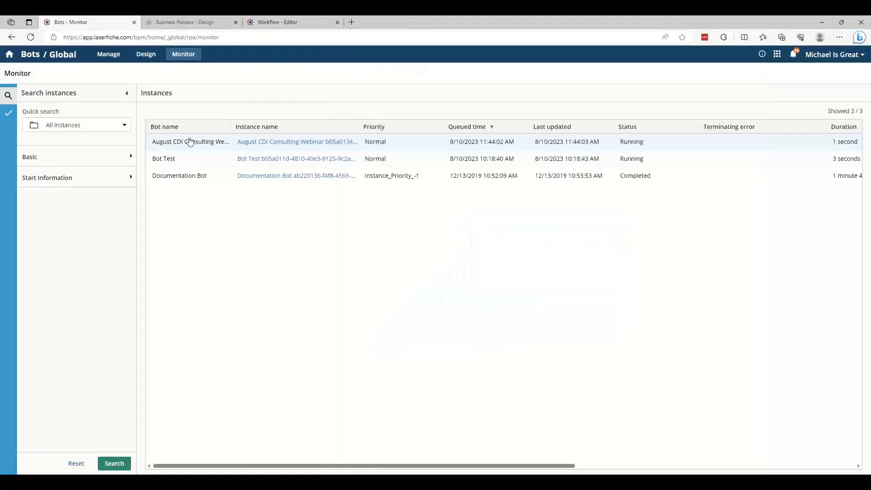
Examine the full step history of the August CDI Consulting Webinar instance, from initialization through Clean Up
click(290, 143)
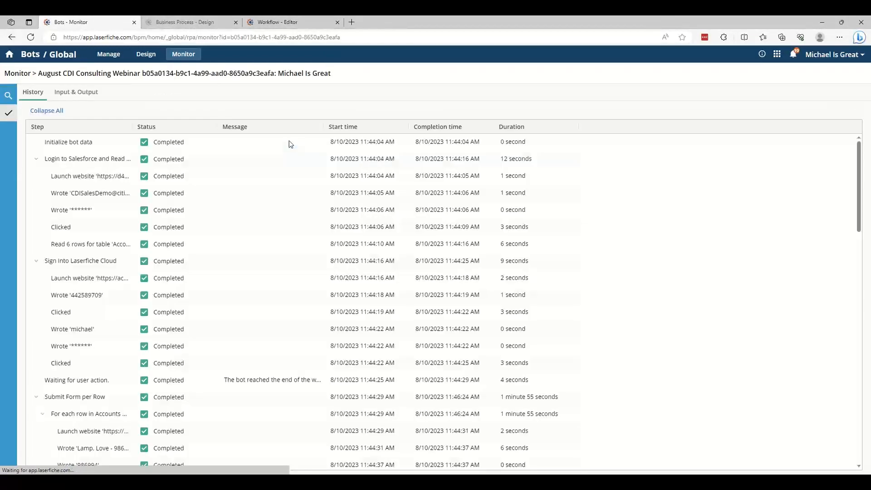
scroll(474, 182, down, 3)
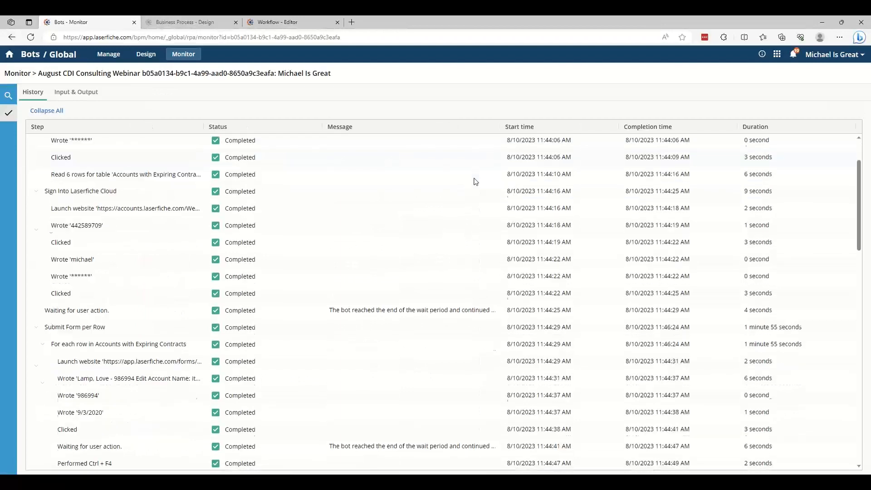
scroll(474, 182, down, 1)
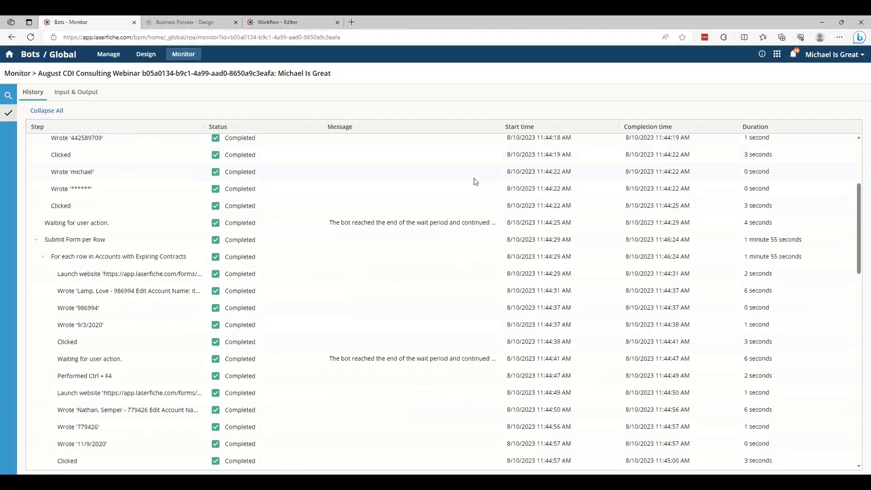
scroll(763, 312, down, 2)
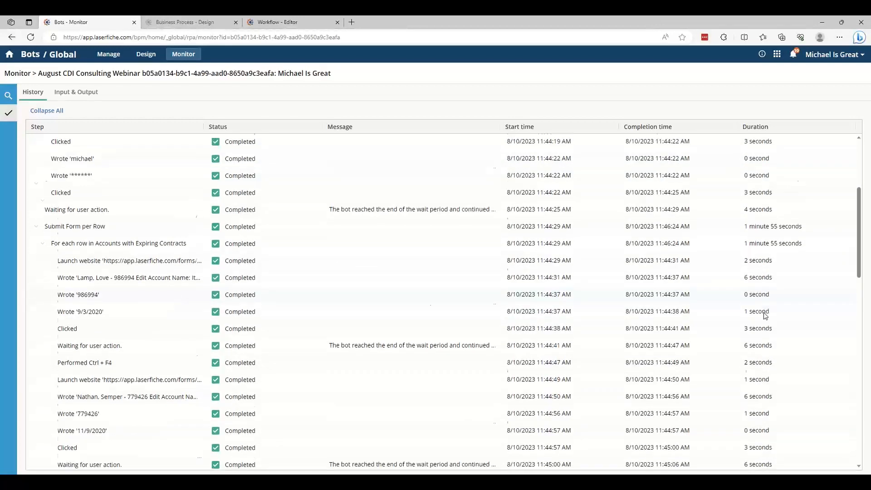
scroll(763, 312, down, 7)
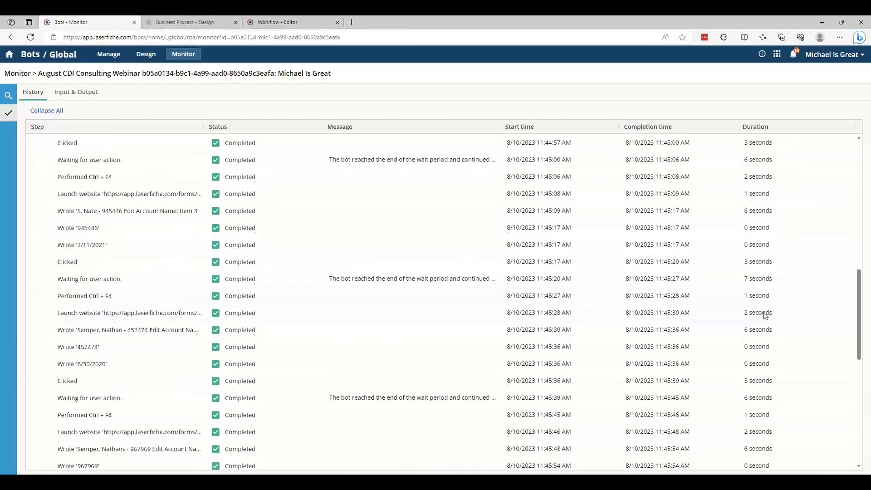
scroll(763, 312, down, 7)
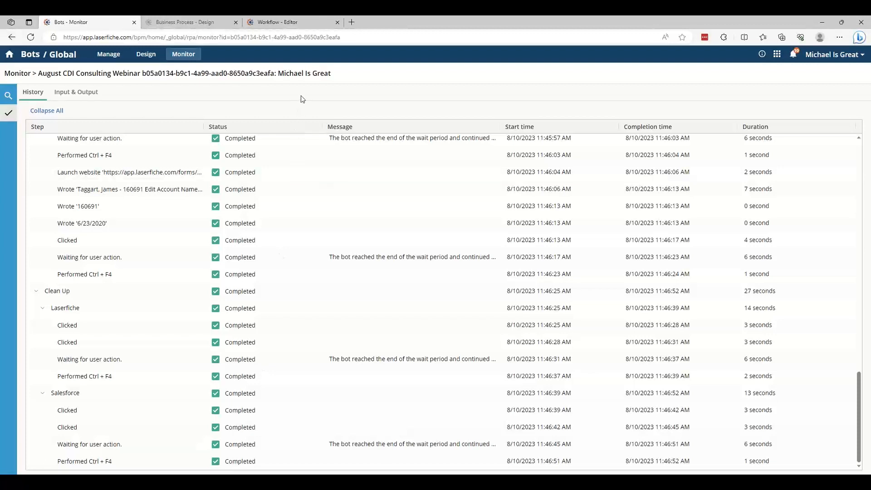
In the Start Bot Demo workflow, set the Invoke Bot activity to the August CDI Consulting Webinar bot
click(286, 25)
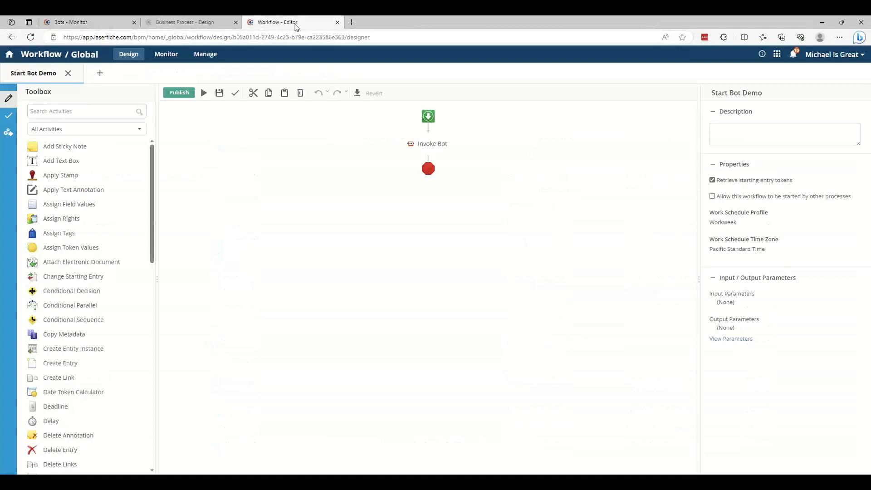
click(444, 149)
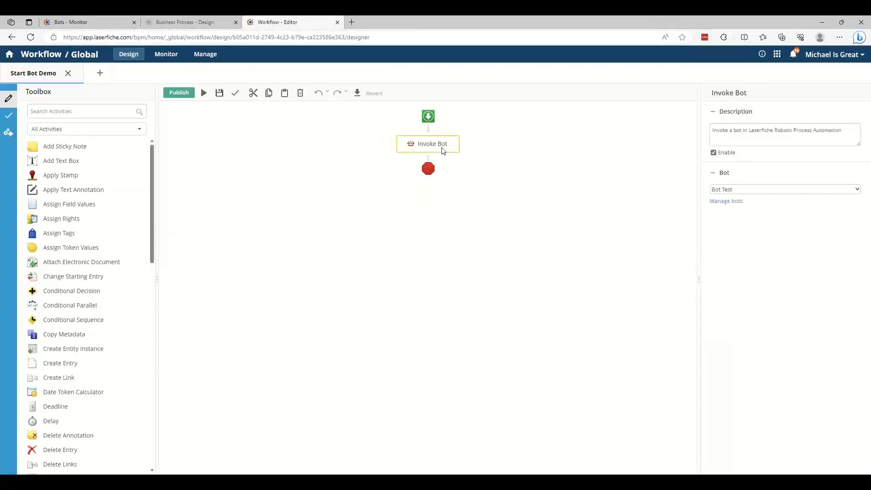
click(730, 192)
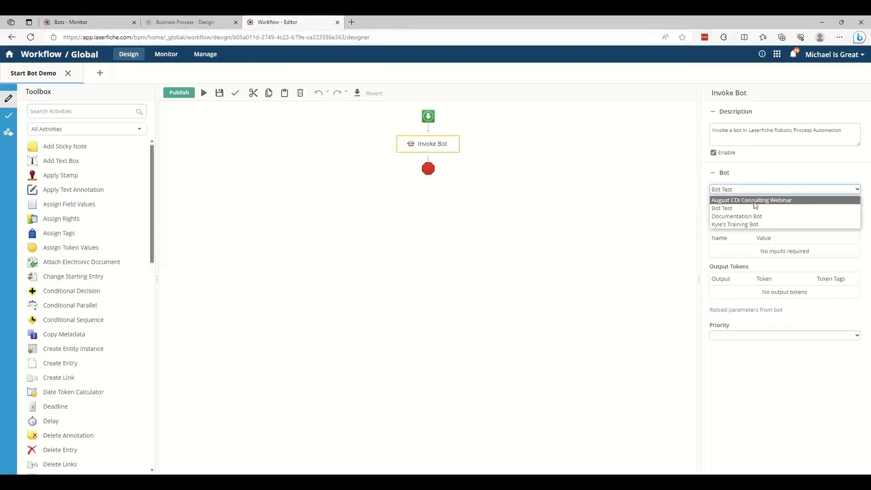
click(753, 197)
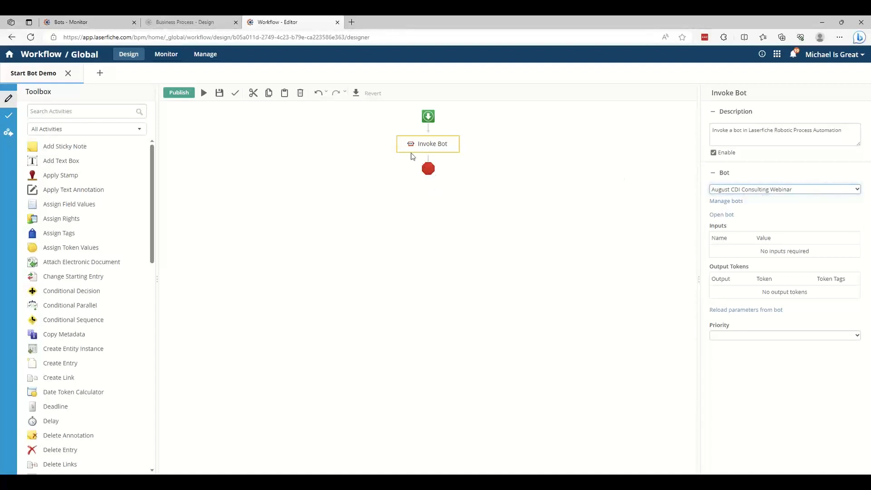
drag(152, 168, 159, 282)
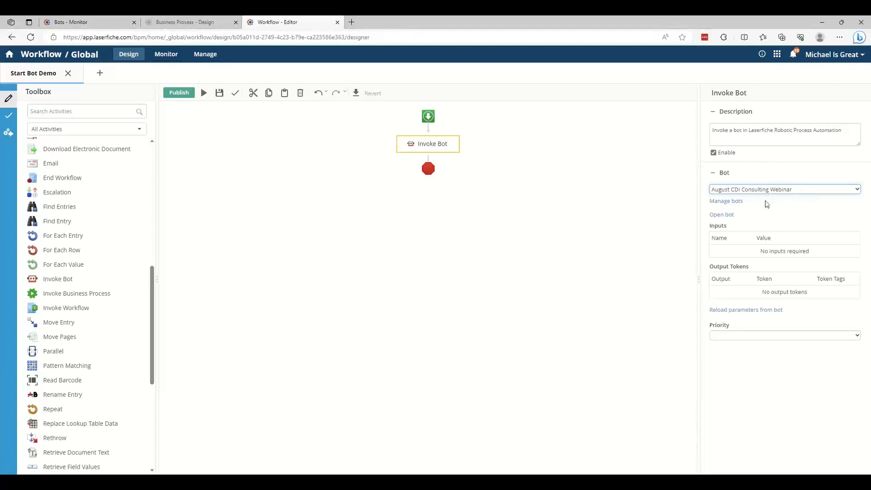
Set the Invoke Bot priority to Use bot settings, and save and publish the Start Bot Demo workflow
click(742, 336)
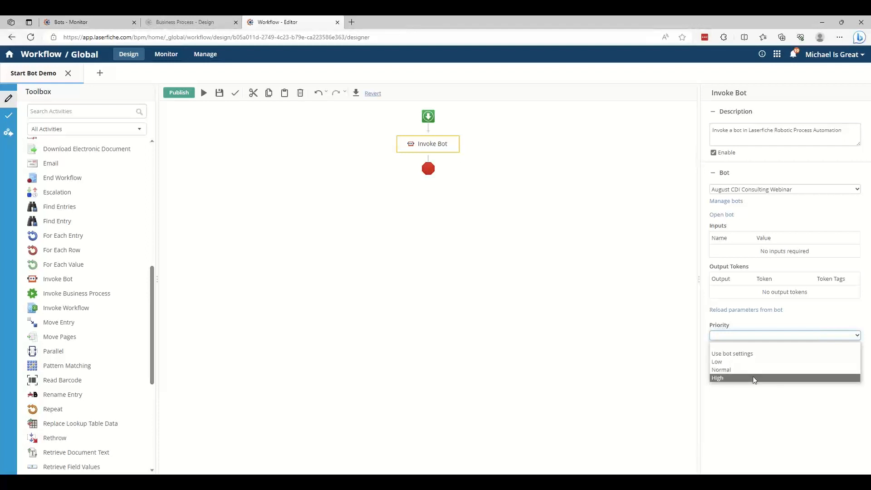
click(745, 356)
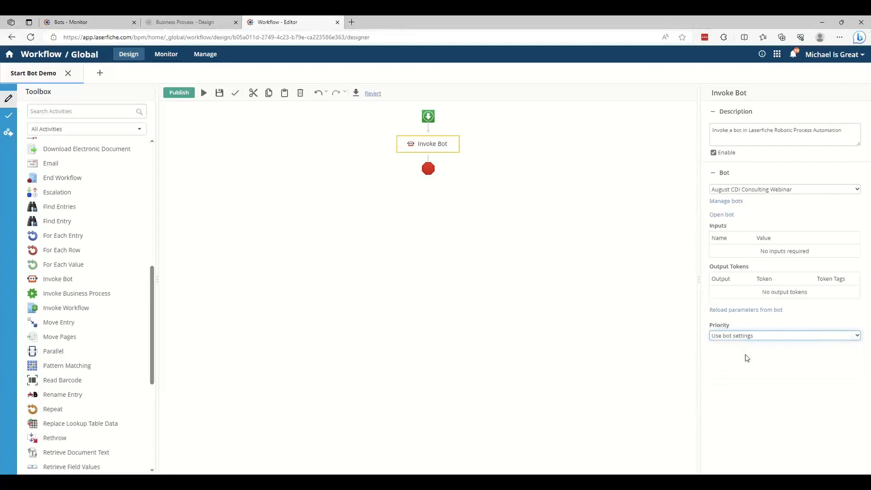
click(220, 93)
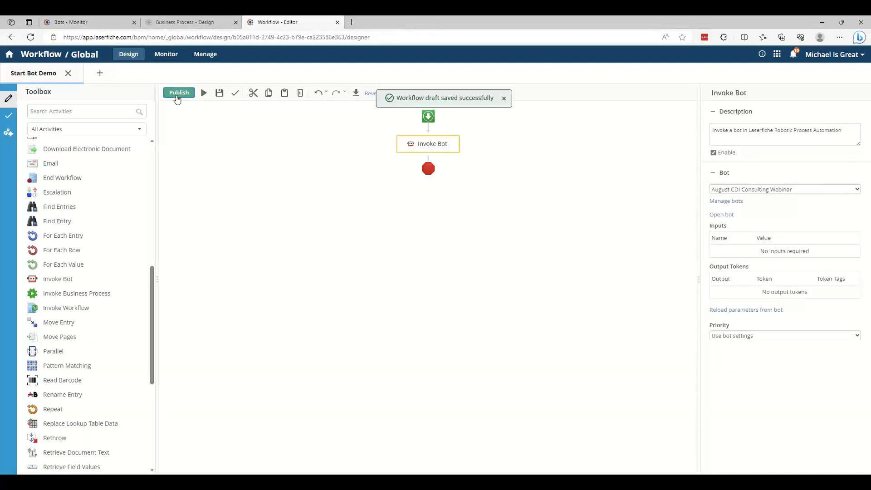
click(177, 98)
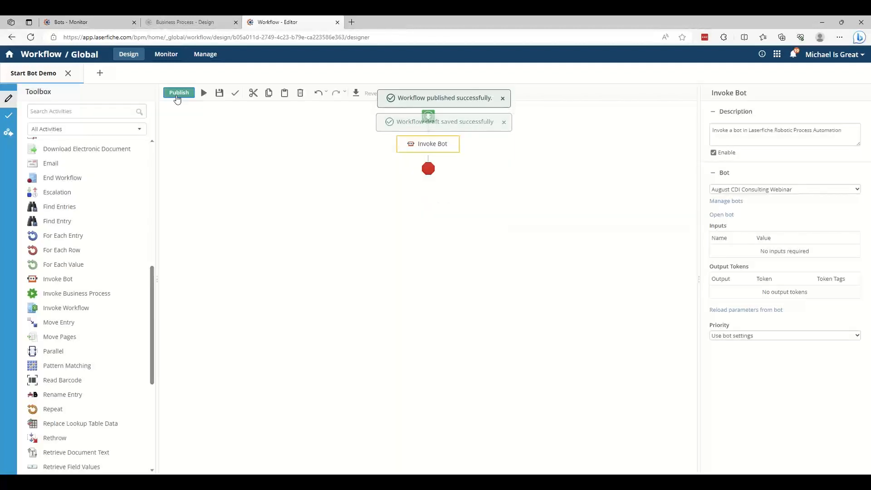
Run the Start Bot Demo workflow without a starting entry or initiator, and move the bot's Chrome window out of the way
click(204, 93)
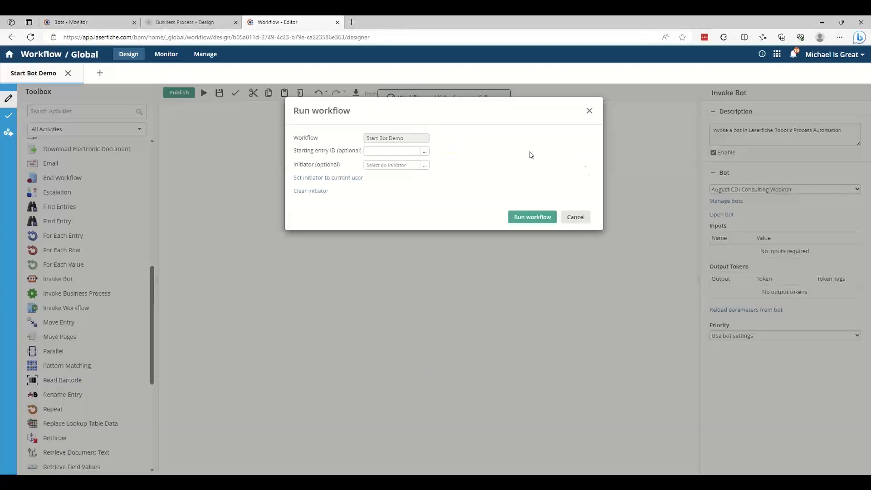
click(548, 217)
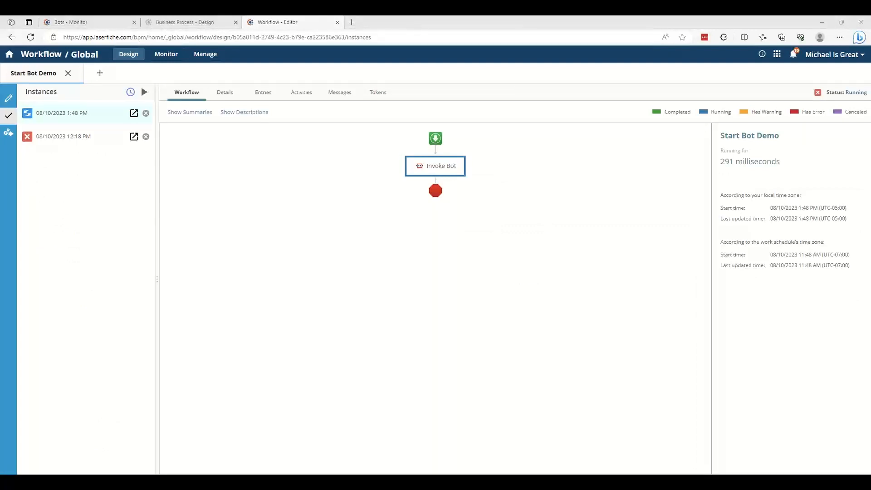
drag(0, 28, 525, 43)
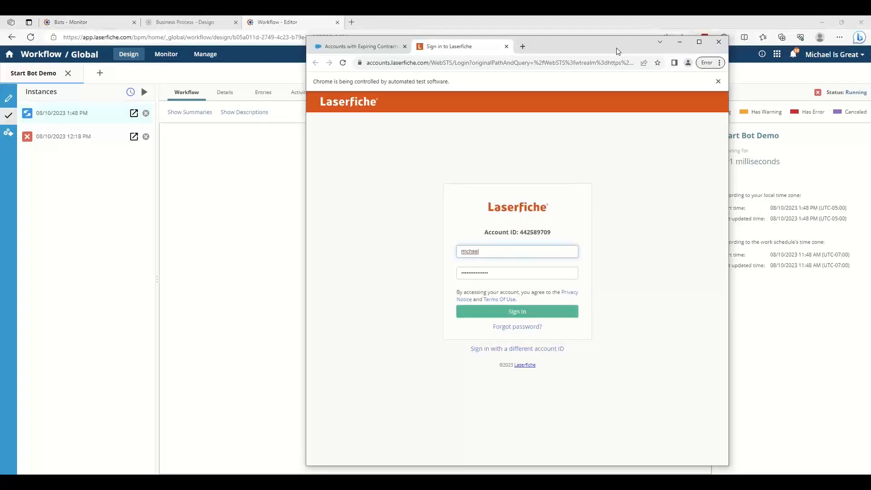
drag(630, 48, 870, 39)
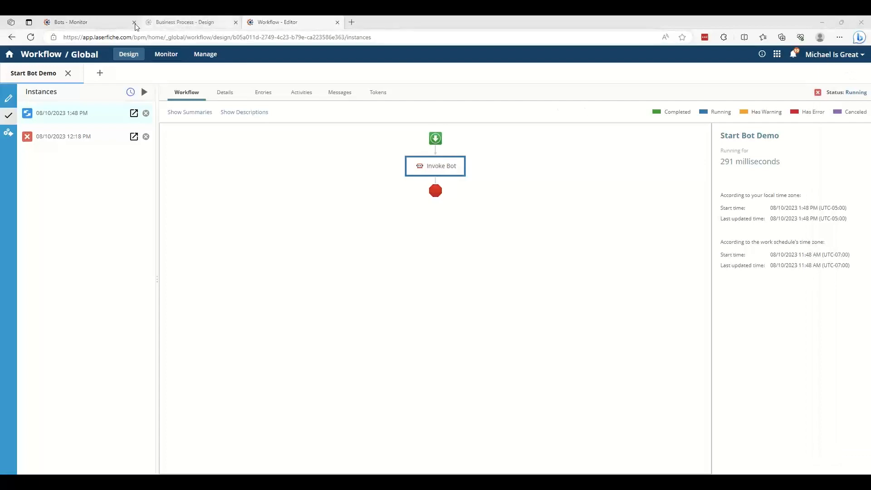
Return to the bot monitor's instance list and open the history of the newest August CDI Consulting Webinar instance started by the workflow
click(97, 23)
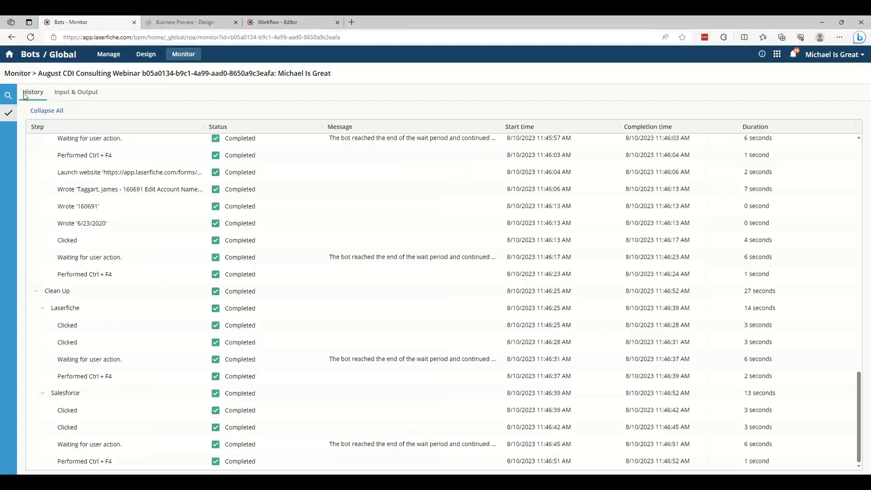
click(9, 96)
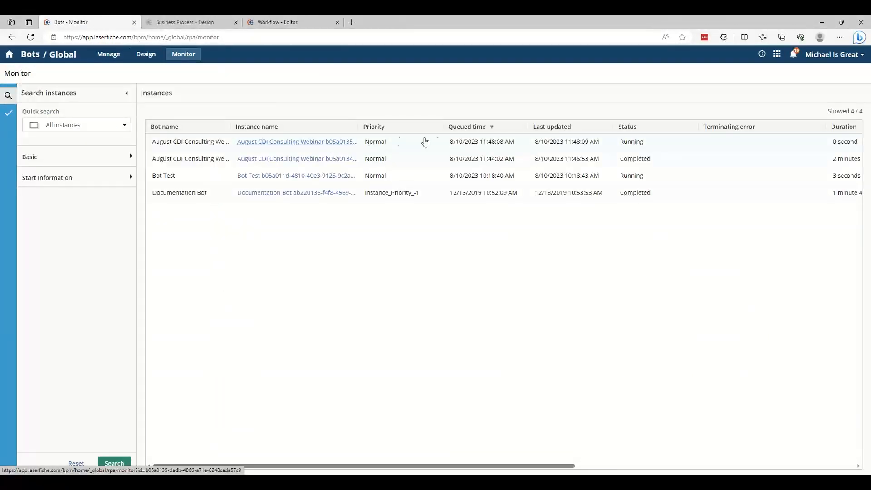
click(457, 143)
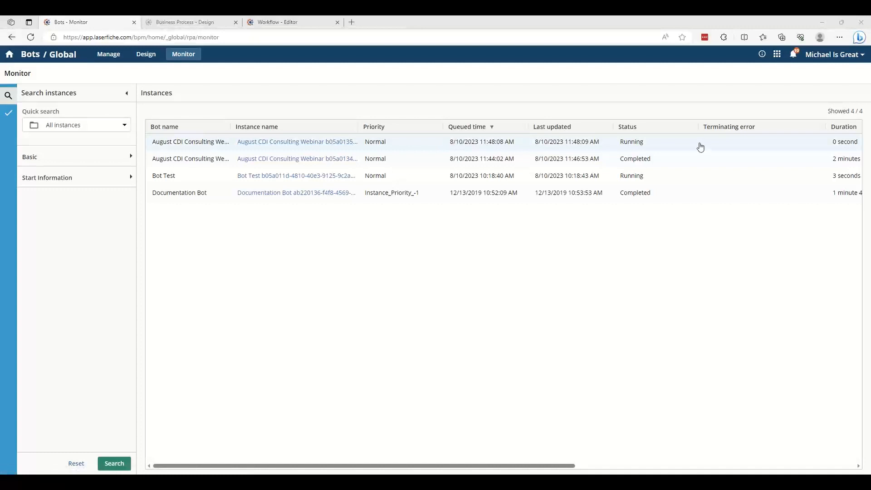
click(256, 142)
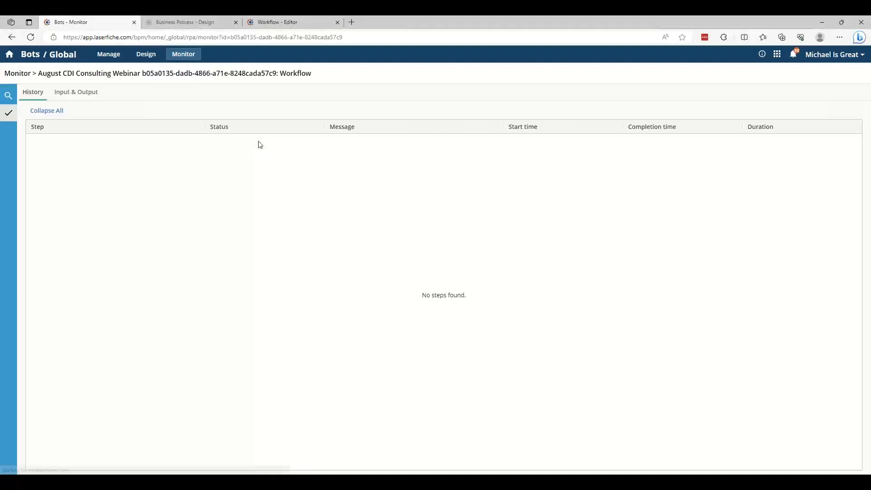